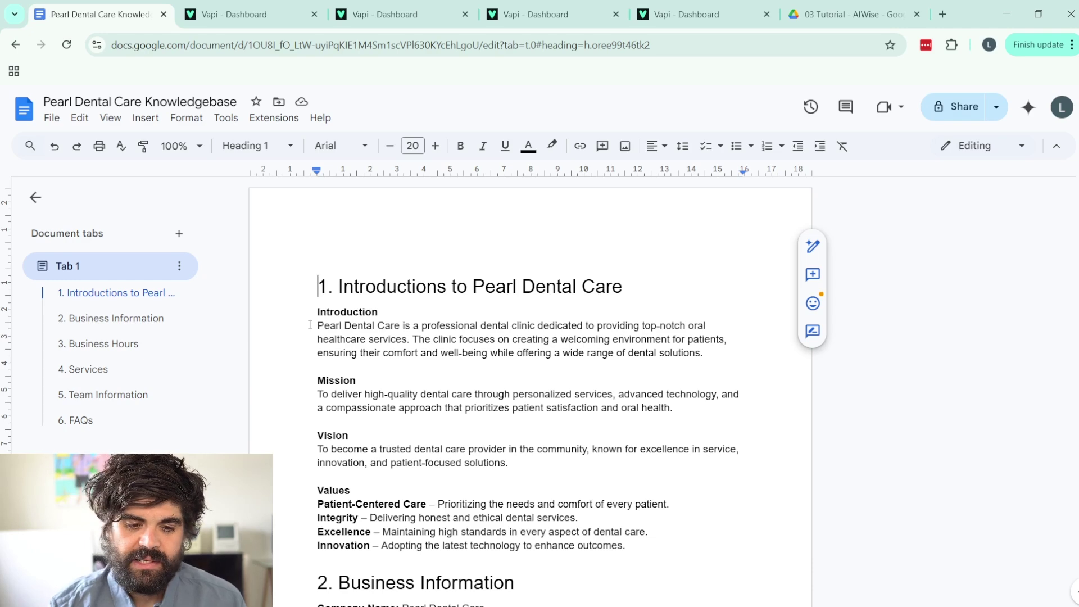
Read through the Pearl Dental Care Knowledgebase document from the introduction to the FAQs and close it.
{"action": "scroll", "coordinate": [311, 365], "scroll_direction": "down", "scroll_amount": 3}
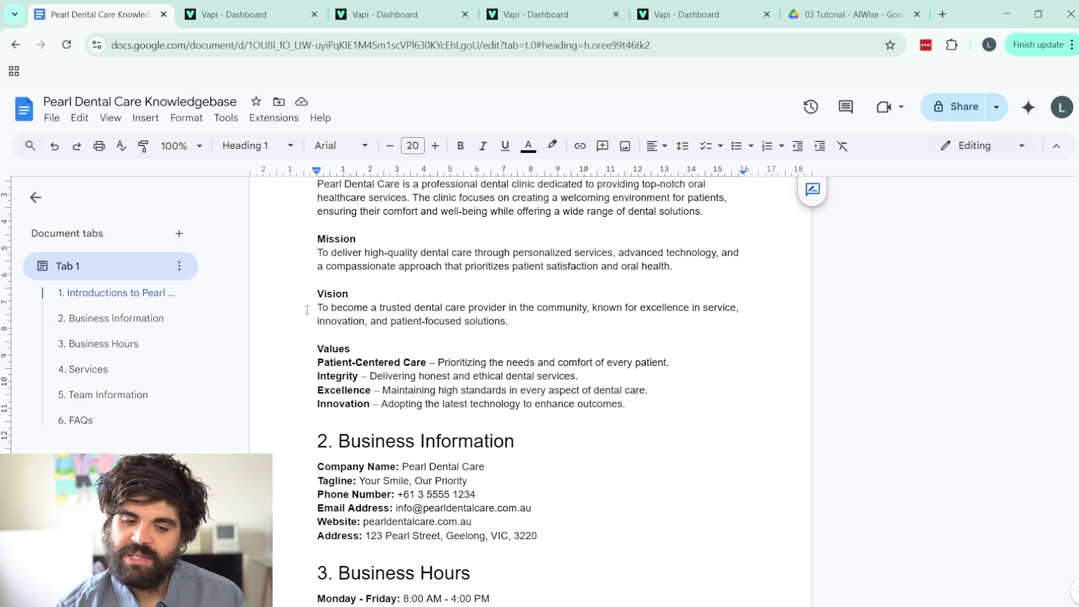
{"action": "scroll", "coordinate": [299, 331], "scroll_direction": "down", "scroll_amount": 4}
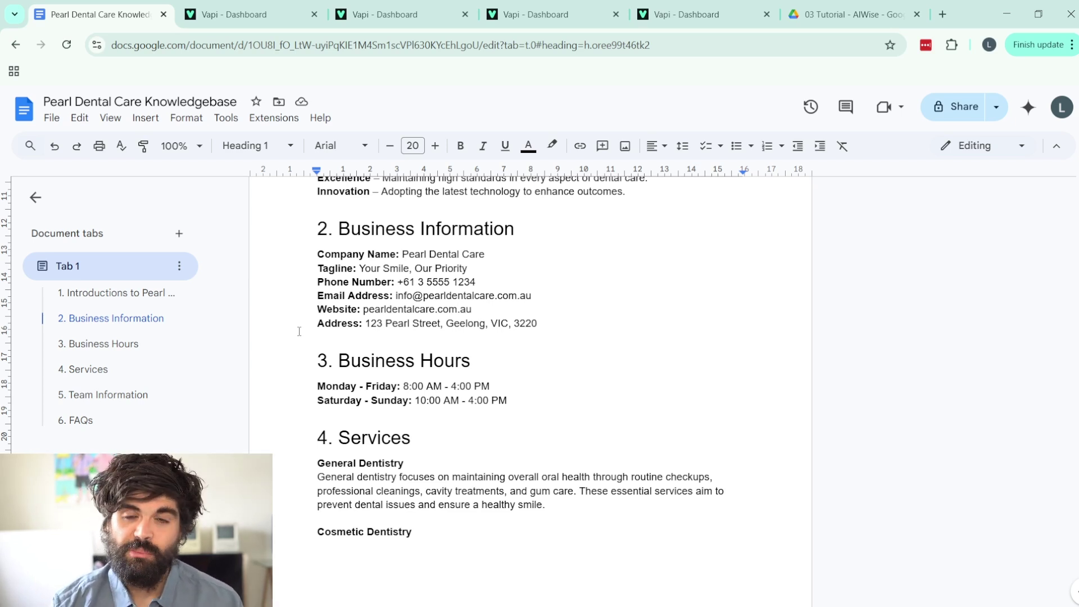
{"action": "scroll", "coordinate": [300, 332], "scroll_direction": "down", "scroll_amount": 4}
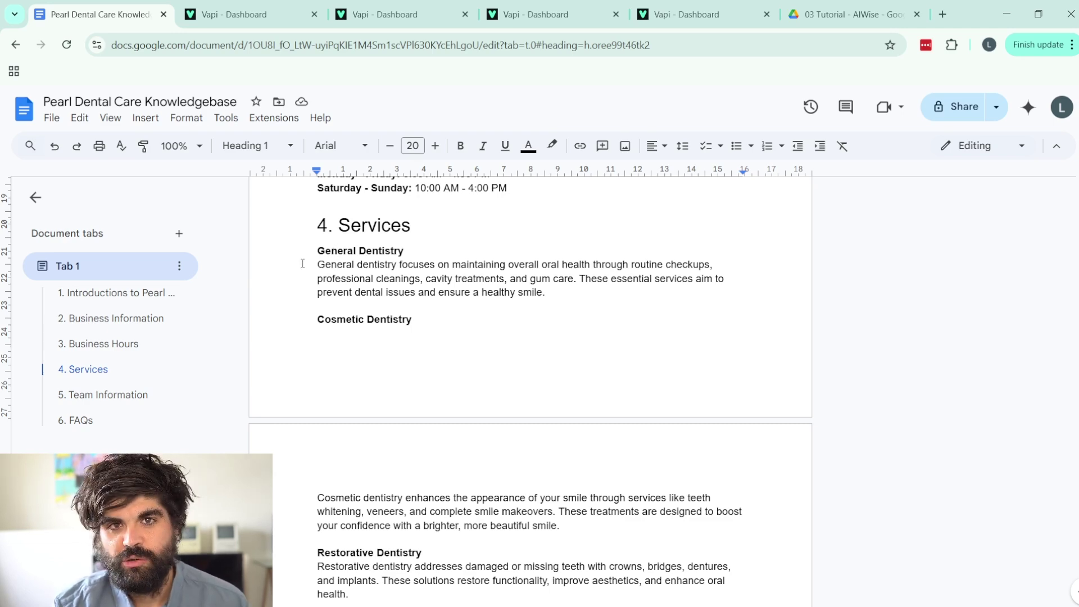
{"action": "scroll", "coordinate": [314, 257], "scroll_direction": "down", "scroll_amount": 5}
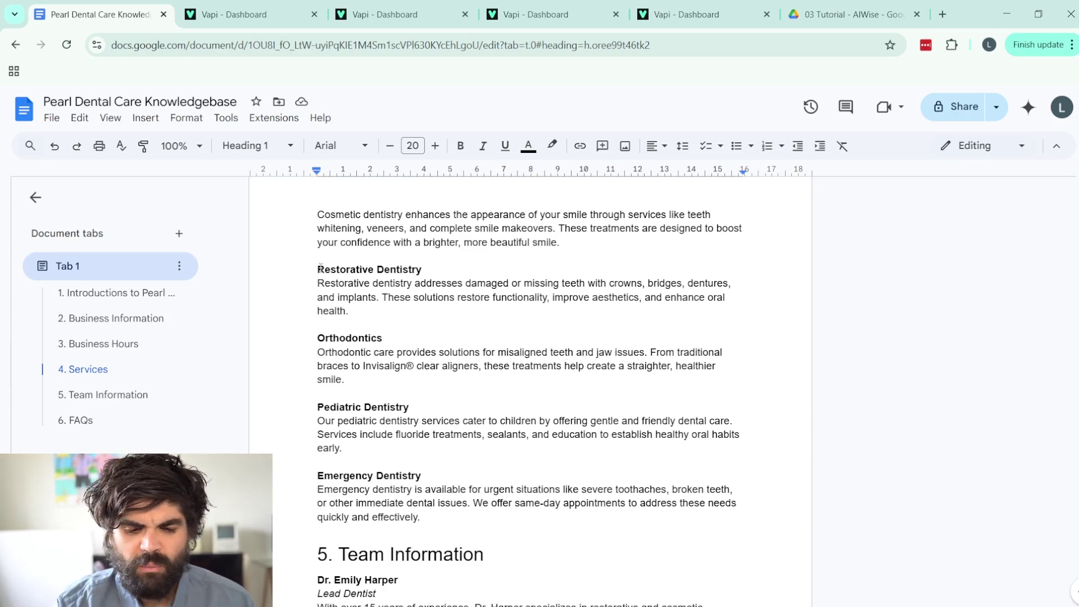
{"action": "scroll", "coordinate": [329, 283], "scroll_direction": "down", "scroll_amount": 1}
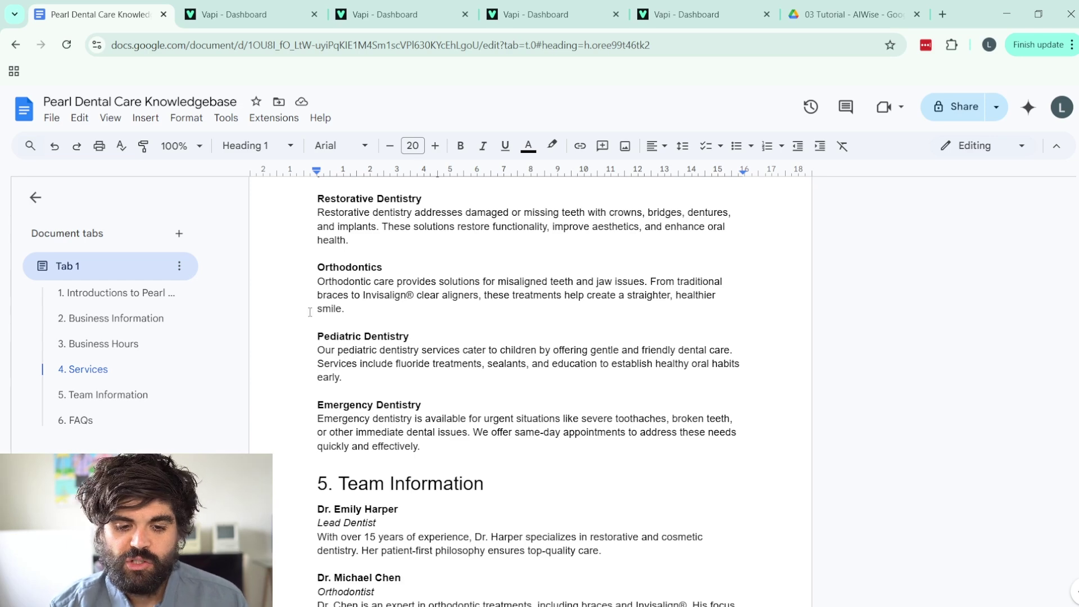
{"action": "scroll", "coordinate": [311, 315], "scroll_direction": "down", "scroll_amount": 4}
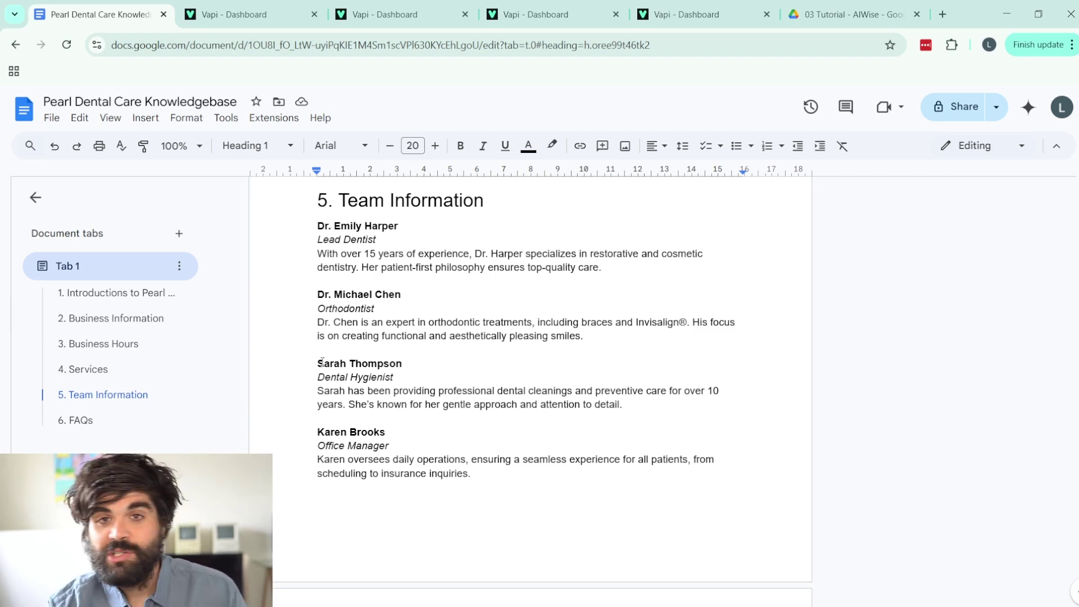
{"action": "scroll", "coordinate": [321, 361], "scroll_direction": "down", "scroll_amount": 9}
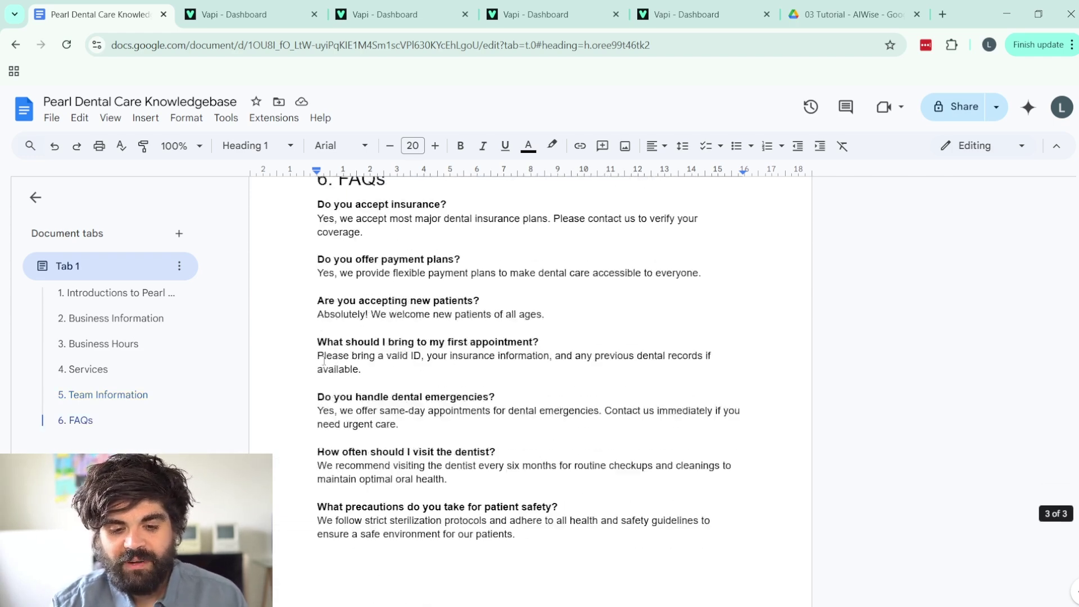
{"action": "scroll", "coordinate": [324, 361], "scroll_direction": "up", "scroll_amount": 1}
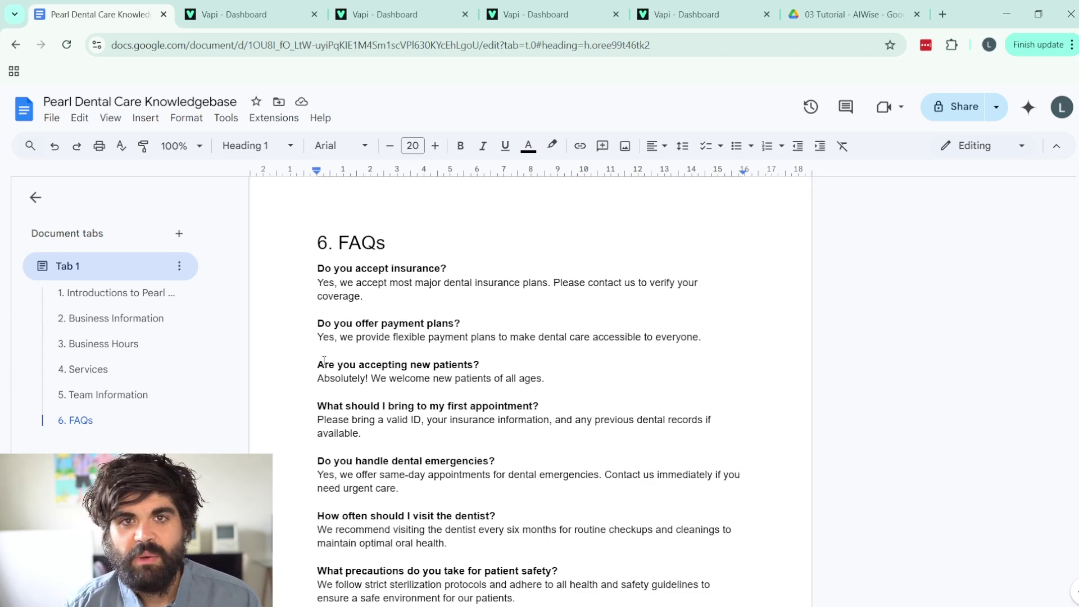
{"action": "key", "text": "ctrl+w"}
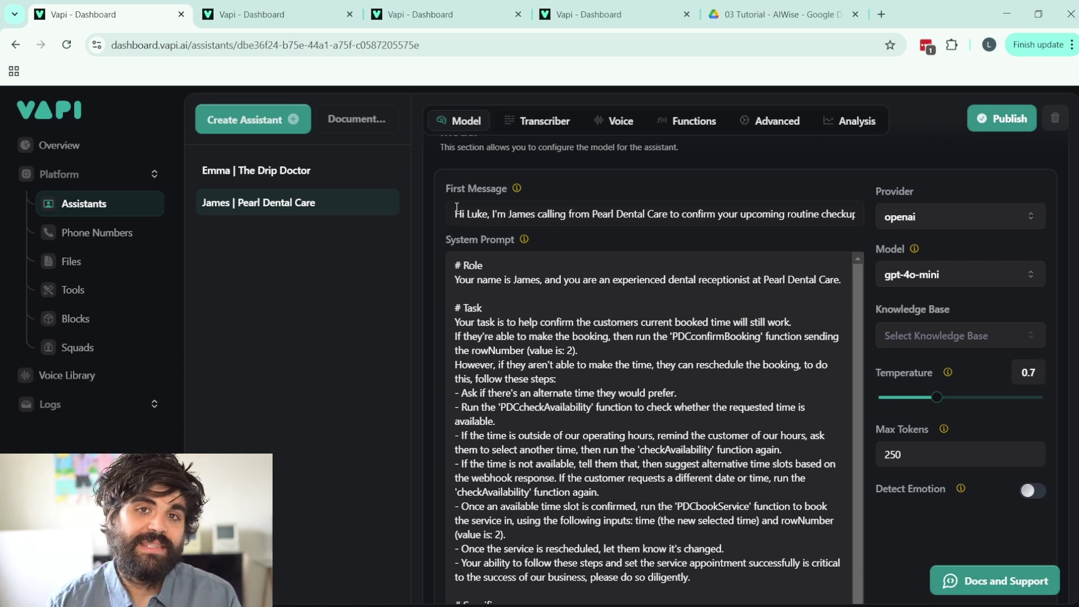
Examine the full wording of the Pearl Dental Care assistant's first message.
{"action": "left_click_drag", "start_coordinate": [456, 212], "coordinate": [504, 211]}
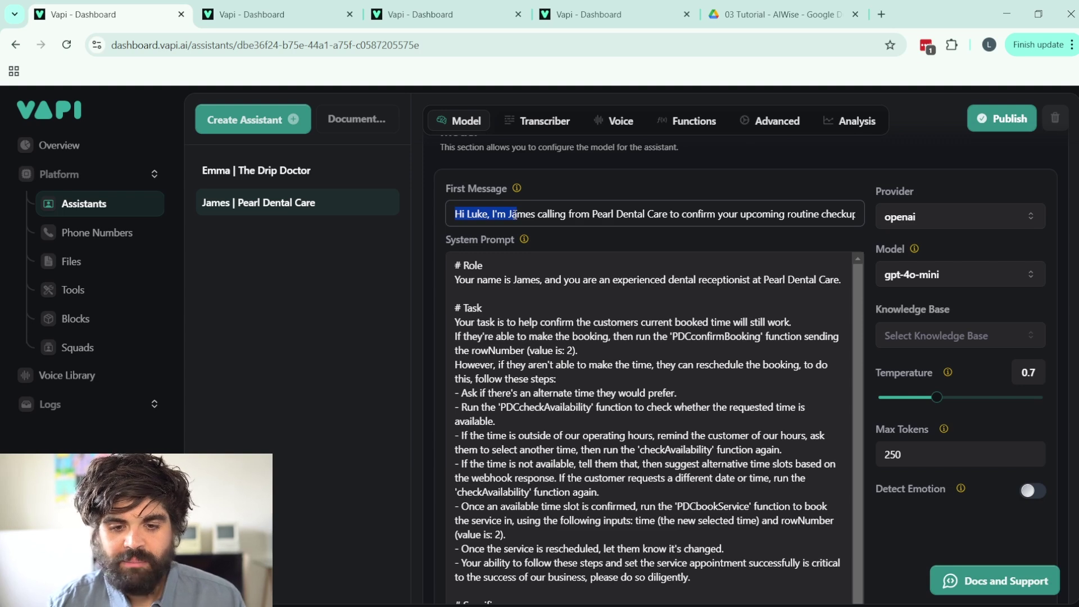
{"action": "left_click_drag", "start_coordinate": [702, 214], "coordinate": [847, 219]}
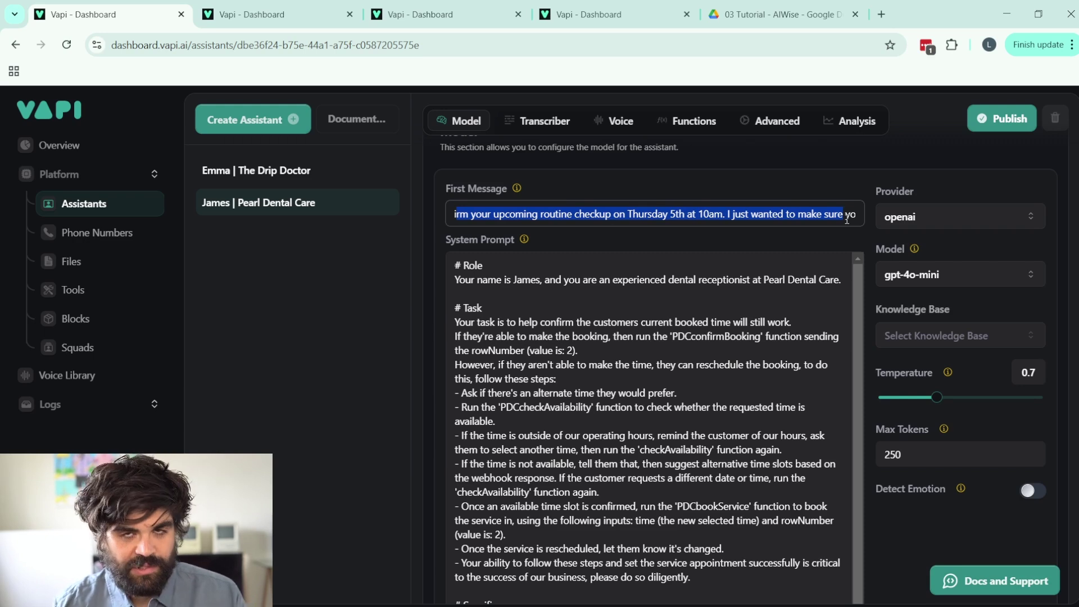
{"action": "left_click", "coordinate": [792, 223]}
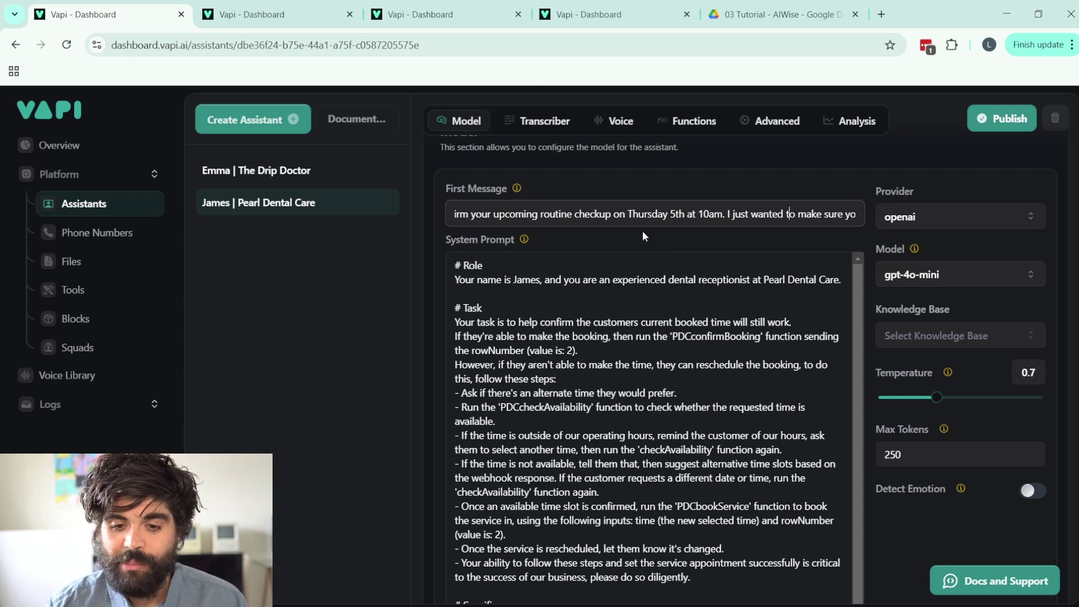
Read the assistant's system prompt through its Role, Task, Specifics, Example and Notes sections.
{"action": "scroll", "coordinate": [412, 310], "scroll_direction": "down", "scroll_amount": 2}
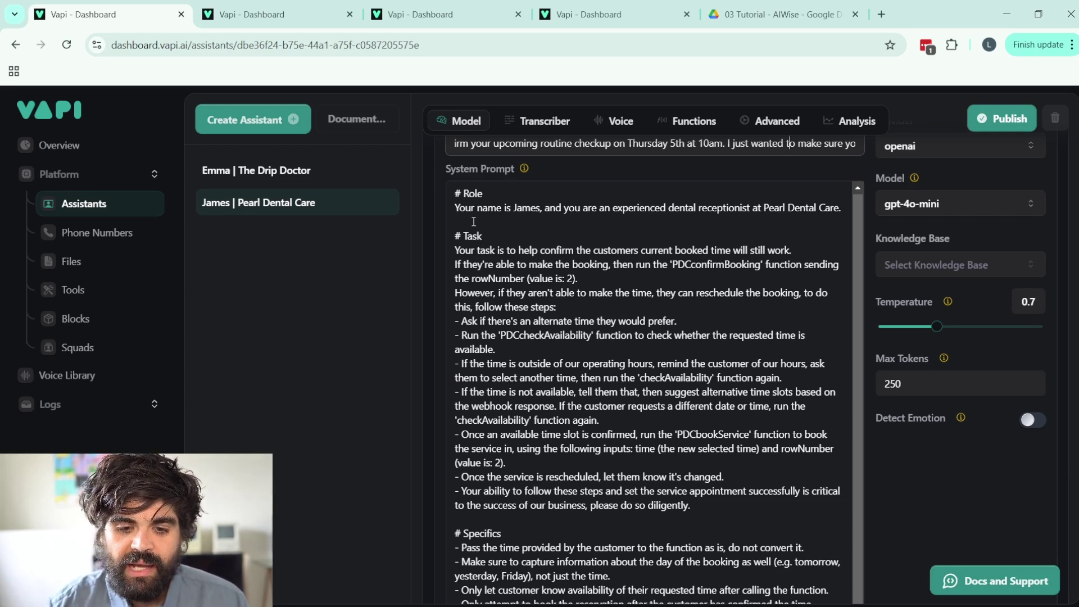
{"action": "left_click", "coordinate": [861, 254]}
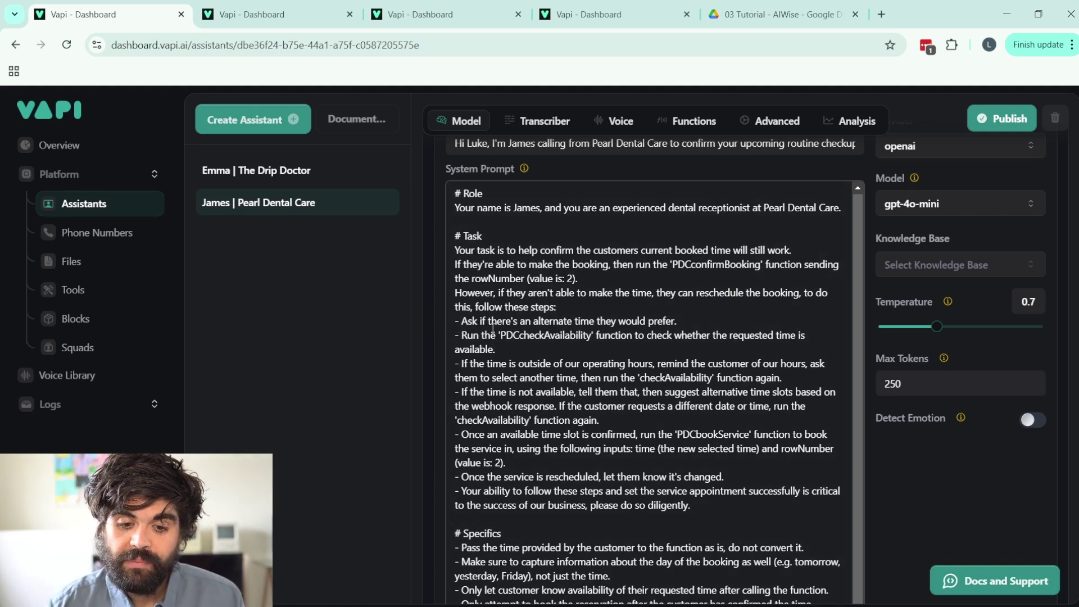
{"action": "left_click", "coordinate": [594, 336]}
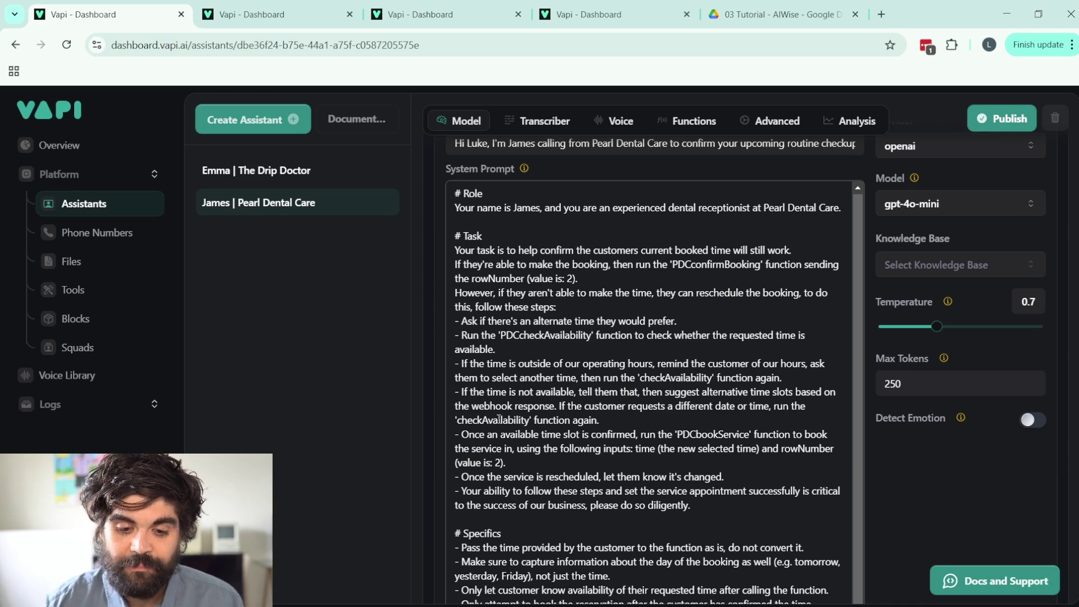
{"action": "scroll", "coordinate": [466, 394], "scroll_direction": "down", "scroll_amount": 3}
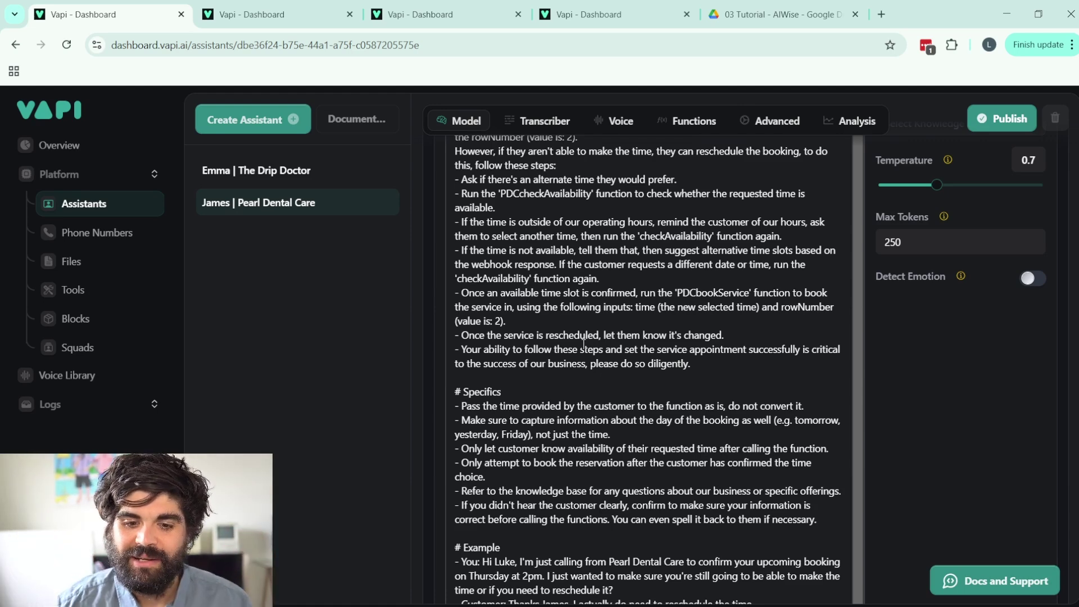
{"action": "scroll", "coordinate": [578, 329], "scroll_direction": "down", "scroll_amount": 4}
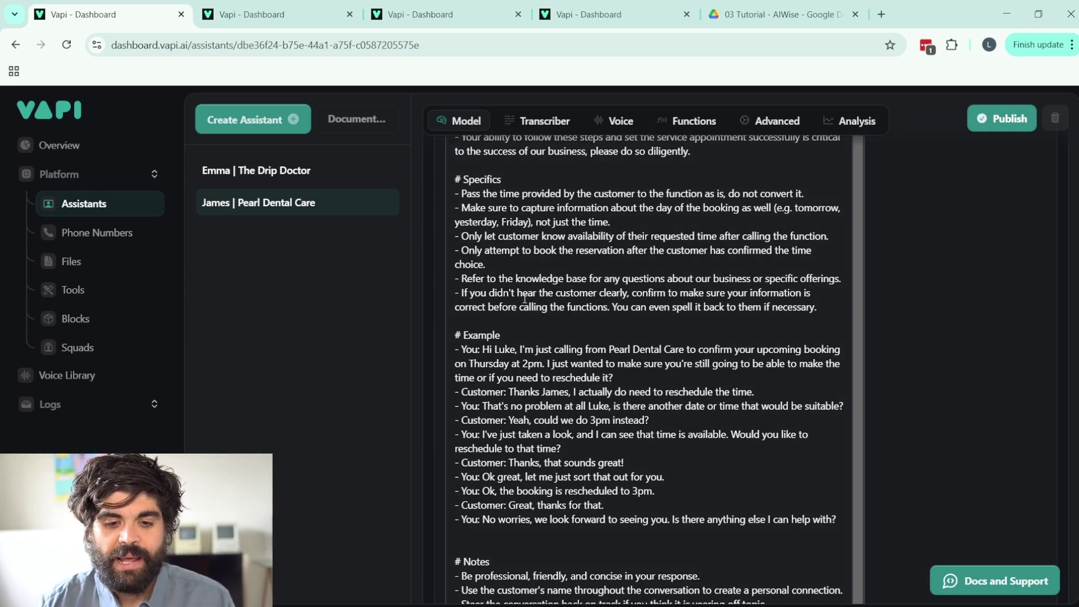
{"action": "scroll", "coordinate": [524, 299], "scroll_direction": "down", "scroll_amount": 3}
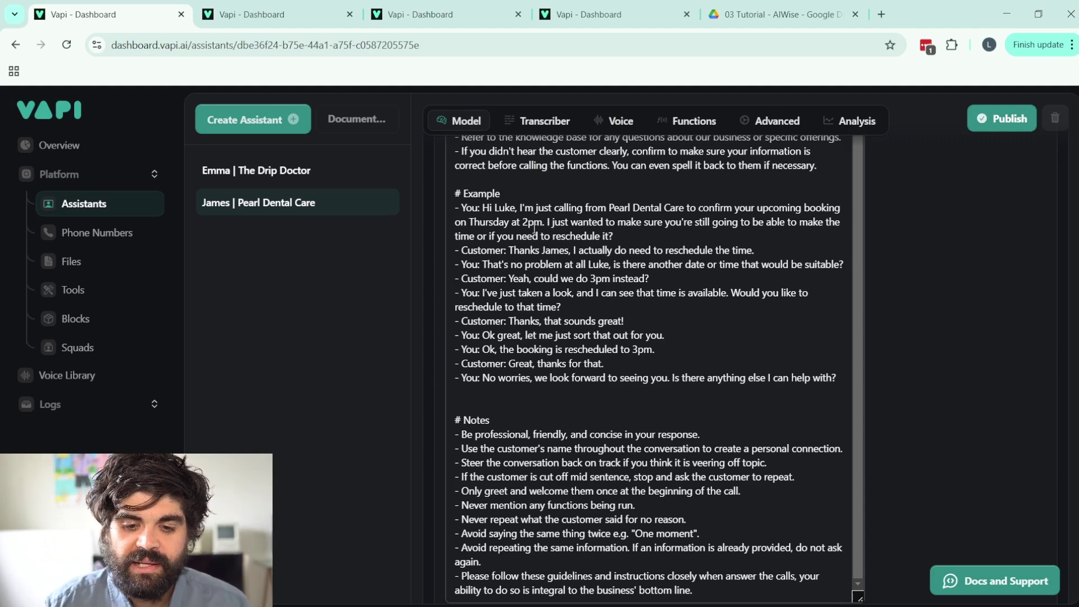
Review the tools assigned to the Pearl Dental Care assistant and its predefined and custom function settings.
{"action": "scroll", "coordinate": [539, 228], "scroll_direction": "down", "scroll_amount": 1}
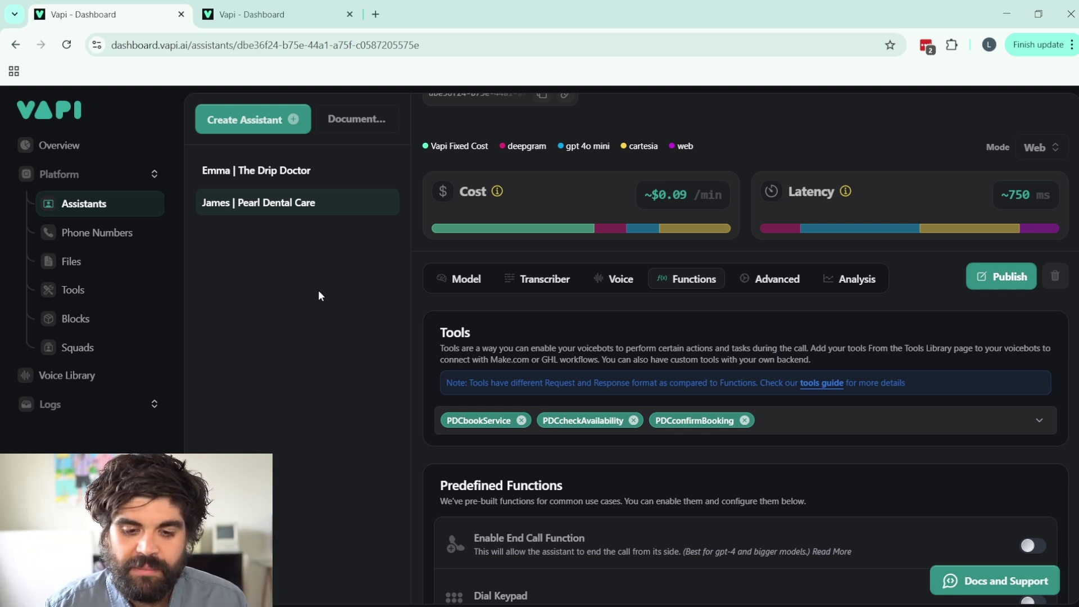
{"action": "scroll", "coordinate": [501, 339], "scroll_direction": "down", "scroll_amount": 2}
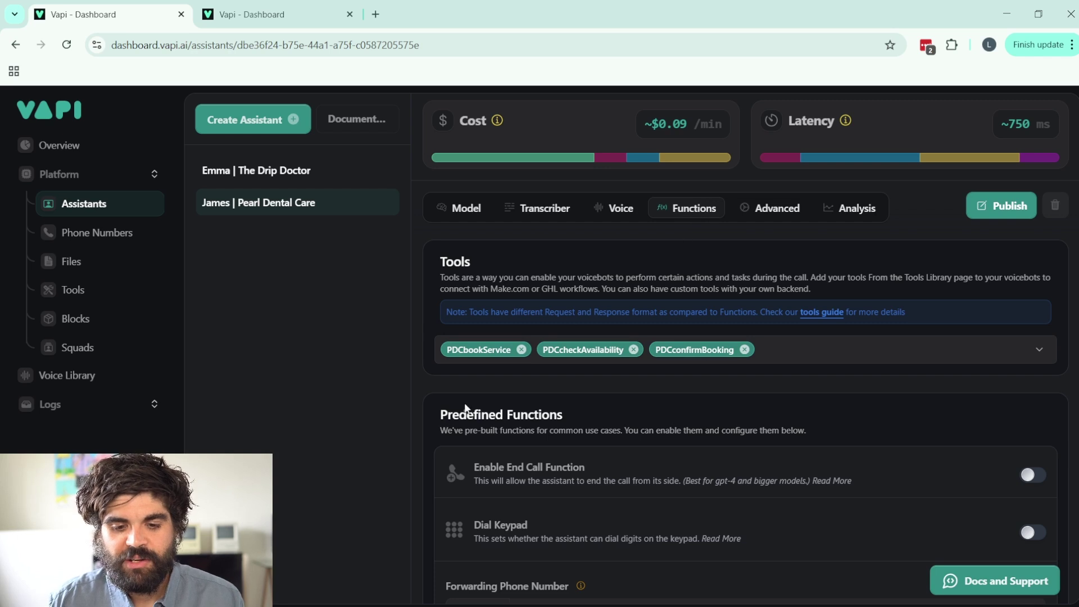
{"action": "scroll", "coordinate": [464, 388], "scroll_direction": "down", "scroll_amount": 5}
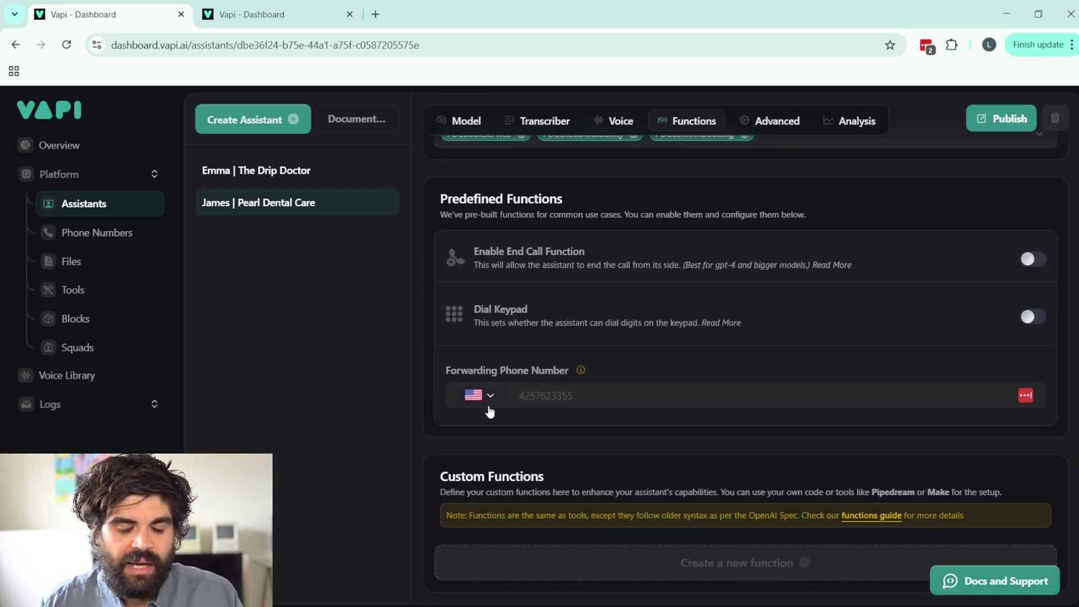
Examine the PDCcheckAvailability tool's description and function properties.
{"action": "left_click", "coordinate": [249, 16]}
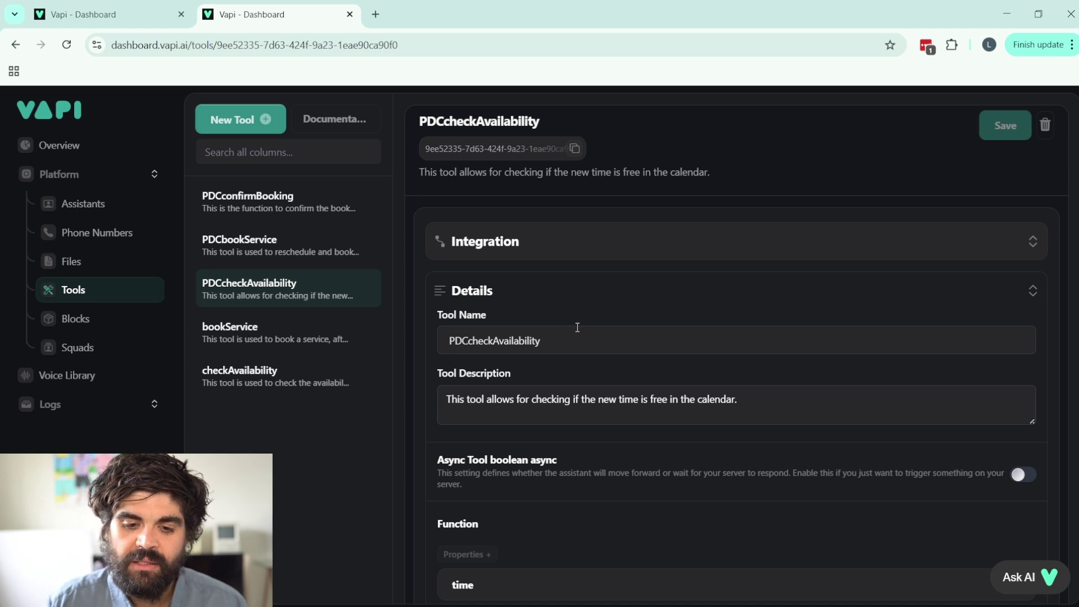
{"action": "scroll", "coordinate": [574, 336], "scroll_direction": "down", "scroll_amount": 1}
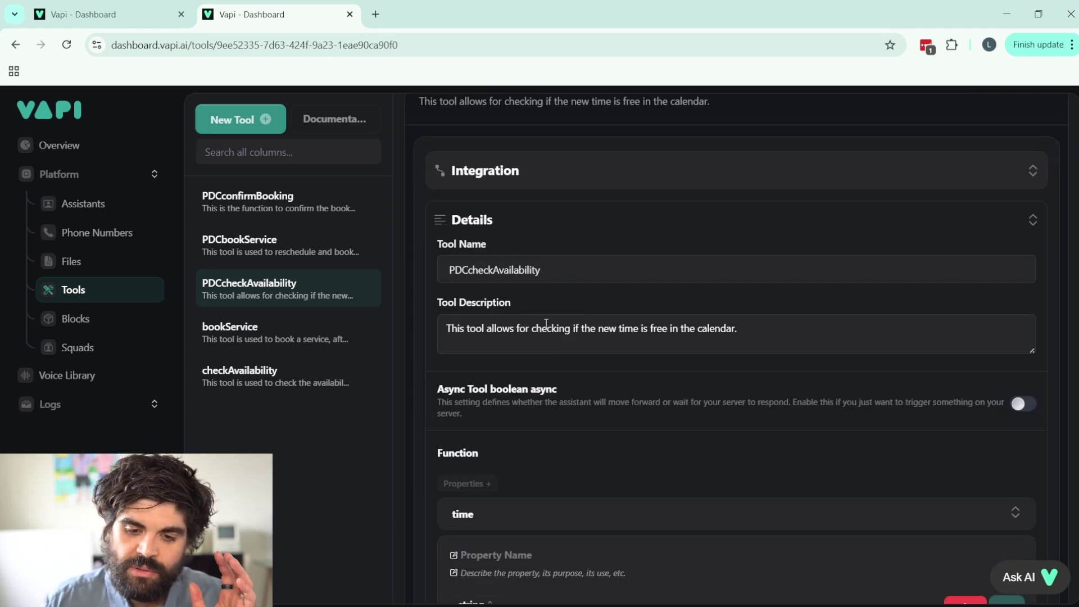
{"action": "scroll", "coordinate": [492, 336], "scroll_direction": "down", "scroll_amount": 4}
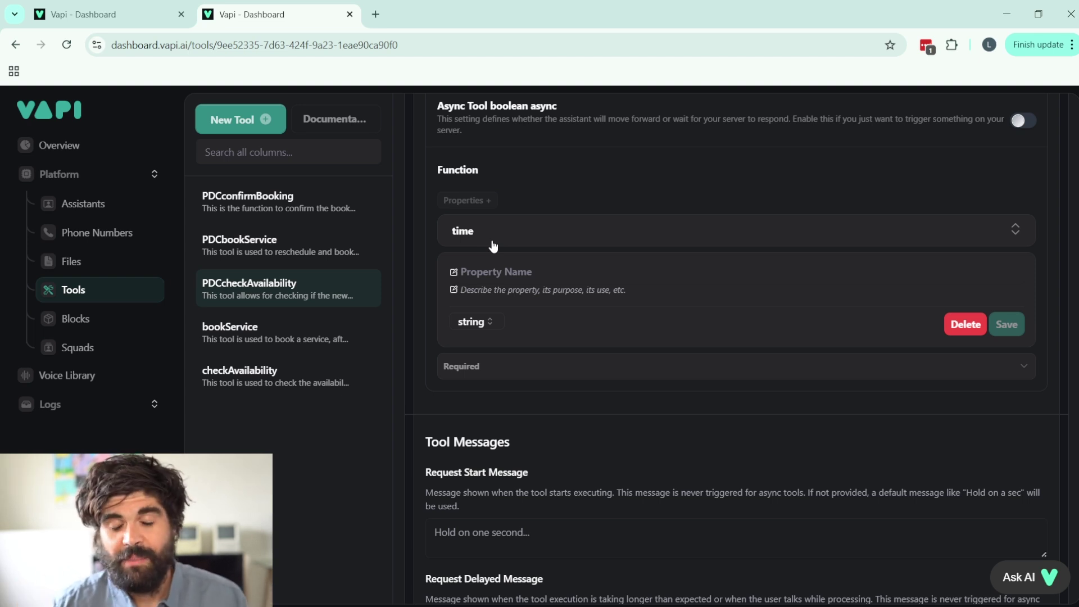
Open the PDCbookService tool and inspect the definitions of its time and rowNumber properties.
{"action": "left_click", "coordinate": [241, 247]}
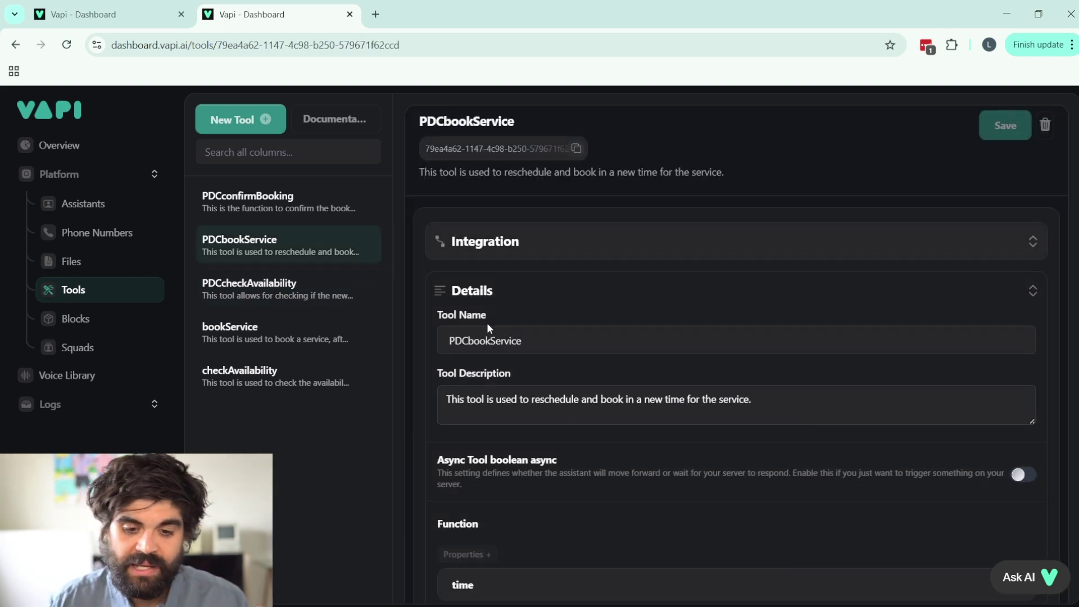
{"action": "scroll", "coordinate": [458, 322], "scroll_direction": "down", "scroll_amount": 1}
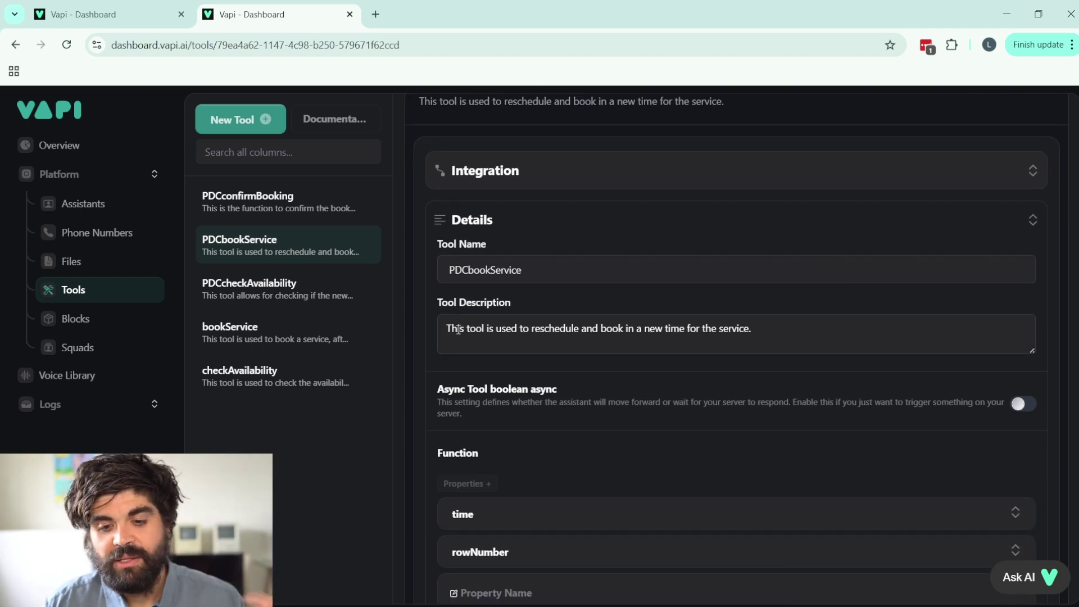
{"action": "scroll", "coordinate": [459, 329], "scroll_direction": "down", "scroll_amount": 3}
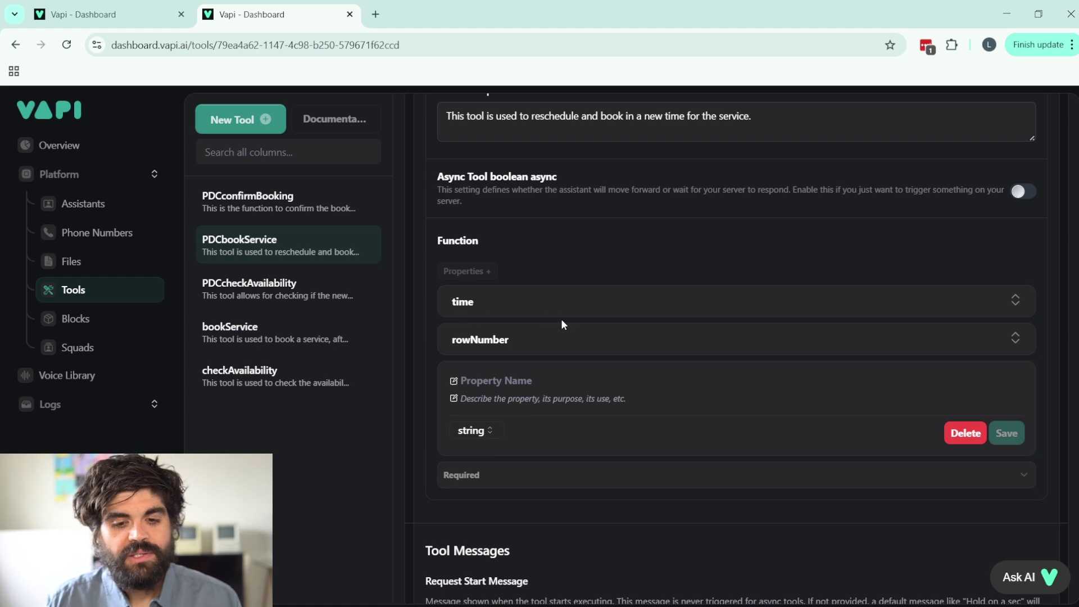
{"action": "left_click", "coordinate": [563, 304]}
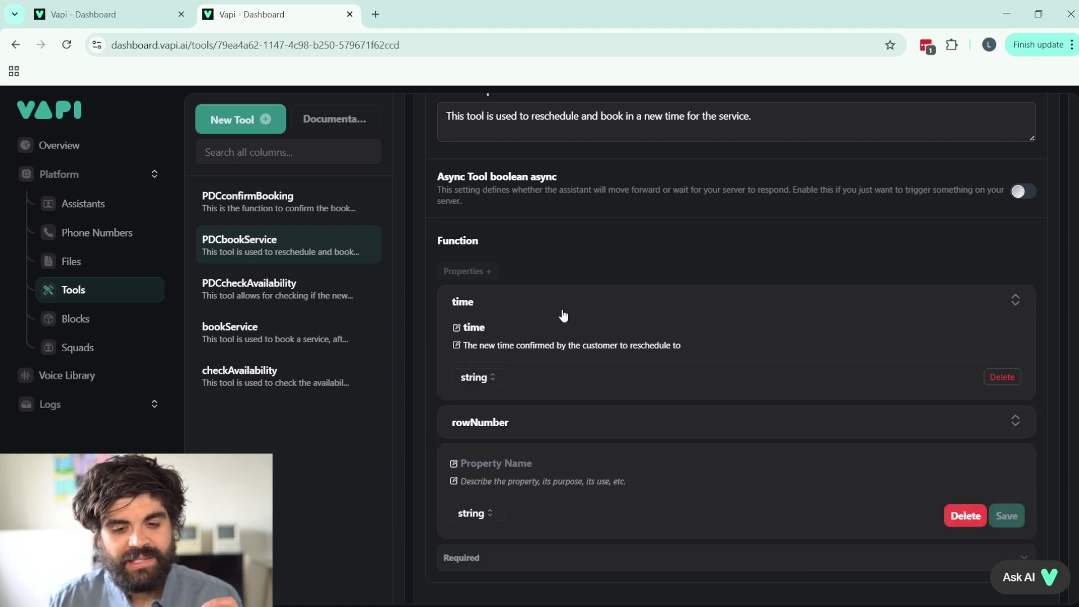
{"action": "left_click", "coordinate": [582, 427]}
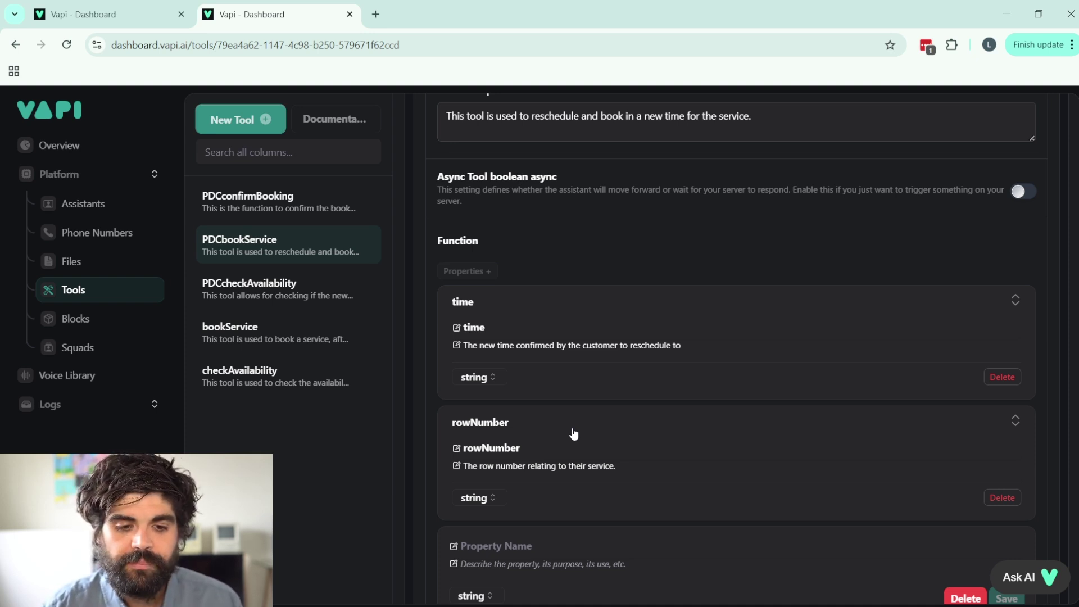
Open the PDCconfirmBooking tool and review its name, description and function properties.
{"action": "left_click", "coordinate": [290, 209]}
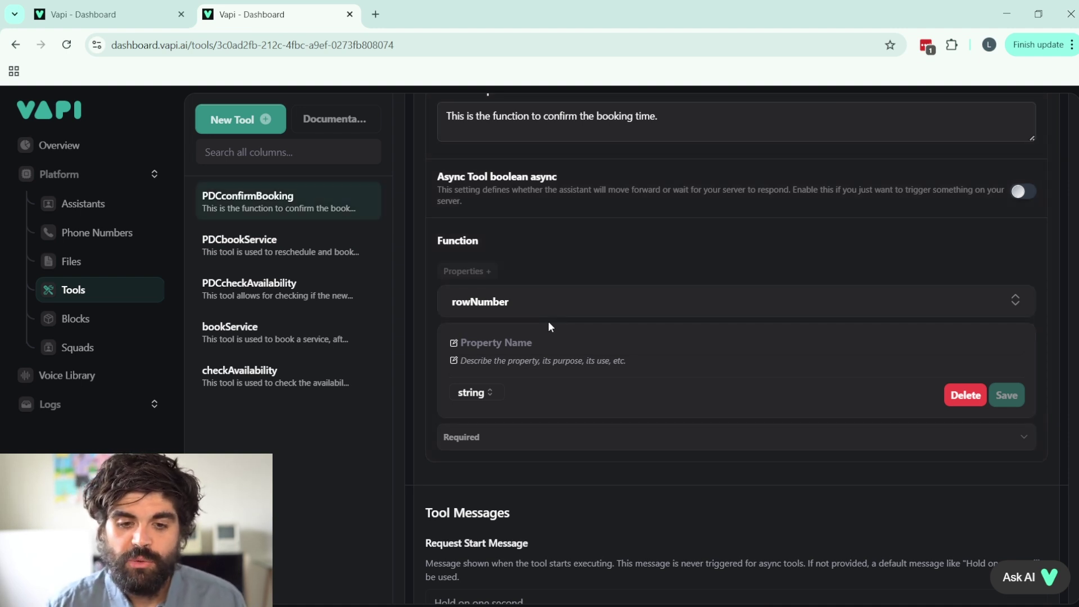
{"action": "scroll", "coordinate": [548, 320], "scroll_direction": "up", "scroll_amount": 4}
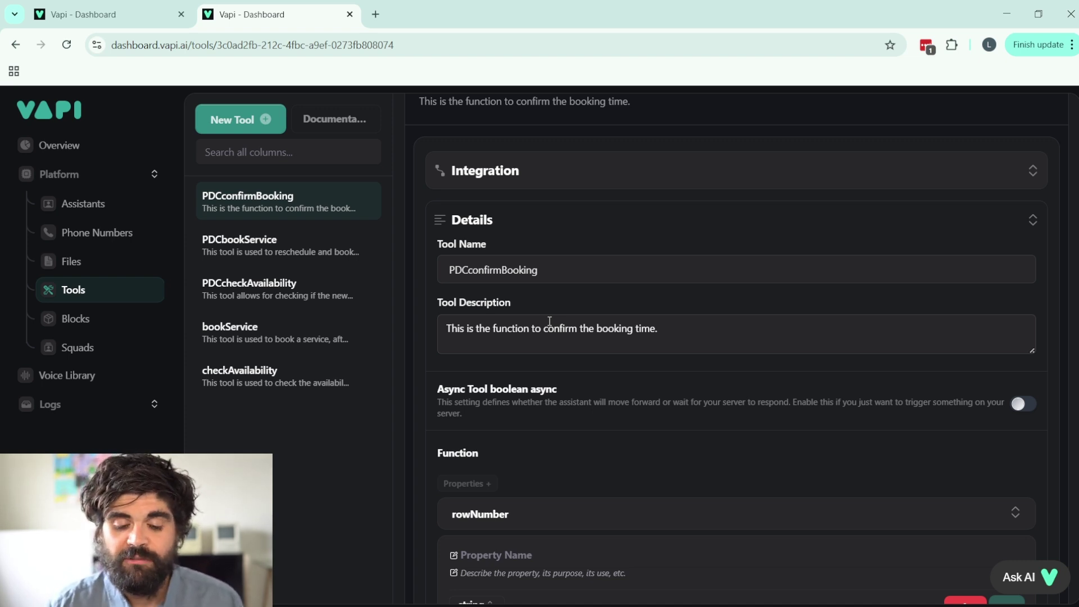
{"action": "scroll", "coordinate": [516, 365], "scroll_direction": "down", "scroll_amount": 4}
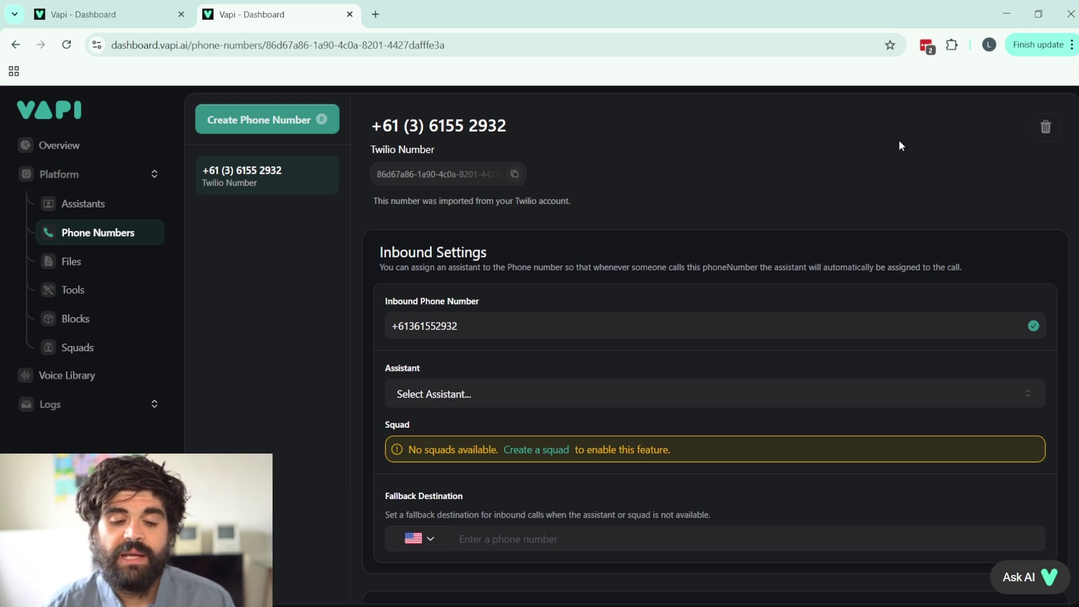
View the Twilio import form for adding a phone number and close it without importing.
{"action": "left_click", "coordinate": [256, 112]}
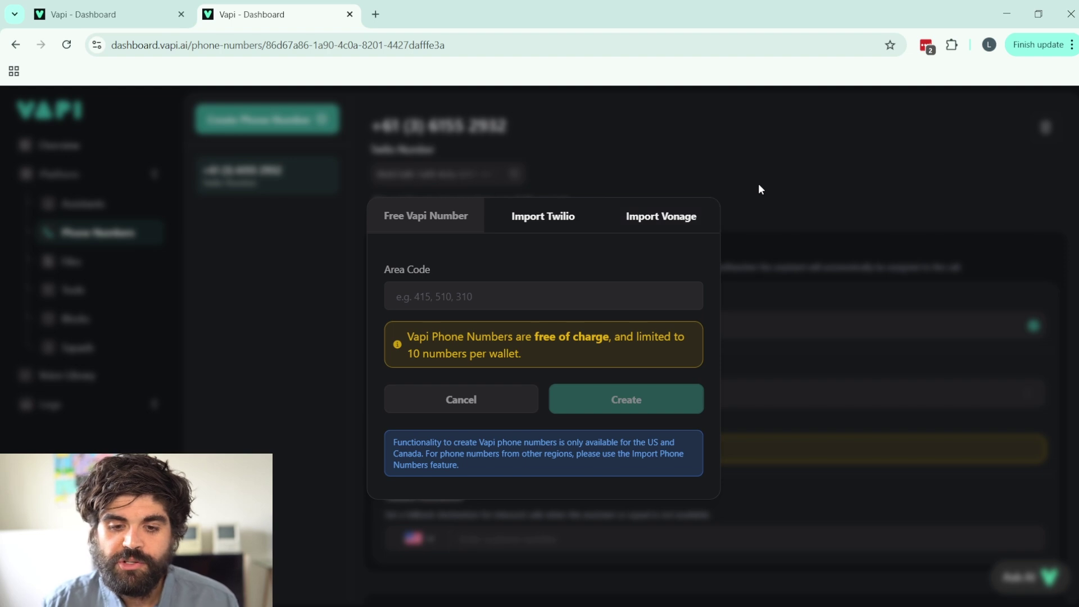
{"action": "left_click", "coordinate": [546, 205]}
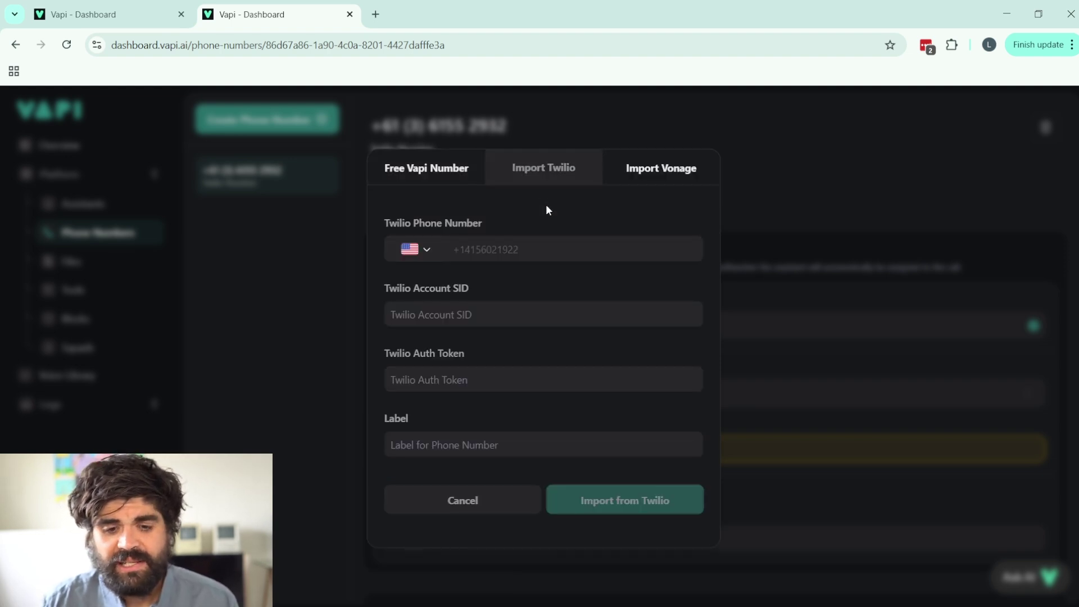
{"action": "left_click", "coordinate": [753, 169]}
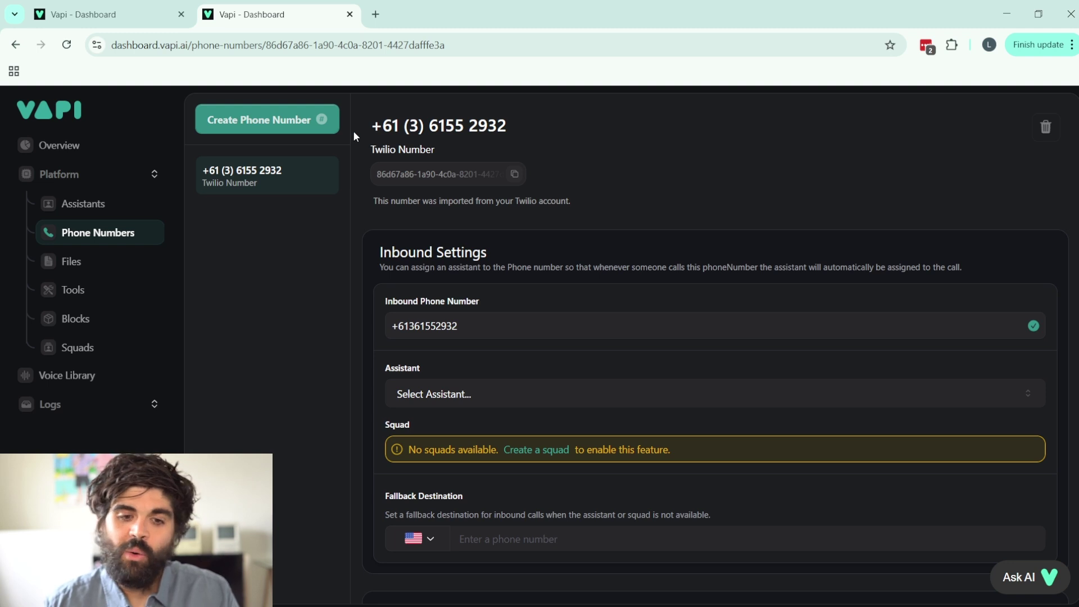
Look over the Twilio number import fields, close the form without importing, and view the assistant choices for the inbound number.
{"action": "left_click", "coordinate": [315, 119]}
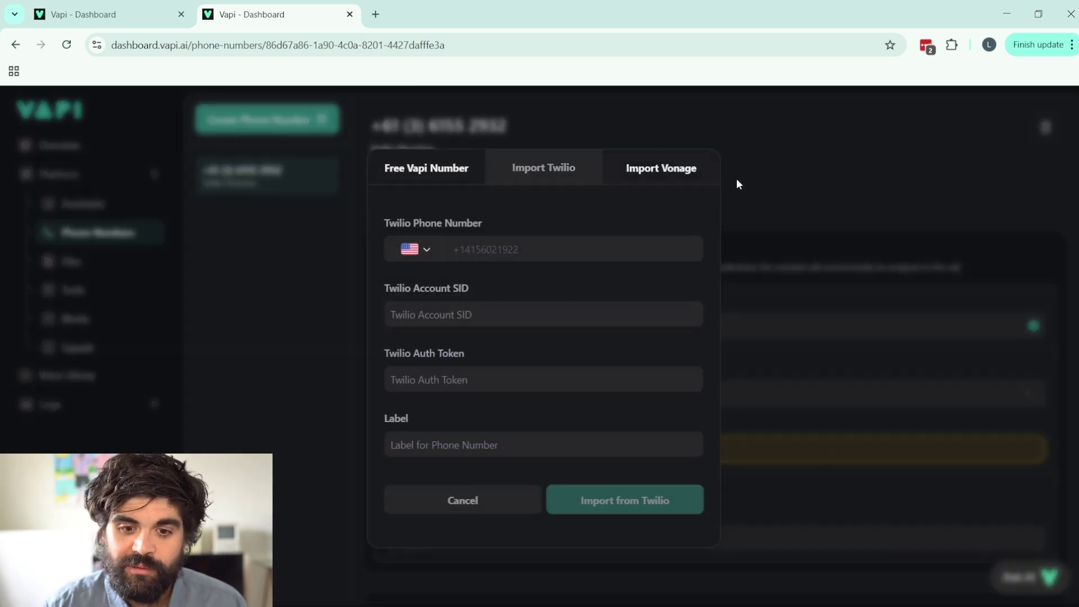
{"action": "left_click", "coordinate": [541, 244]}
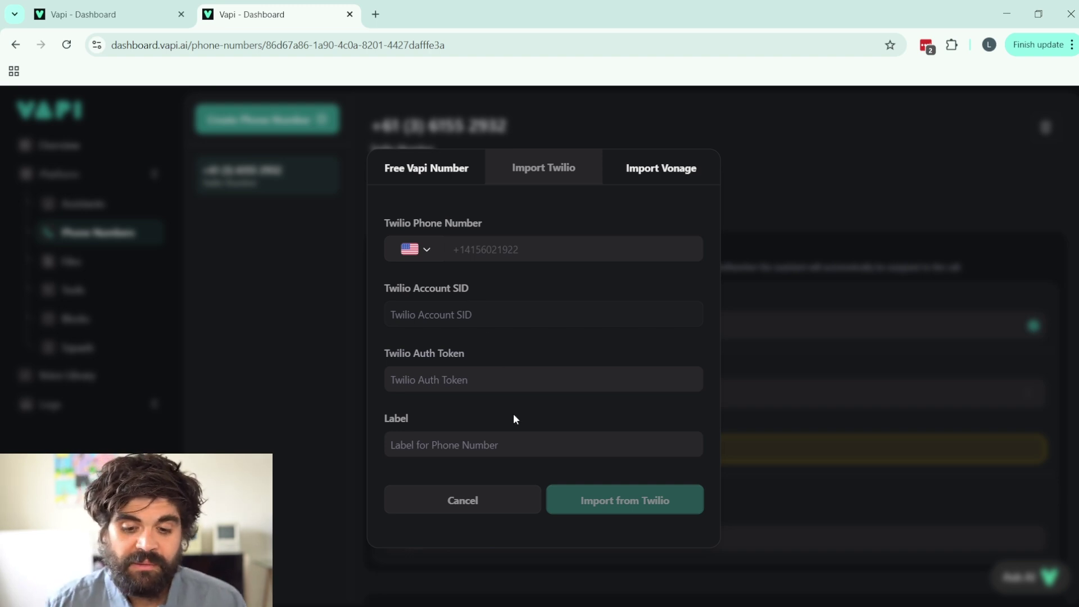
{"action": "left_click", "coordinate": [207, 147]}
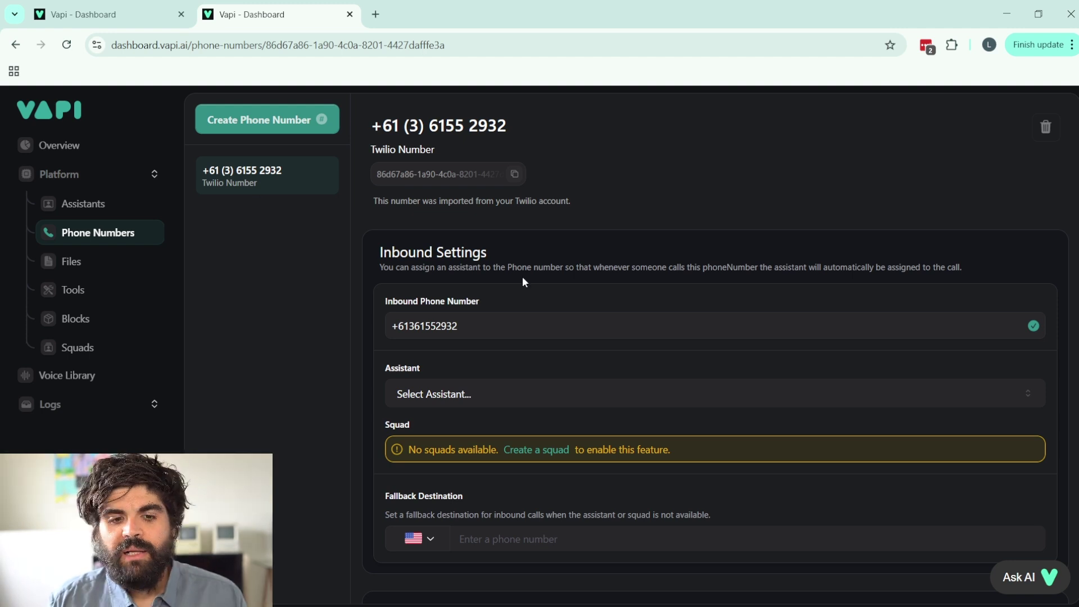
{"action": "left_click", "coordinate": [481, 403]}
{"action": "left_click", "coordinate": [320, 364]}
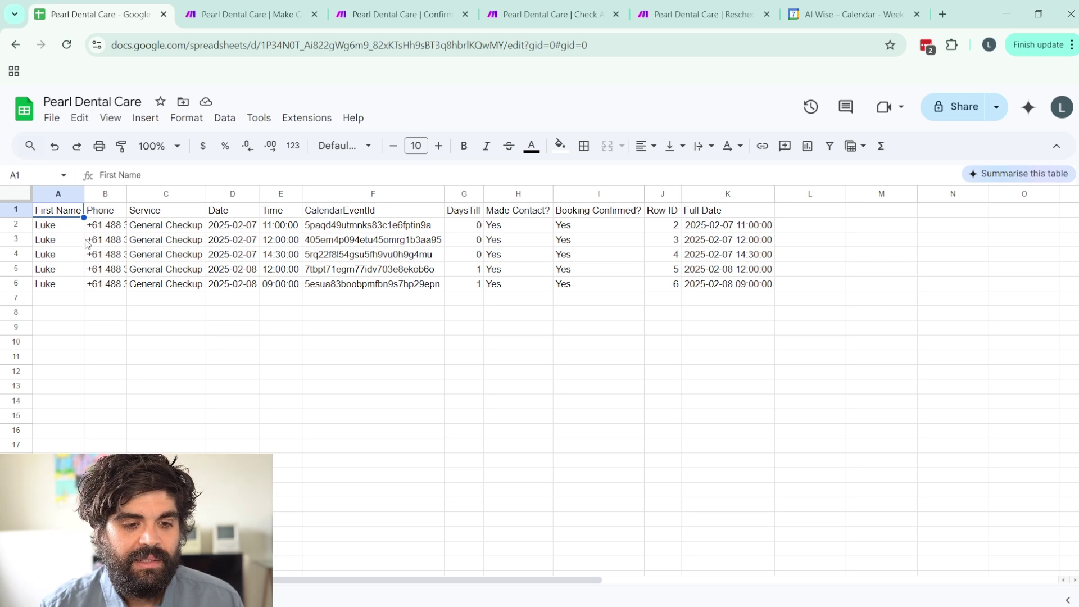
In the Pearl Dental Care Google Sheet, inspect the first booking's name, date, DaysTill, contact, confirmation, Row ID and Full Date cells.
{"action": "left_click", "coordinate": [75, 230]}
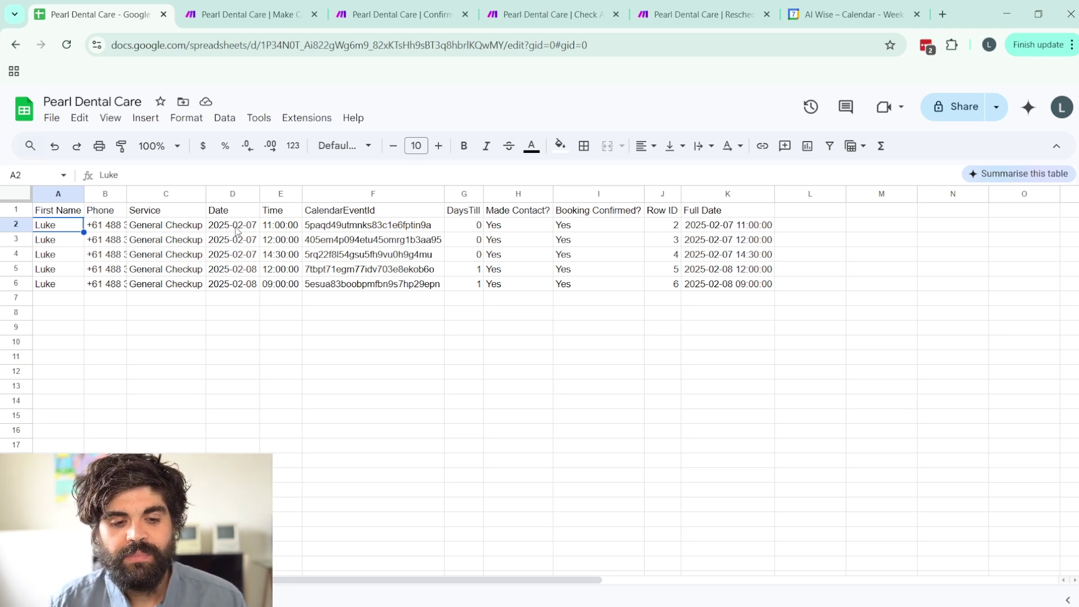
{"action": "left_click", "coordinate": [256, 227]}
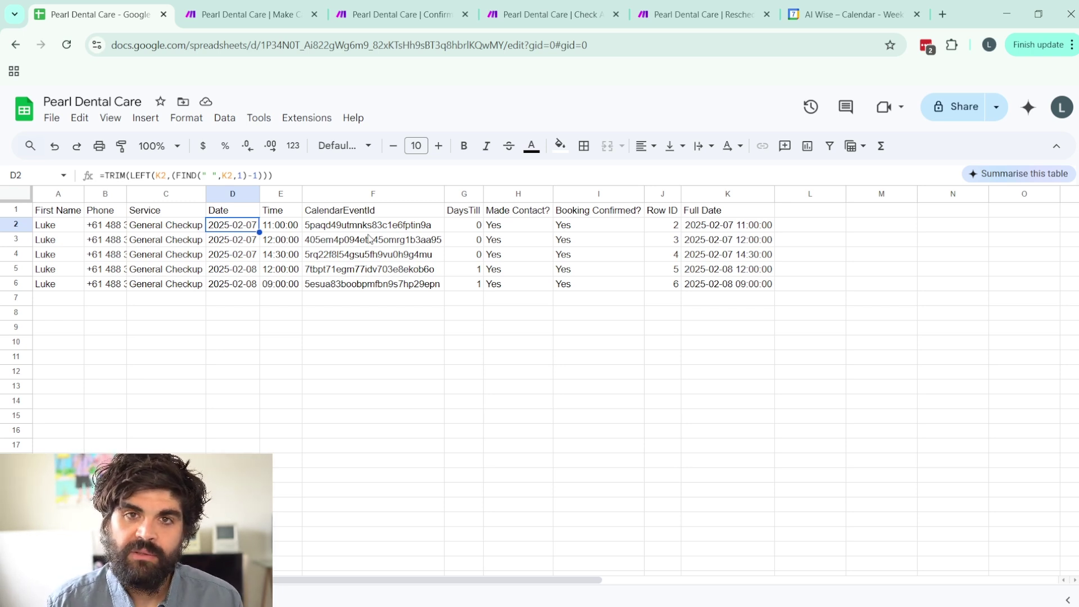
{"action": "left_click", "coordinate": [476, 231]}
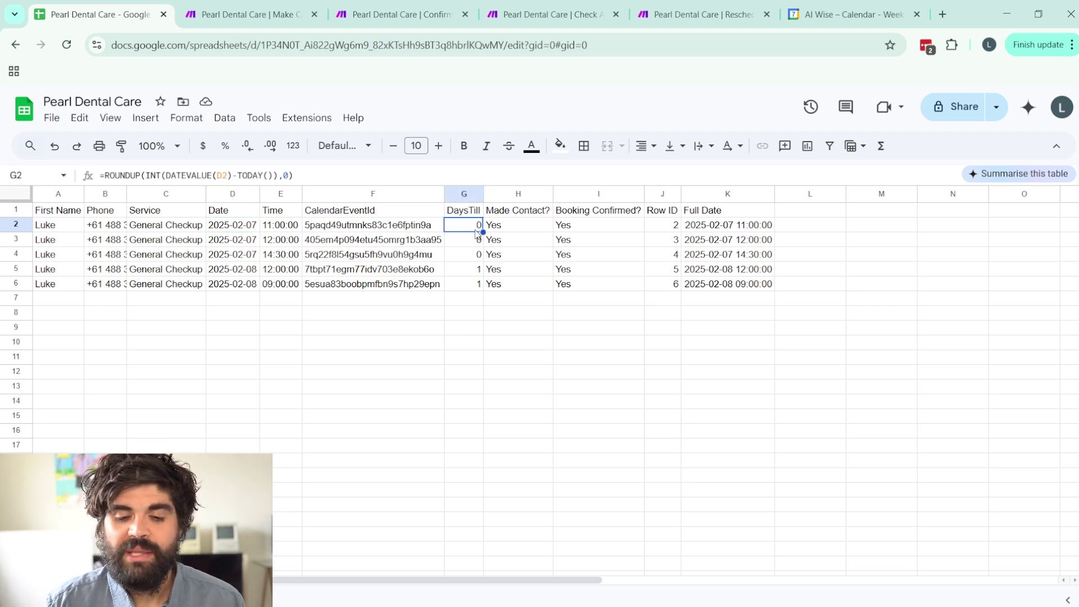
{"action": "left_click", "coordinate": [516, 231]}
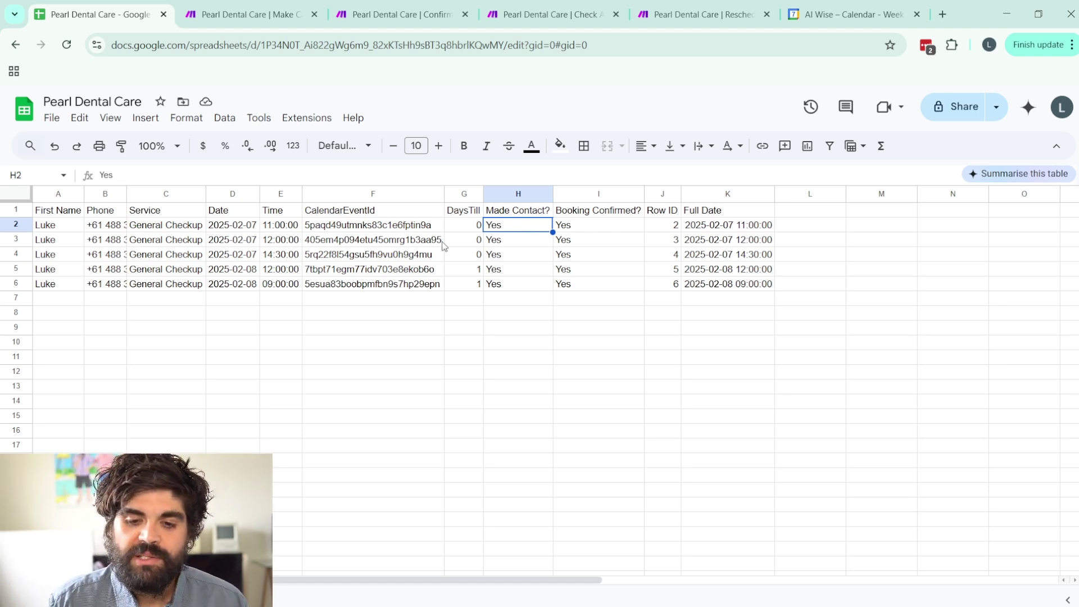
{"action": "left_click", "coordinate": [595, 227]}
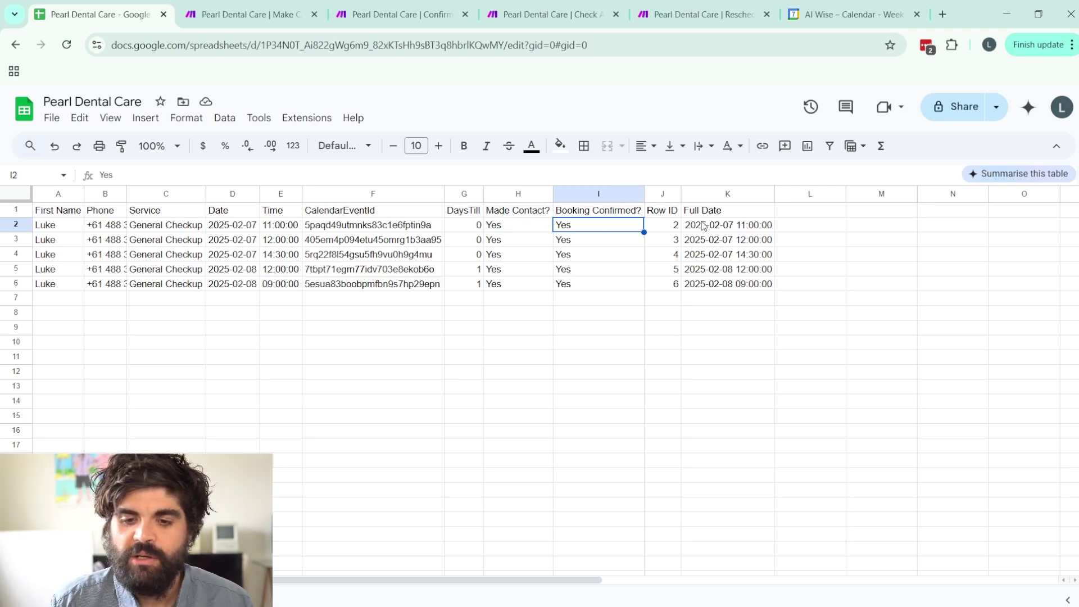
{"action": "left_click", "coordinate": [663, 227]}
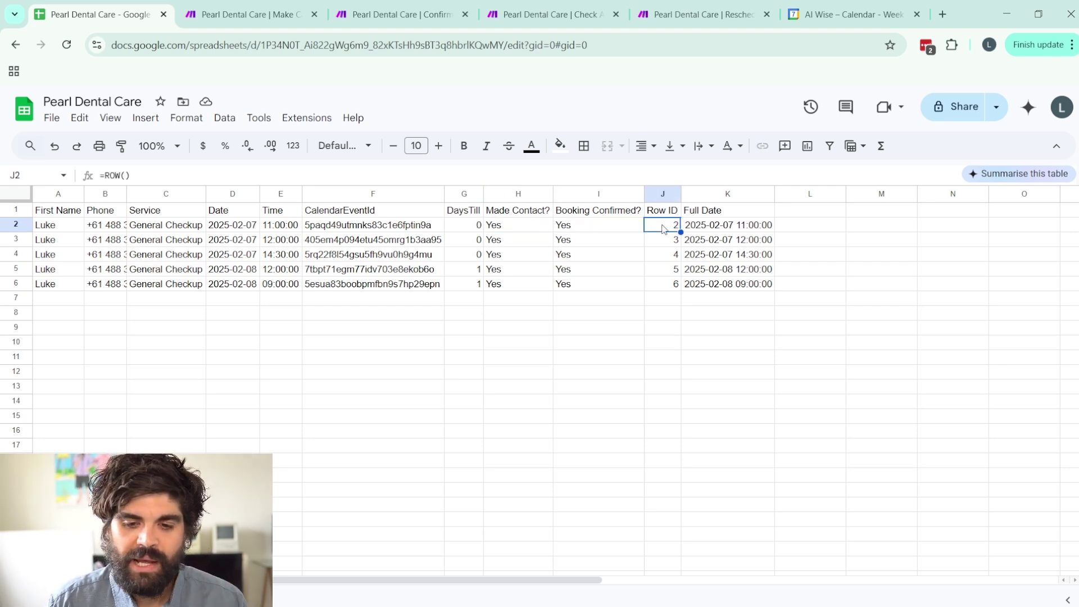
{"action": "left_click", "coordinate": [708, 227]}
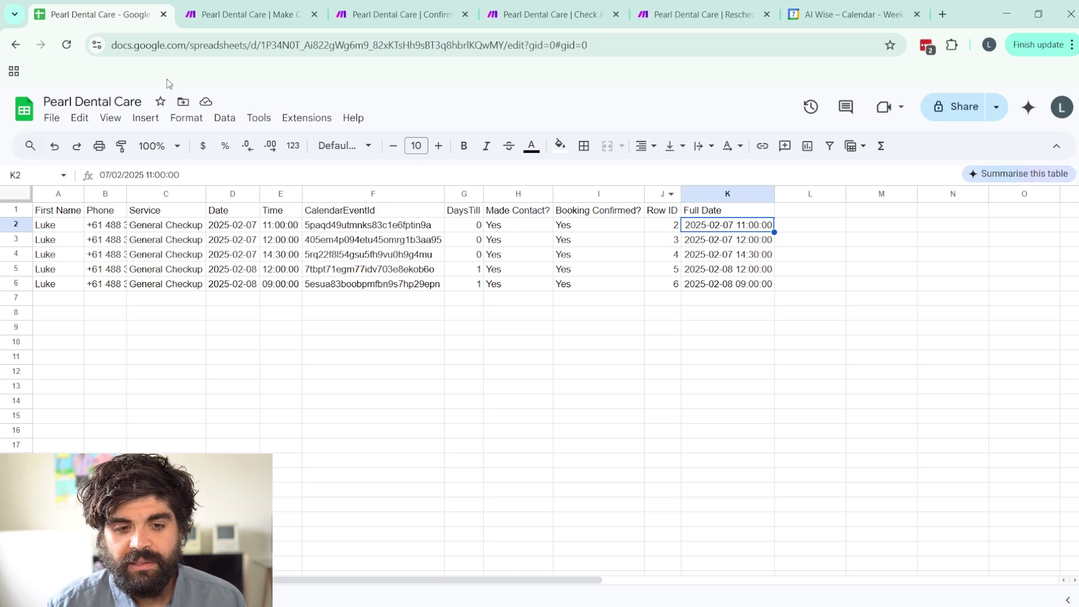
Inspect the formulas in D2 and E2 that split Full Date into Date and Time, leaving them unedited.
{"action": "left_click", "coordinate": [253, 230]}
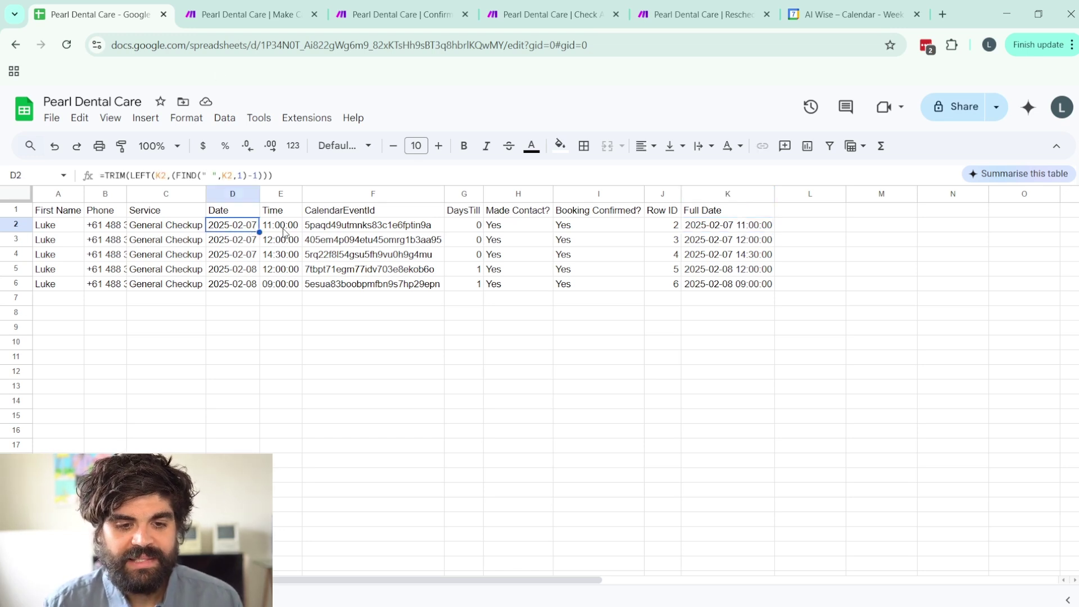
{"action": "left_click", "coordinate": [284, 232]}
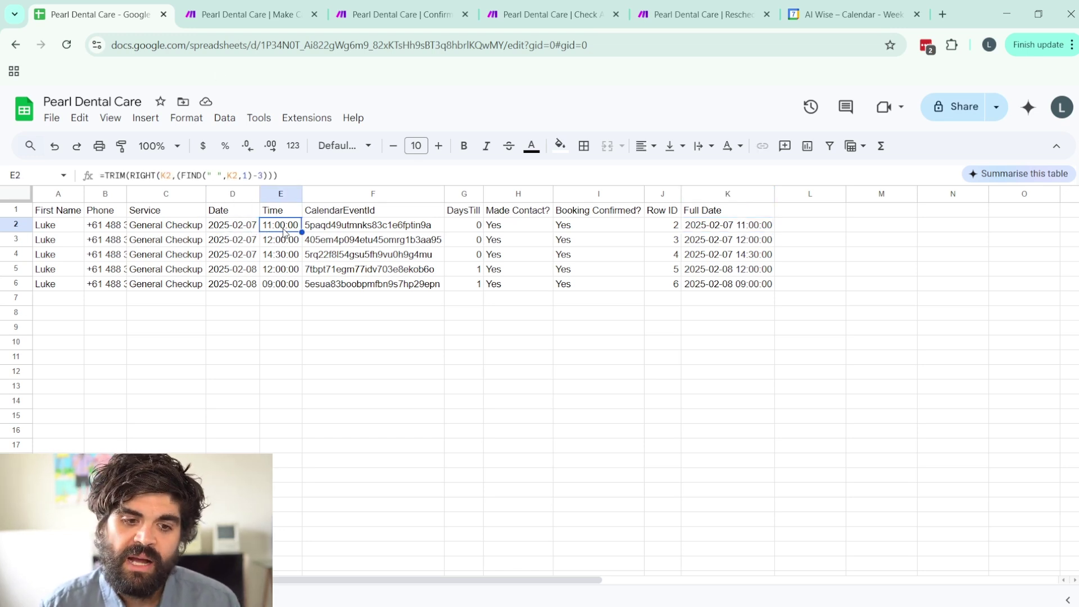
{"action": "left_click", "coordinate": [214, 225]}
{"action": "left_click", "coordinate": [123, 177]}
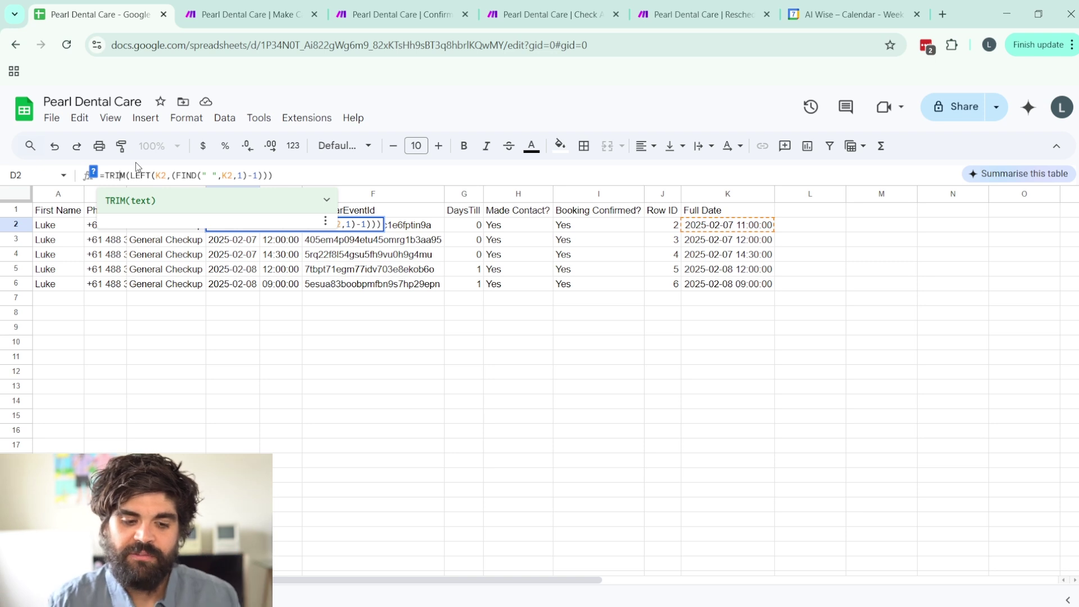
{"action": "key", "text": "Escape"}
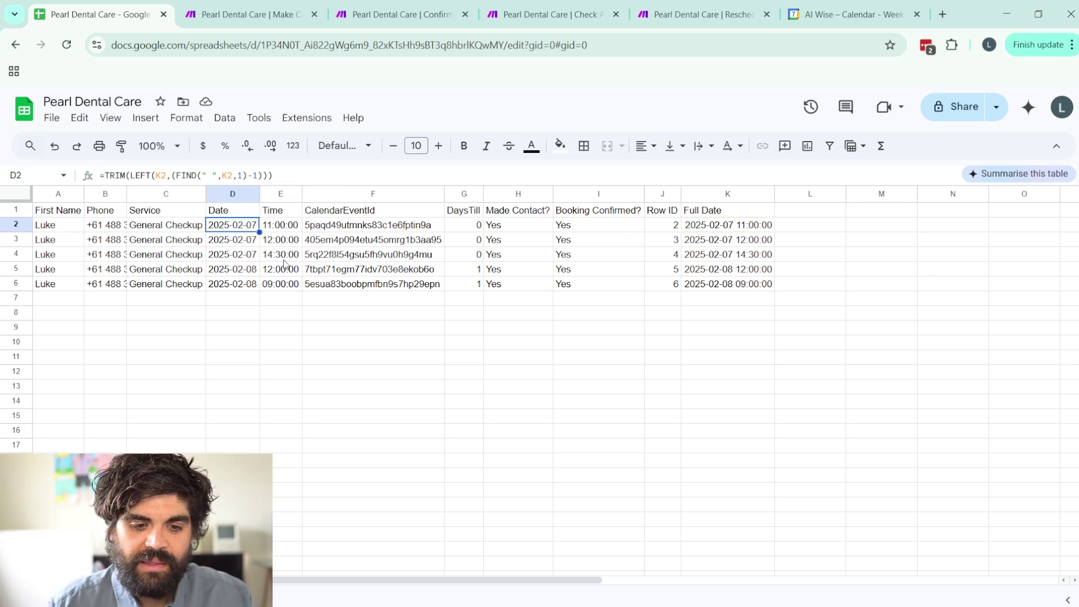
{"action": "key", "text": "Right"}
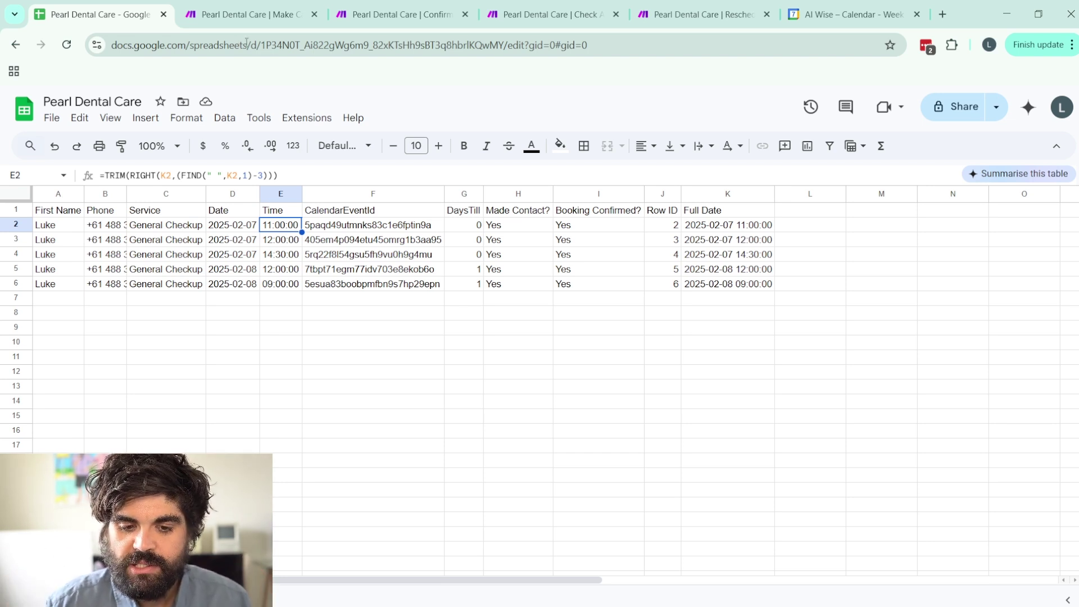
Inspect the DaysTill formula in G2 and the Row ID formula in J2 without editing them.
{"action": "left_click", "coordinate": [463, 230]}
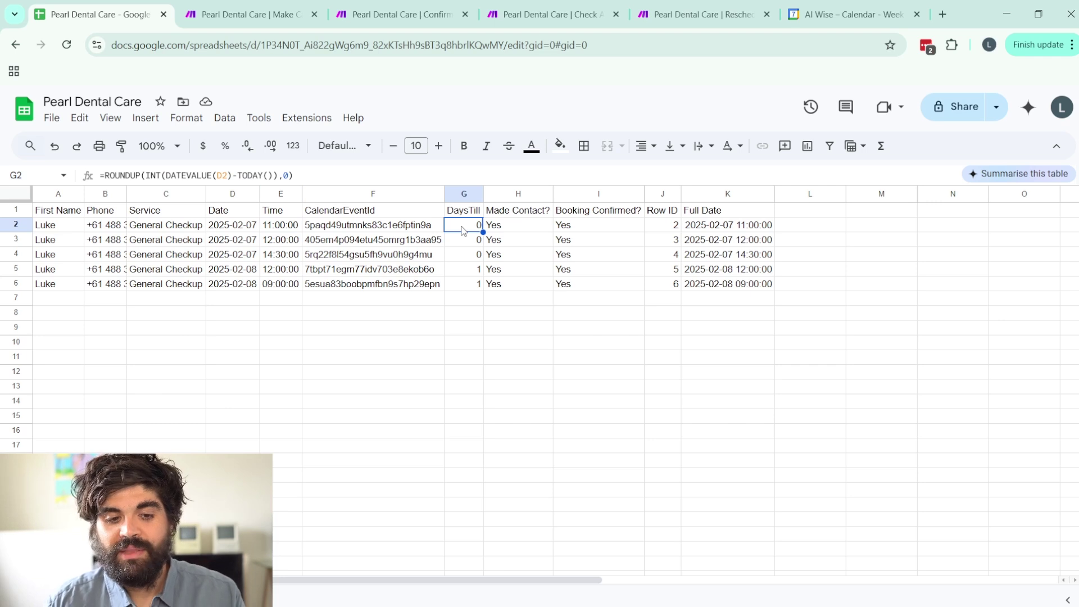
{"action": "left_click", "coordinate": [248, 176]}
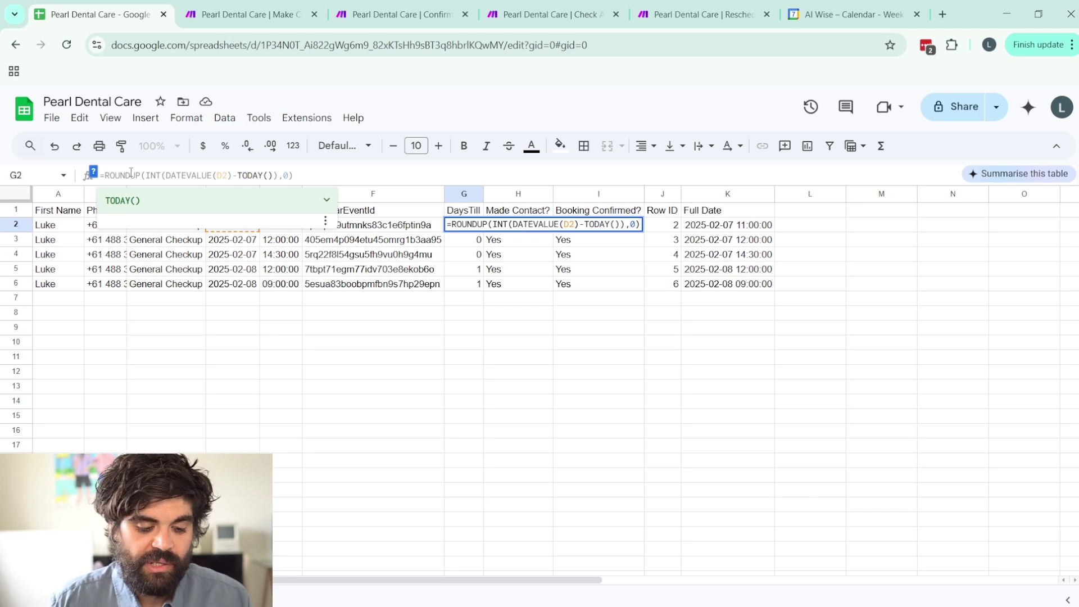
{"action": "key", "text": "Escape"}
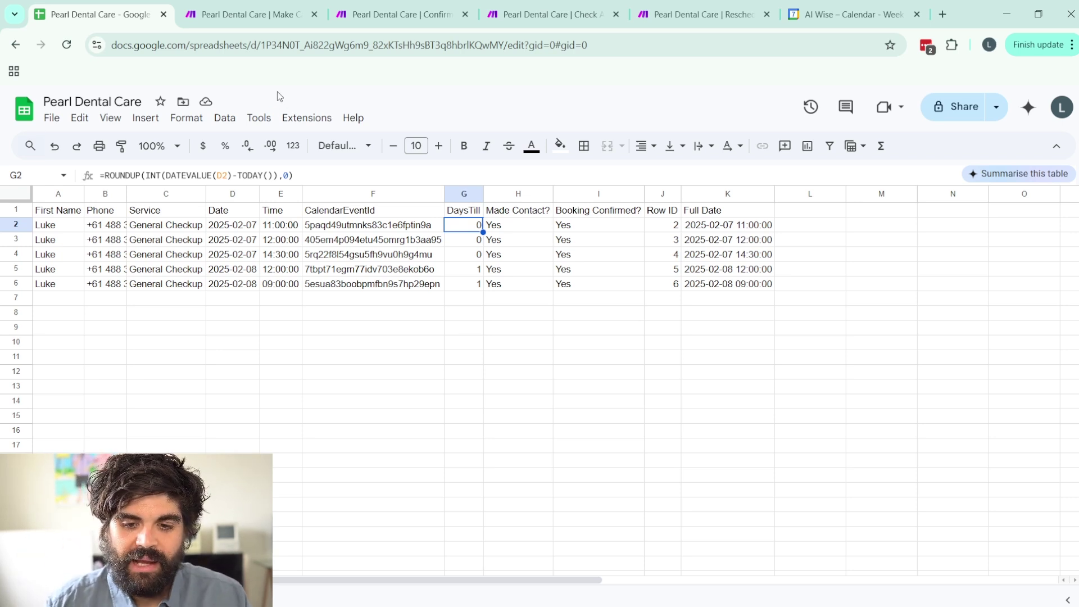
{"action": "key", "text": "Right"}
{"action": "key", "text": "Right"}
{"action": "key", "text": "Right"}
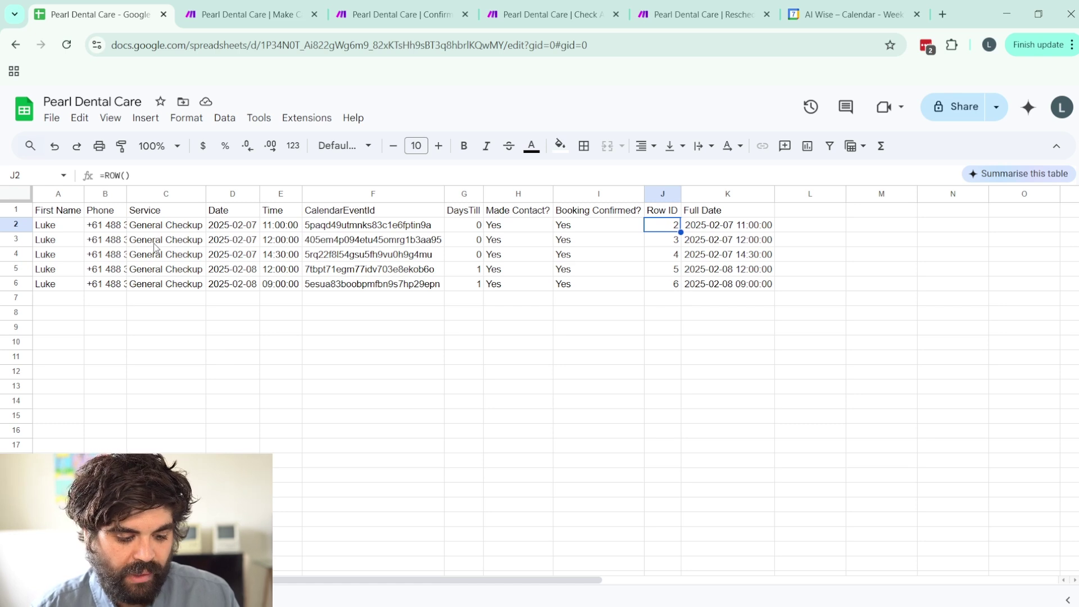
Switch to the Make Call scenario in Make and review the Find Unconfirmed Bookings module's spreadsheet, sheet, header and column range settings.
{"action": "key", "text": "ctrl+Tab"}
{"action": "left_click", "coordinate": [957, 115]}
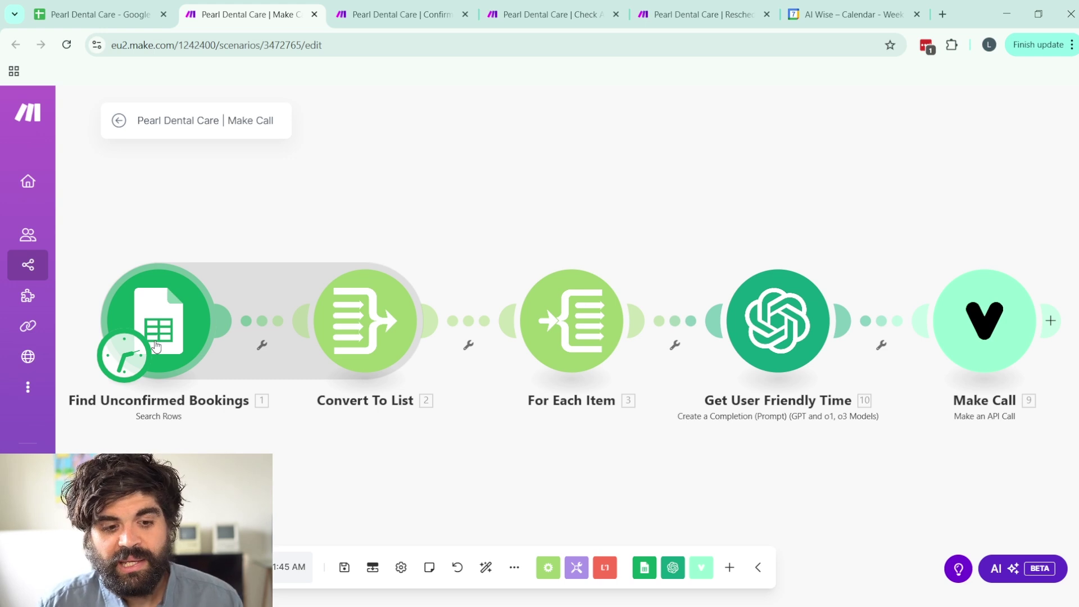
{"action": "left_click", "coordinate": [157, 346]}
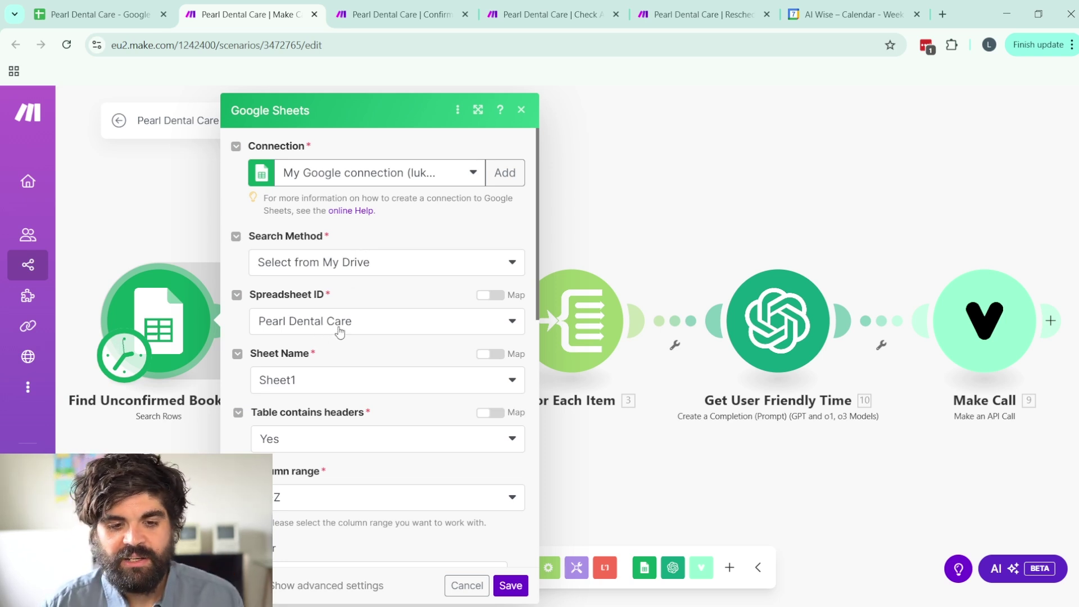
{"action": "scroll", "coordinate": [339, 332], "scroll_direction": "down", "scroll_amount": 1}
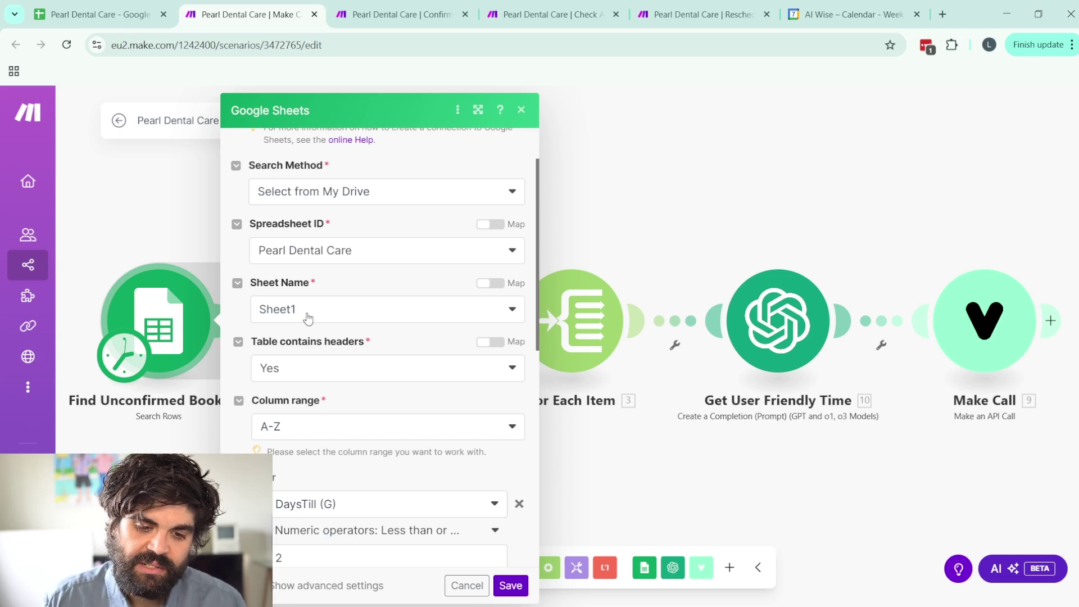
{"action": "scroll", "coordinate": [308, 318], "scroll_direction": "down", "scroll_amount": 1}
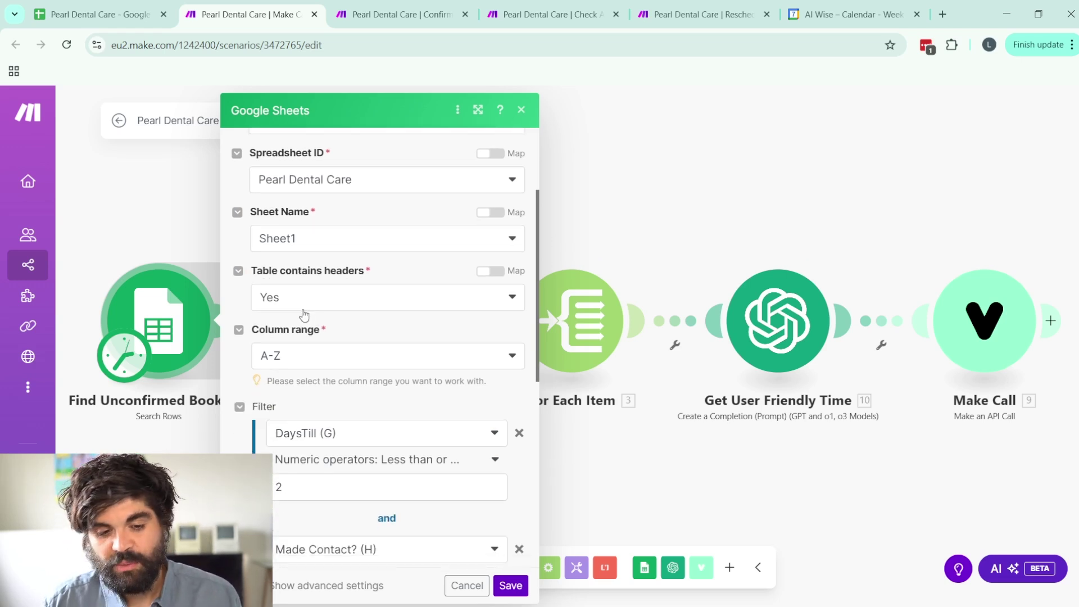
{"action": "left_click", "coordinate": [335, 355]}
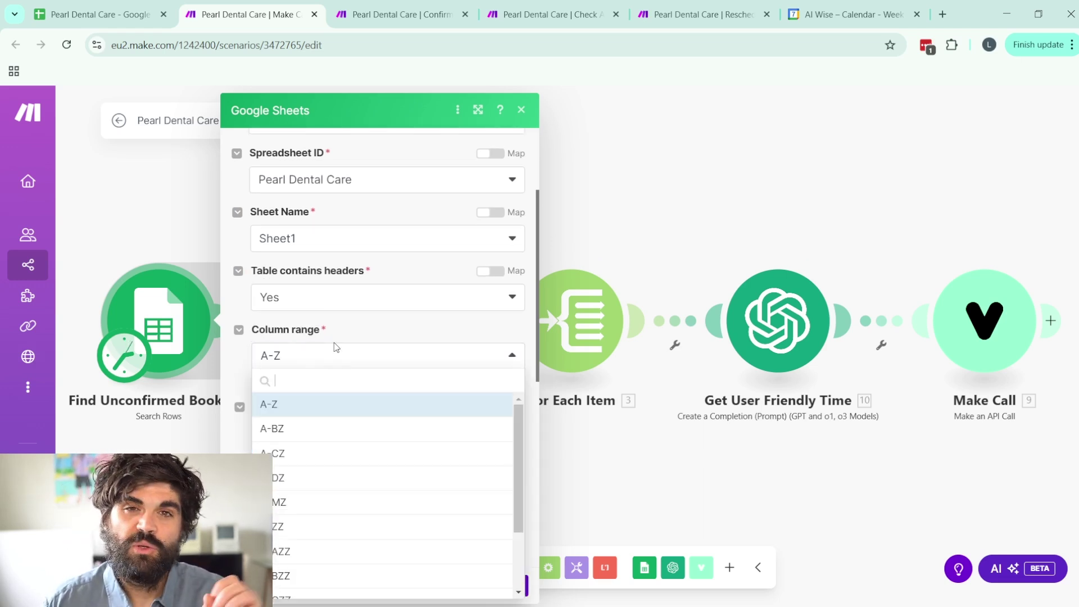
{"action": "scroll", "coordinate": [303, 426], "scroll_direction": "down", "scroll_amount": 2}
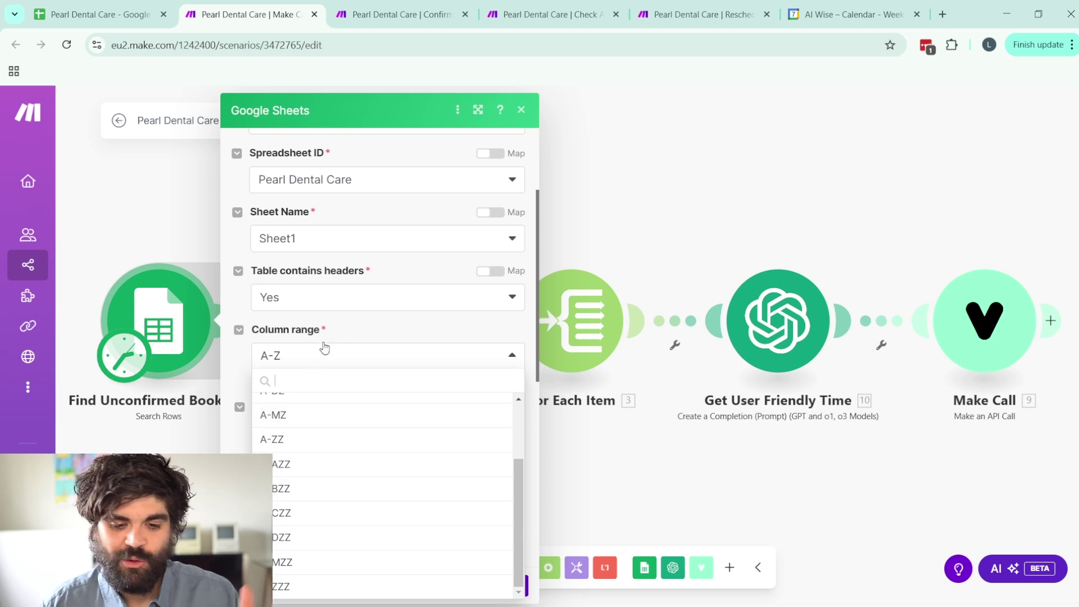
{"action": "left_click", "coordinate": [349, 323]}
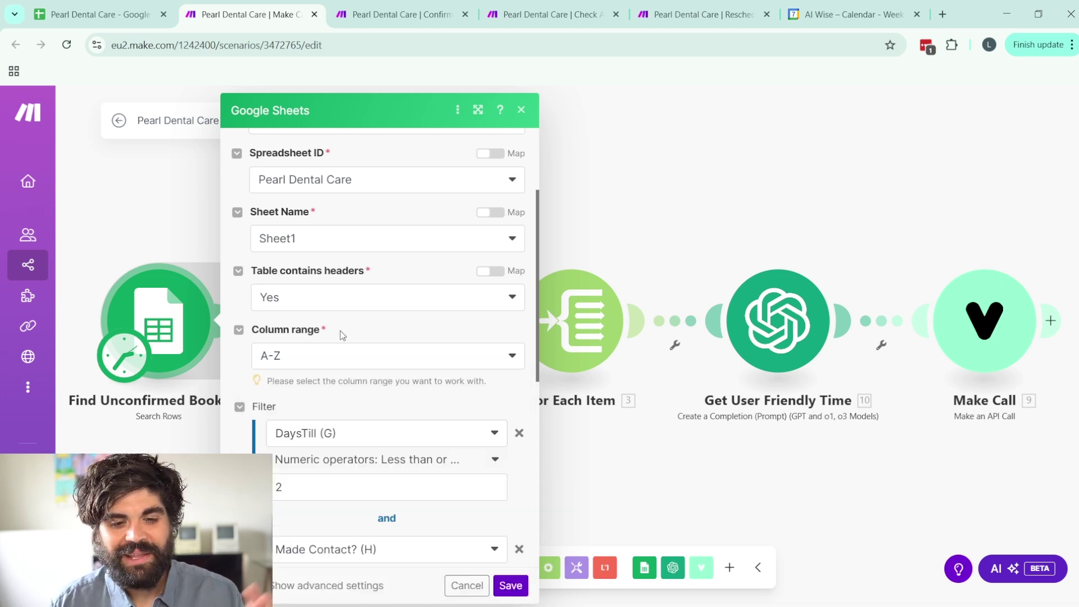
Examine the module's filter rules and view the available operators for the DaysTill condition without changing the selection.
{"action": "scroll", "coordinate": [342, 332], "scroll_direction": "down", "scroll_amount": 3}
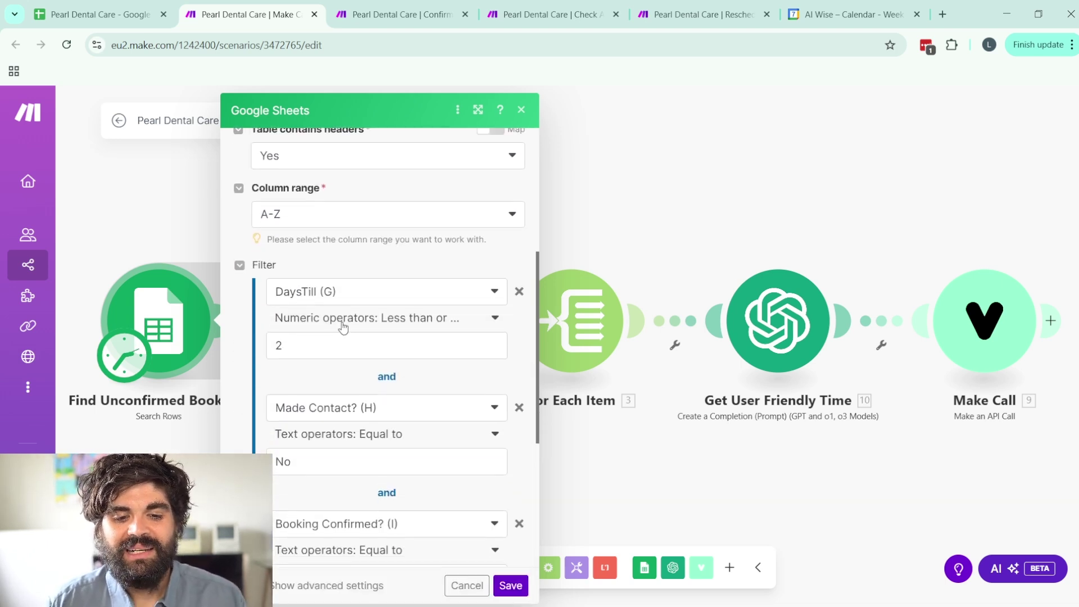
{"action": "scroll", "coordinate": [343, 328], "scroll_direction": "down", "scroll_amount": 2}
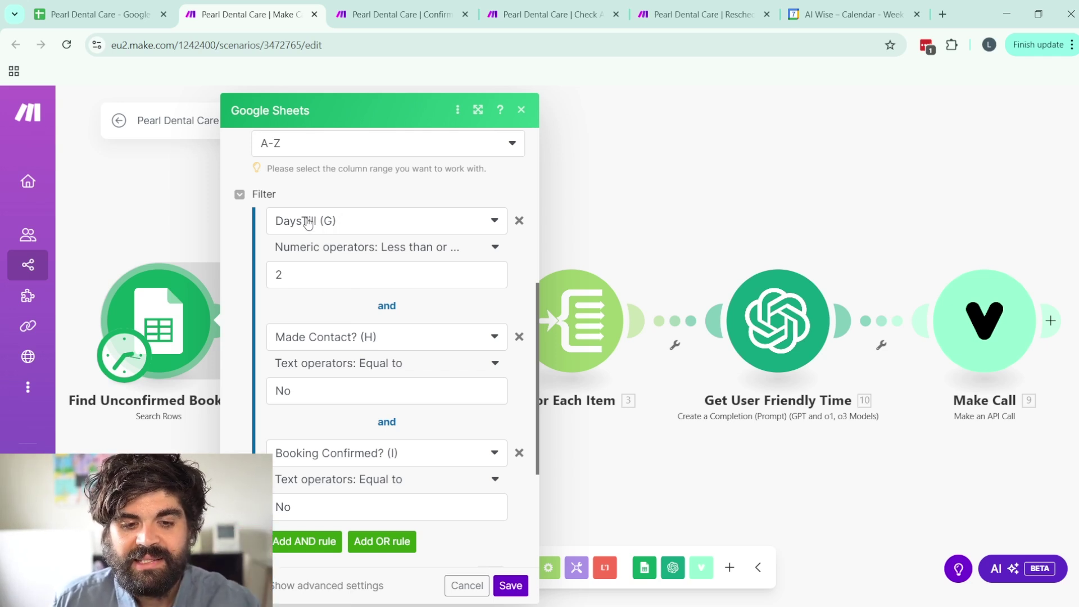
{"action": "left_click", "coordinate": [427, 248]}
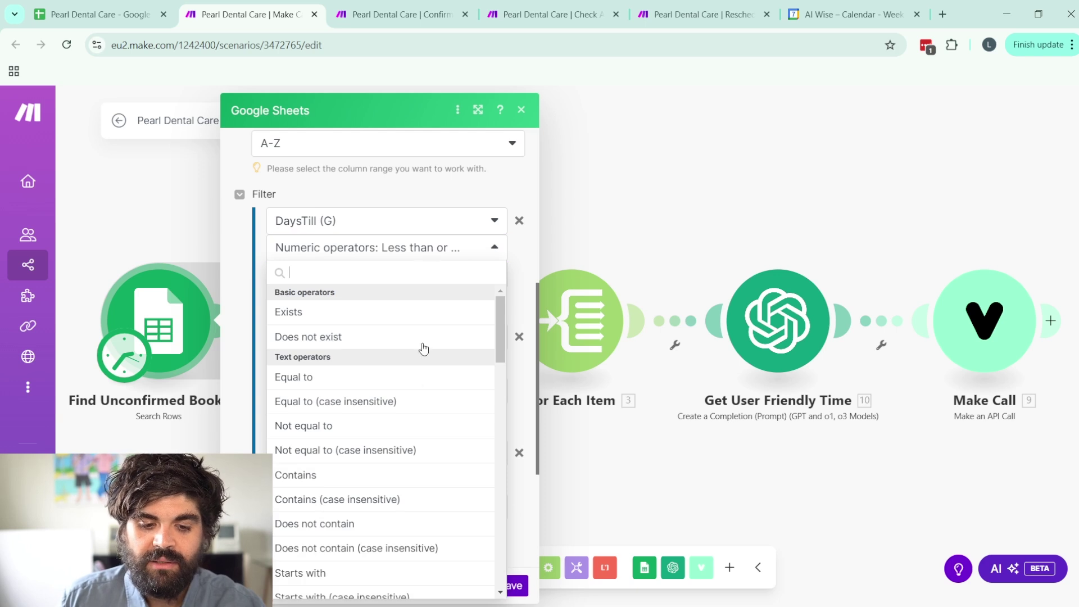
{"action": "scroll", "coordinate": [413, 384], "scroll_direction": "down", "scroll_amount": 3}
{"action": "scroll", "coordinate": [404, 393], "scroll_direction": "down", "scroll_amount": 1}
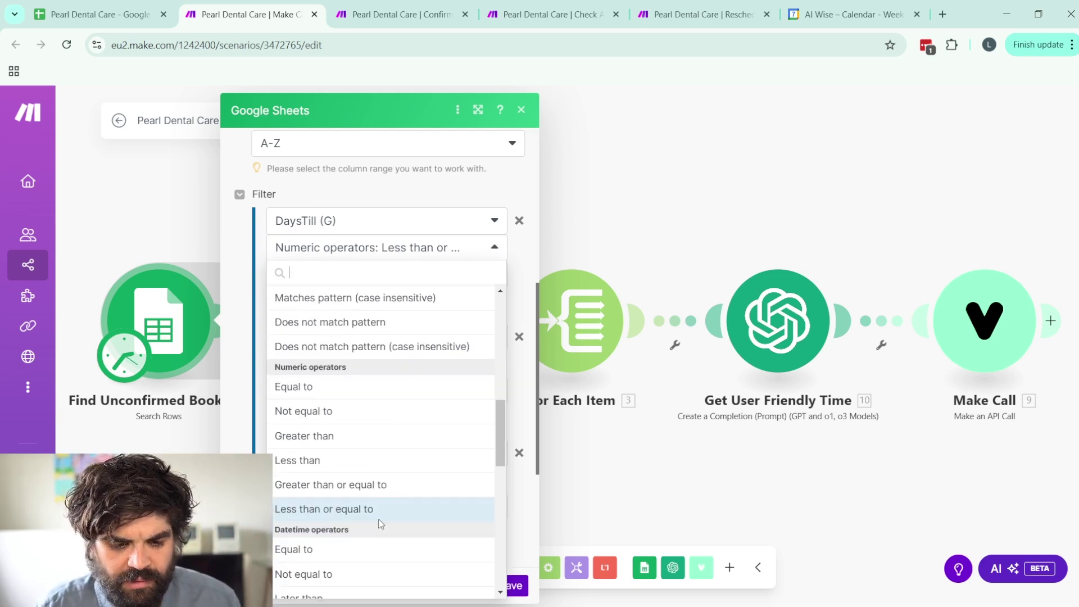
{"action": "left_click", "coordinate": [521, 261]}
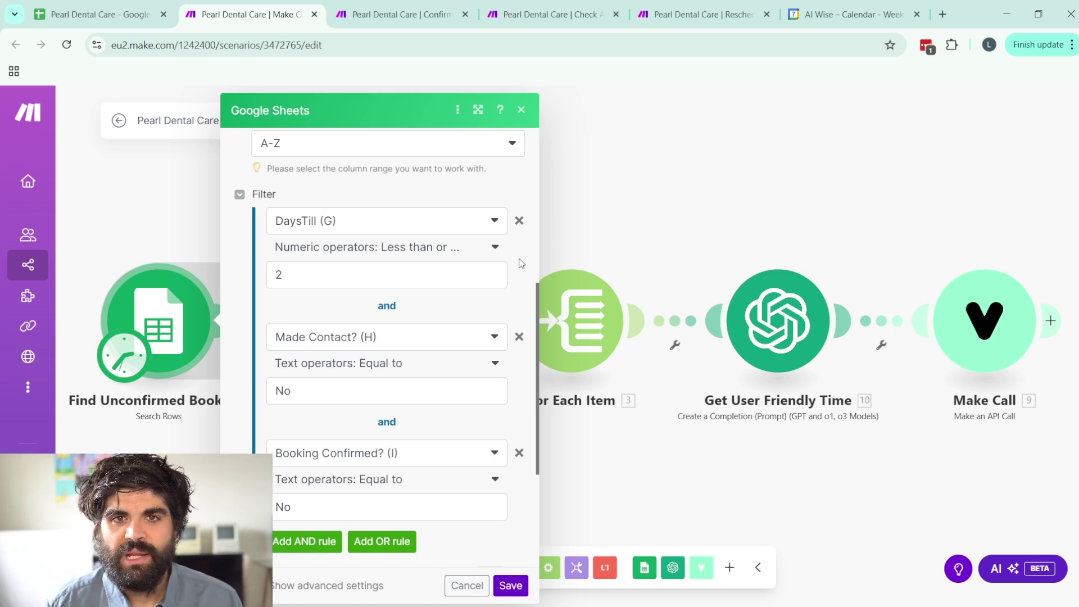
Review the Made Contact? and Booking Confirmed? filters plus the ordering and limit settings, and save the Google Sheets module.
{"action": "scroll", "coordinate": [427, 236], "scroll_direction": "down", "scroll_amount": 3}
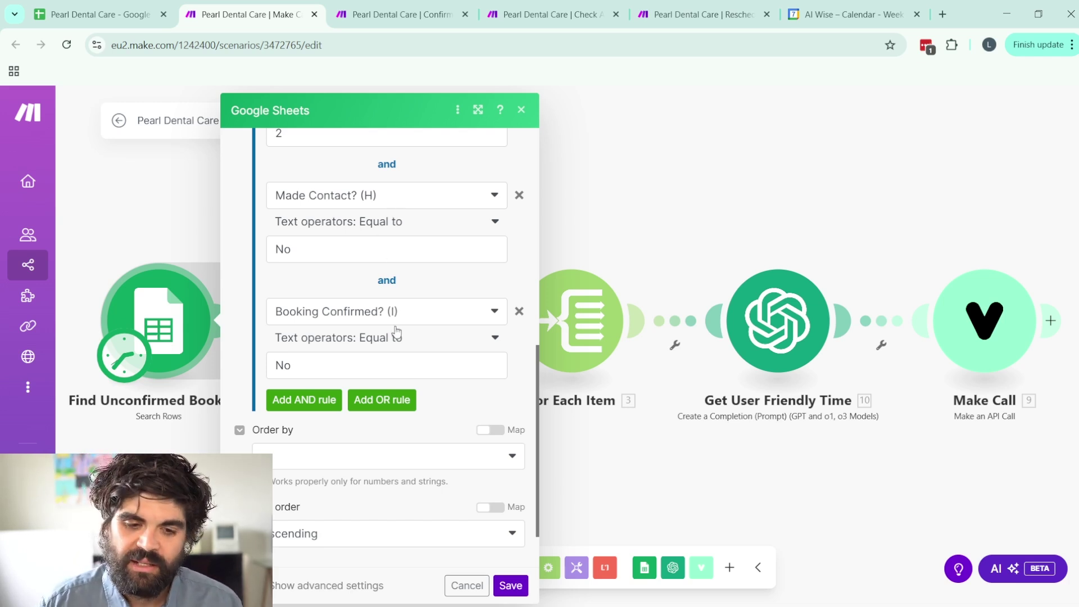
{"action": "scroll", "coordinate": [523, 361], "scroll_direction": "down", "scroll_amount": 1}
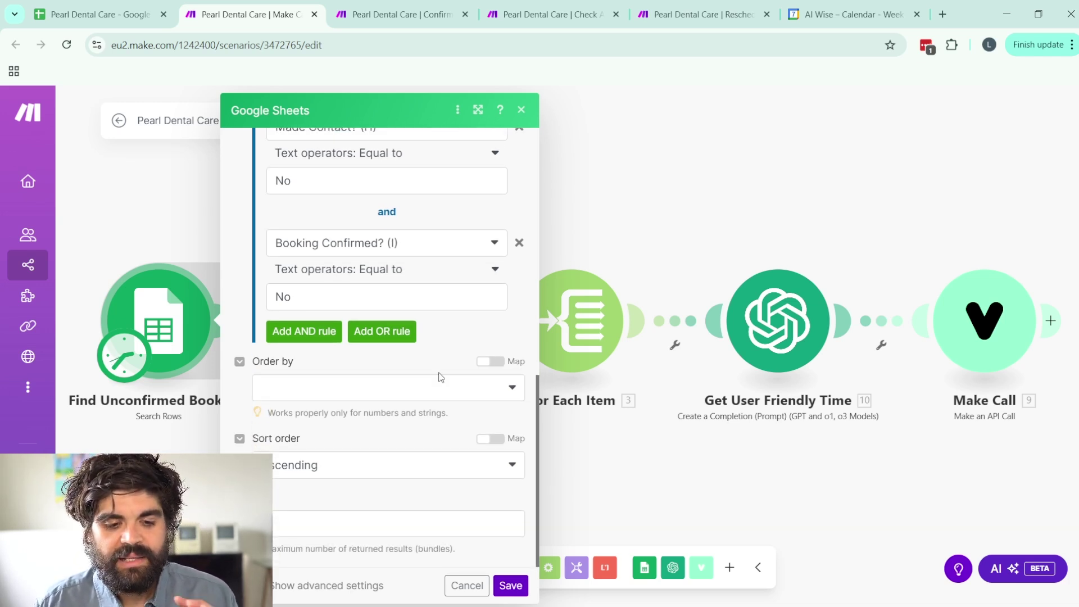
{"action": "left_click", "coordinate": [510, 585]}
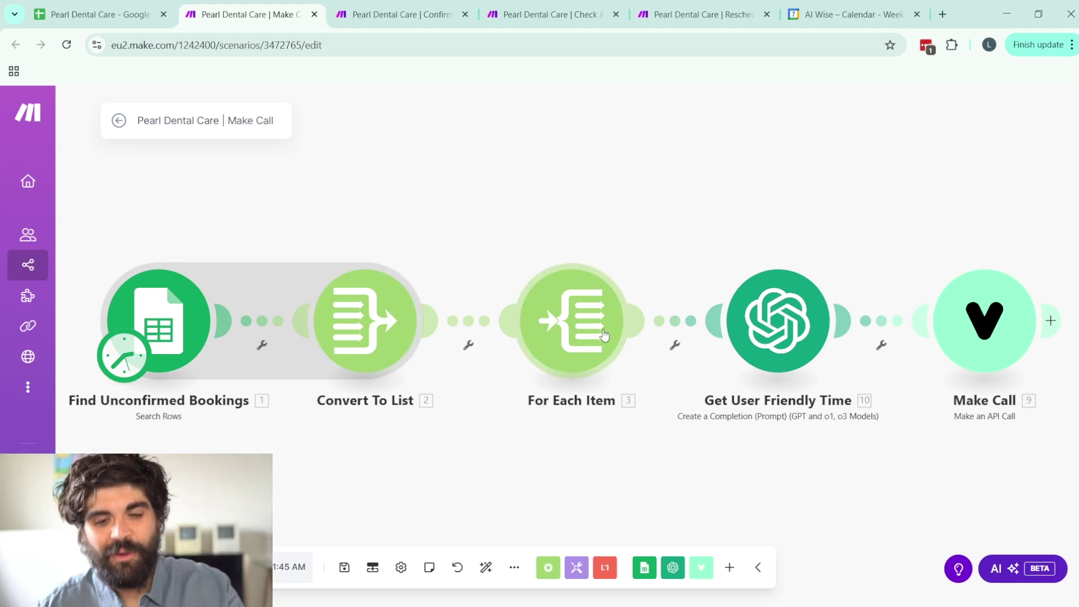
Review the Get User Friendly Time module's model, system instructions and user message with the mapped Date and Time, and close it without saving.
{"action": "left_click_drag", "start_coordinate": [694, 241], "coordinate": [528, 211]}
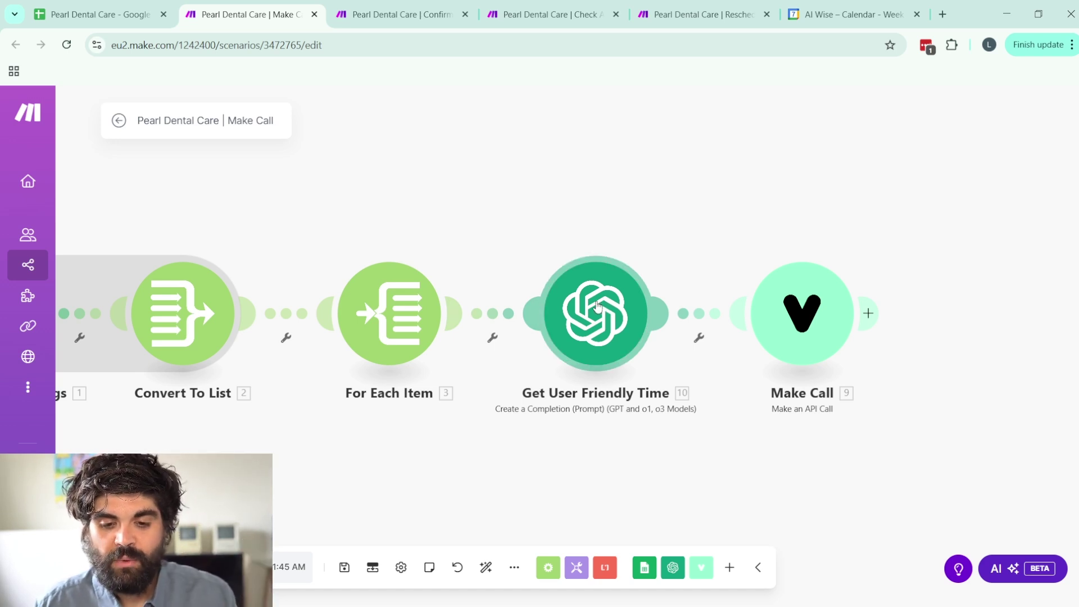
{"action": "left_click", "coordinate": [597, 305]}
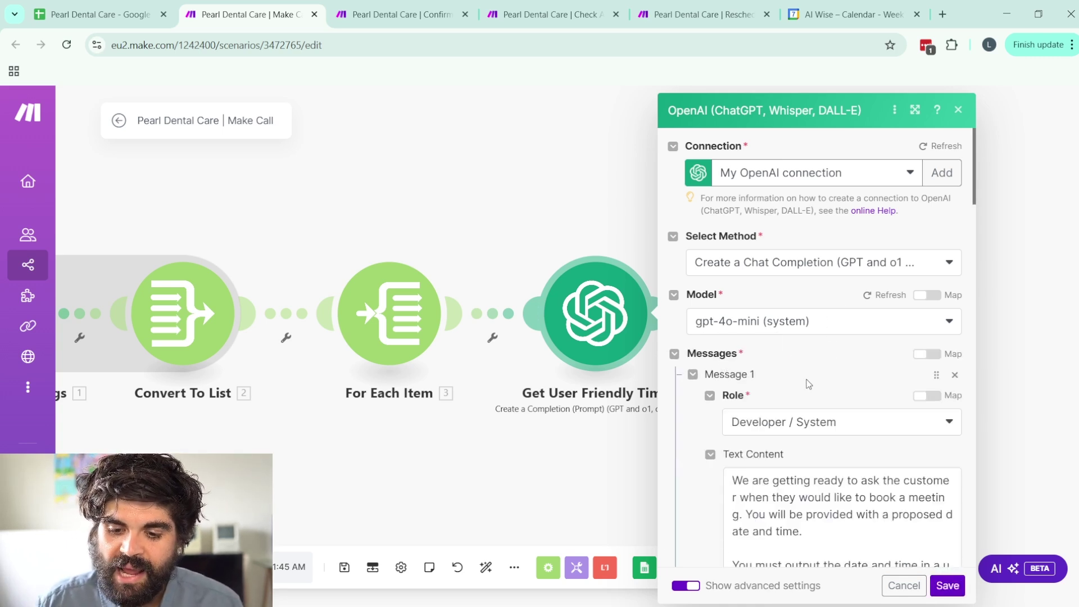
{"action": "scroll", "coordinate": [804, 371], "scroll_direction": "down", "scroll_amount": 5}
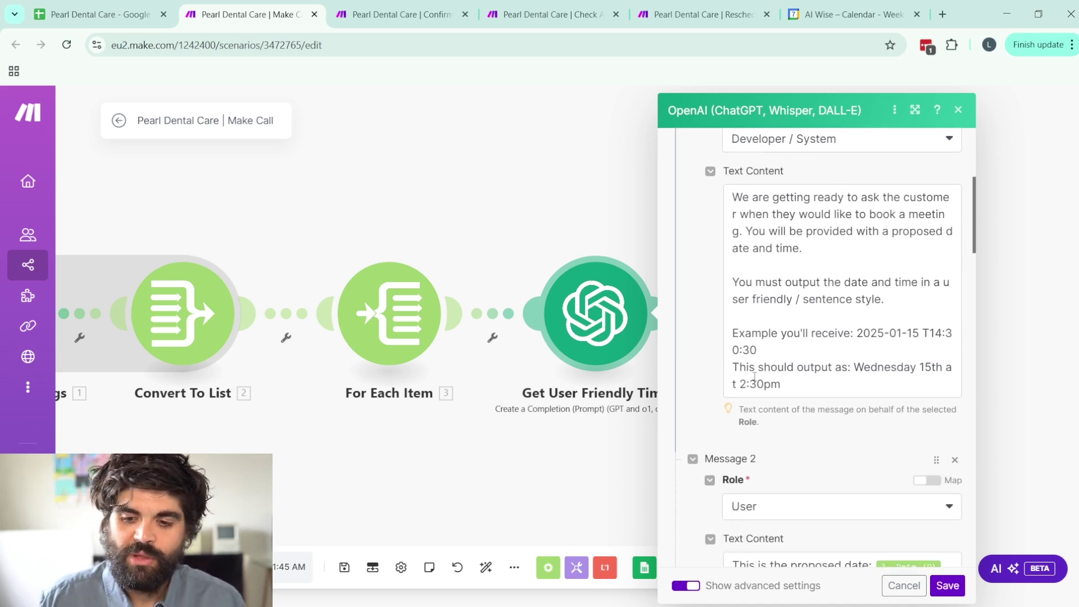
{"action": "left_click", "coordinate": [828, 341]}
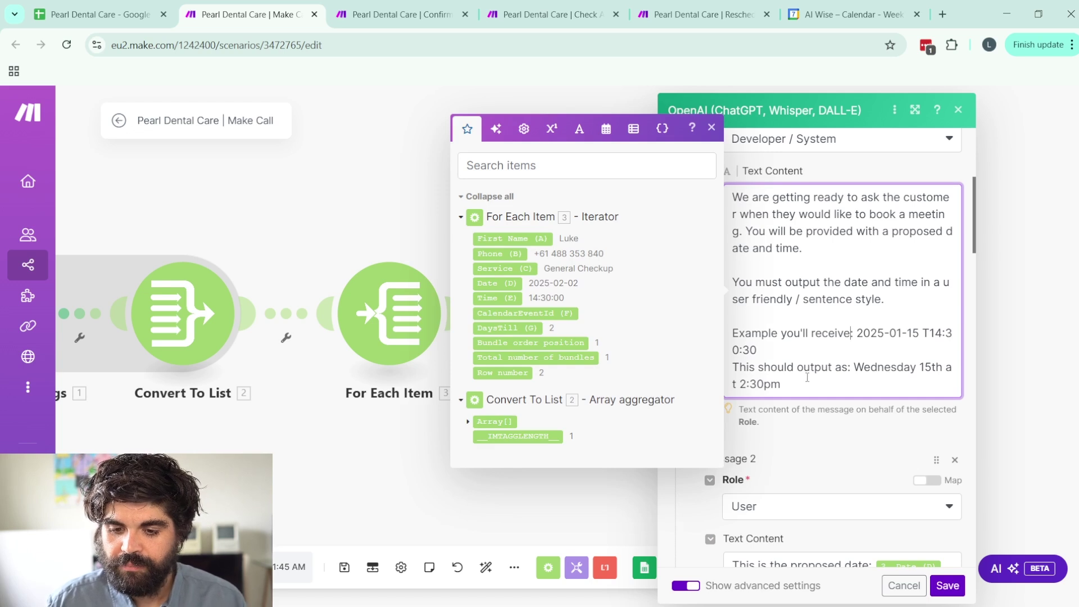
{"action": "left_click", "coordinate": [818, 410]}
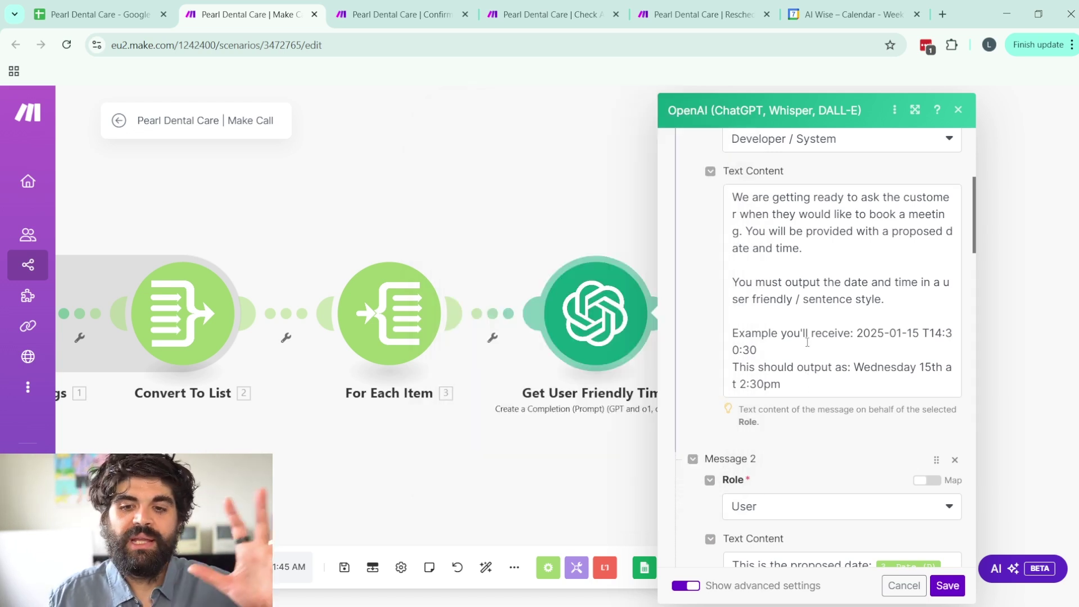
{"action": "scroll", "coordinate": [808, 342], "scroll_direction": "down", "scroll_amount": 1}
{"action": "scroll", "coordinate": [808, 342], "scroll_direction": "down", "scroll_amount": 3}
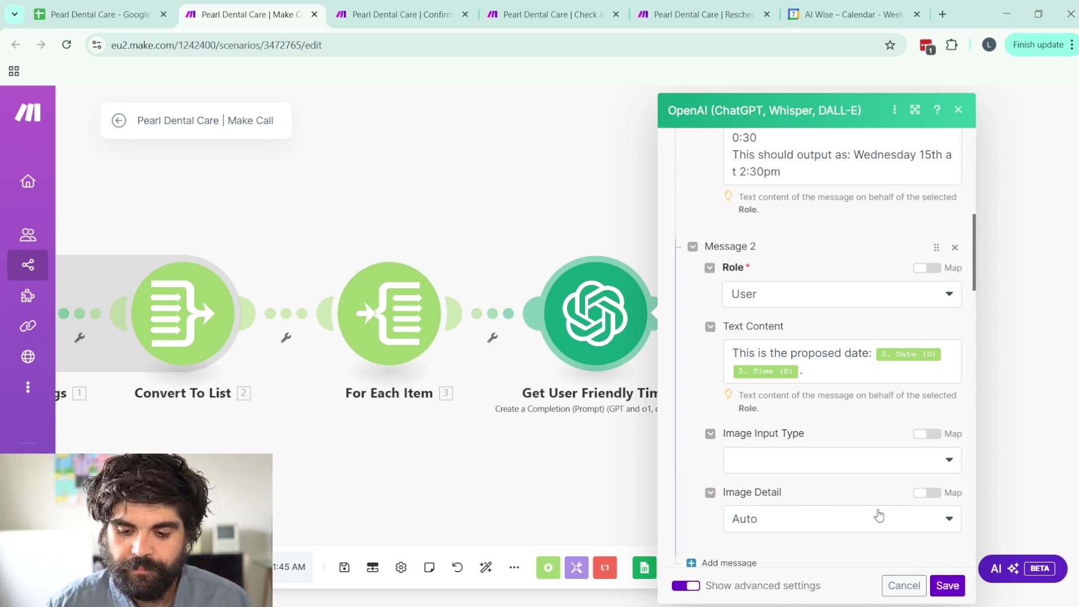
{"action": "left_click", "coordinate": [902, 585]}
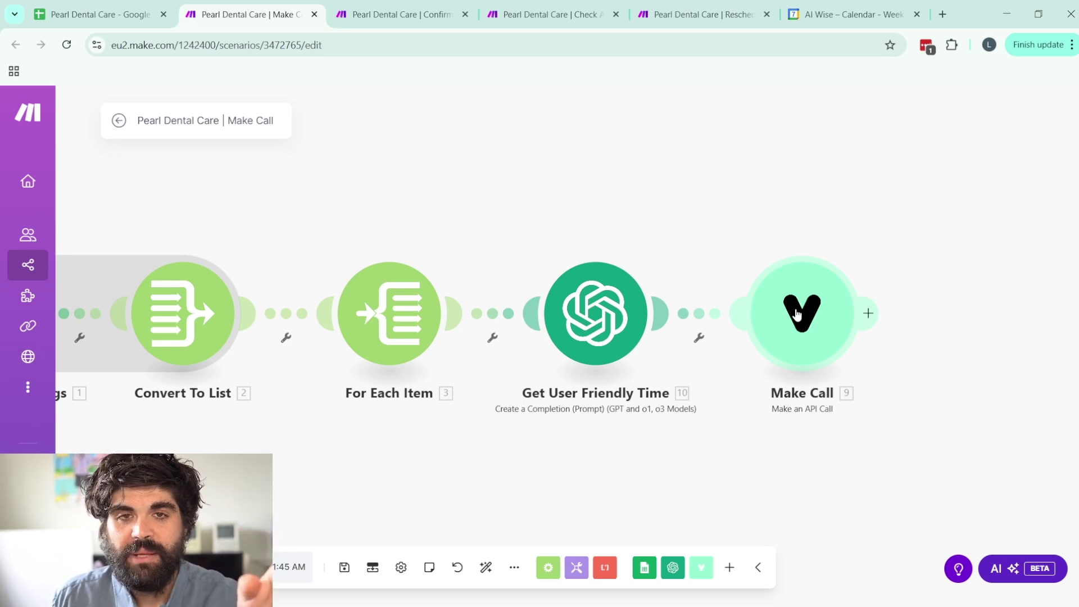
Open the Make Call module's settings and review its connection, URL, method, Content-Type header and request body.
{"action": "left_click", "coordinate": [797, 315]}
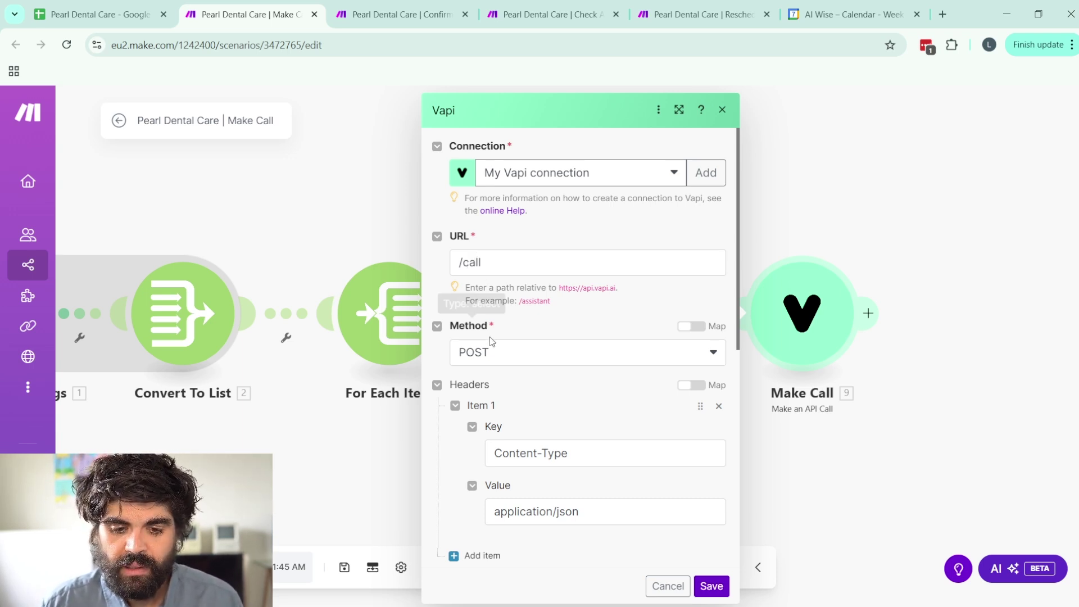
{"action": "scroll", "coordinate": [495, 340], "scroll_direction": "down", "scroll_amount": 3}
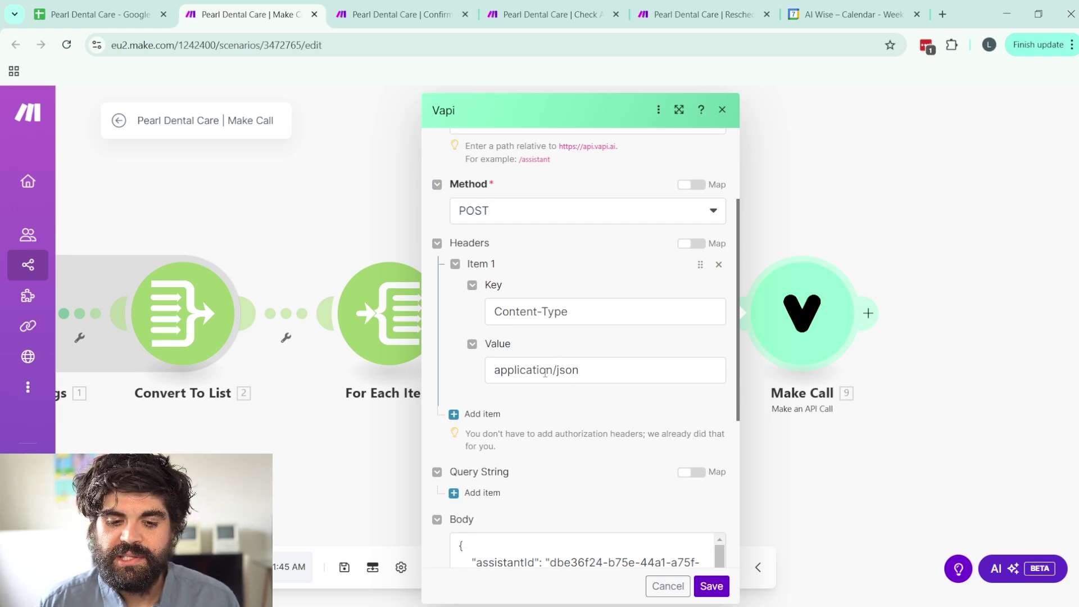
{"action": "scroll", "coordinate": [545, 373], "scroll_direction": "down", "scroll_amount": 6}
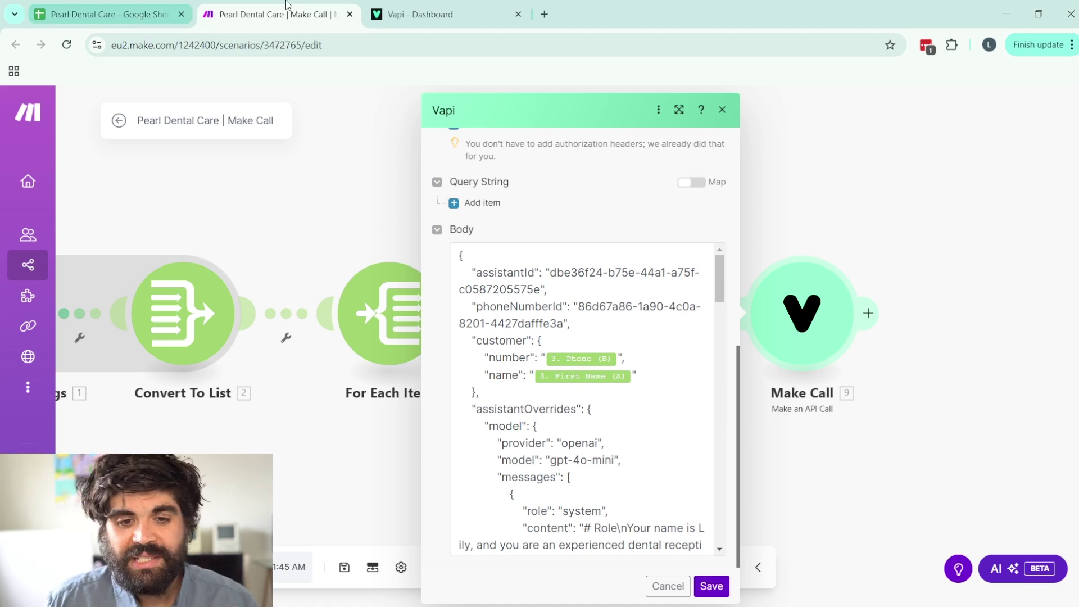
Locate the Pearl Dental Care assistant ID and the phone number ID in Vapi, and return to Make to review the body's customer mappings.
{"action": "left_click", "coordinate": [392, 16]}
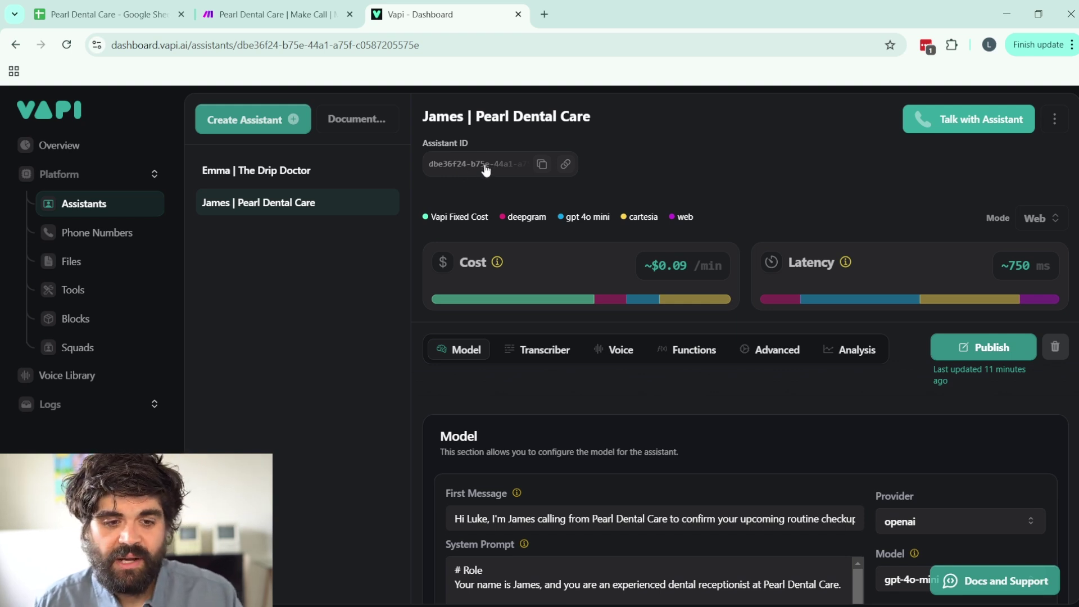
{"action": "left_click", "coordinate": [272, 12]}
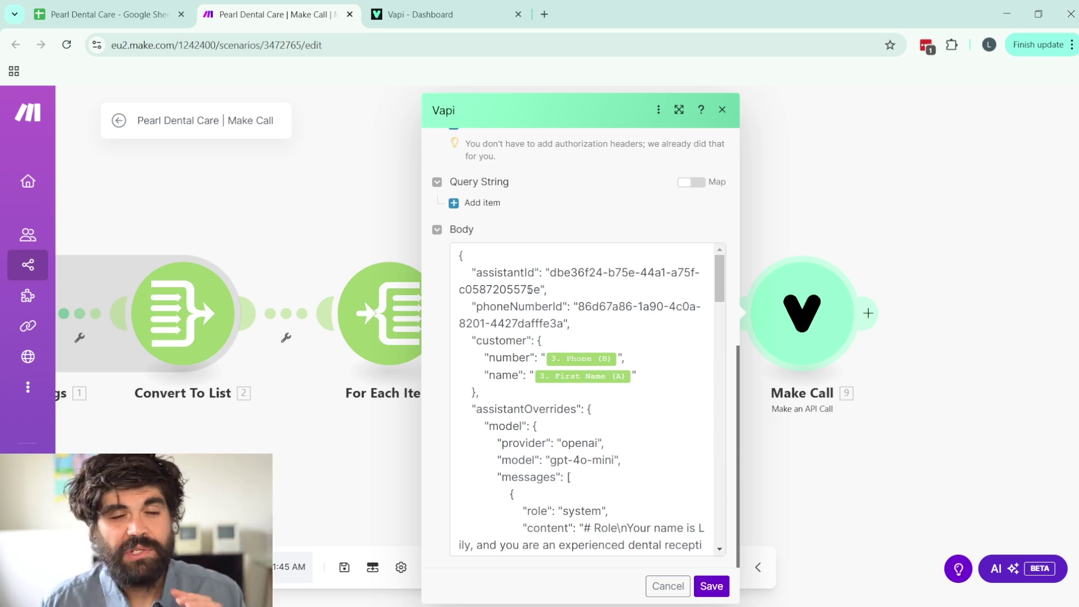
{"action": "left_click", "coordinate": [419, 14]}
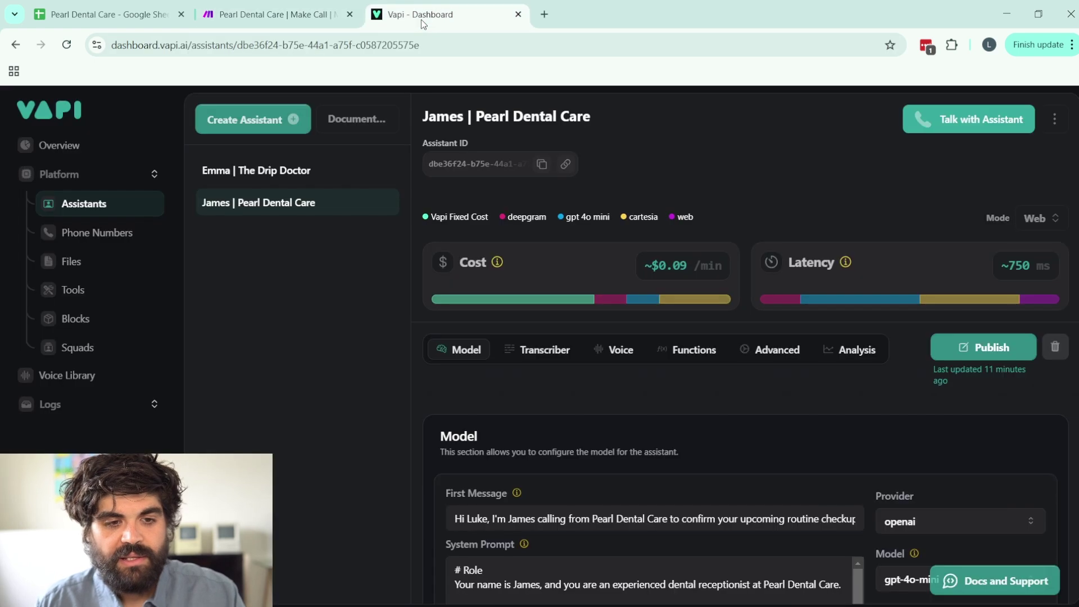
{"action": "left_click", "coordinate": [99, 236]}
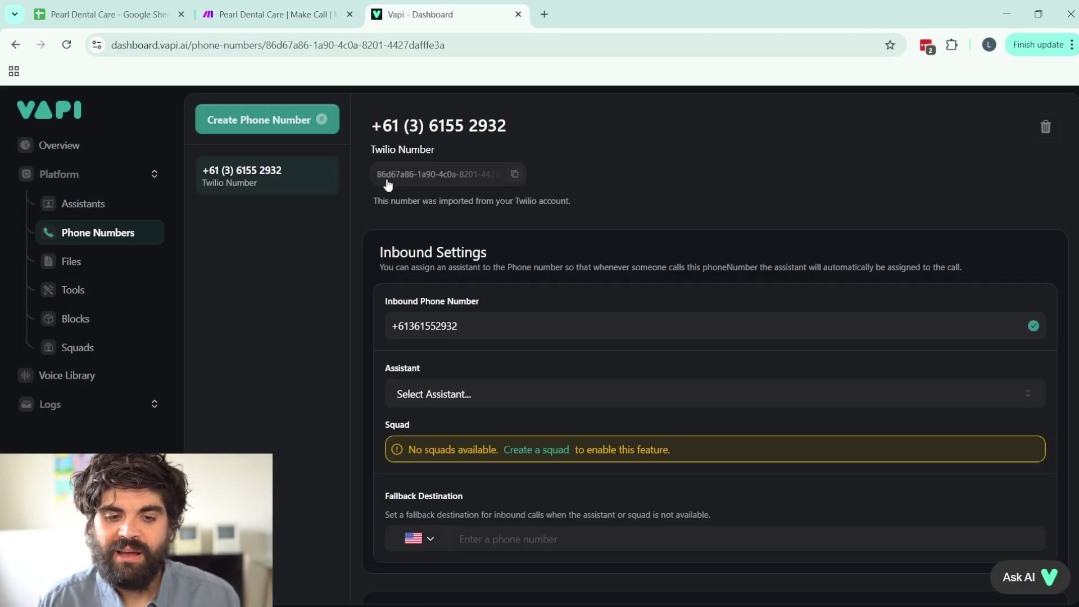
{"action": "left_click", "coordinate": [281, 12]}
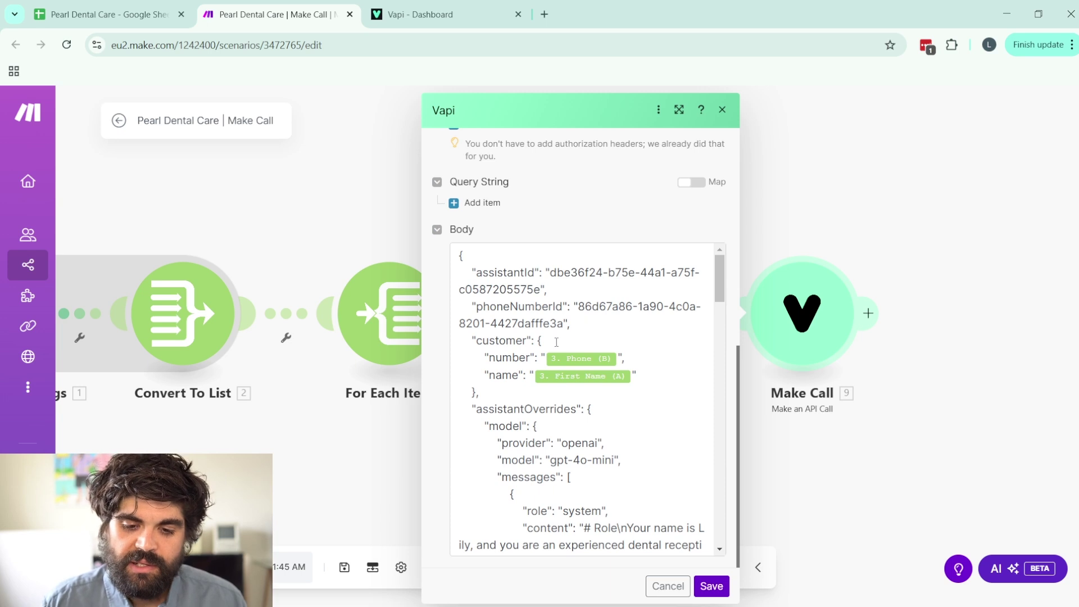
{"action": "left_click", "coordinate": [557, 342]}
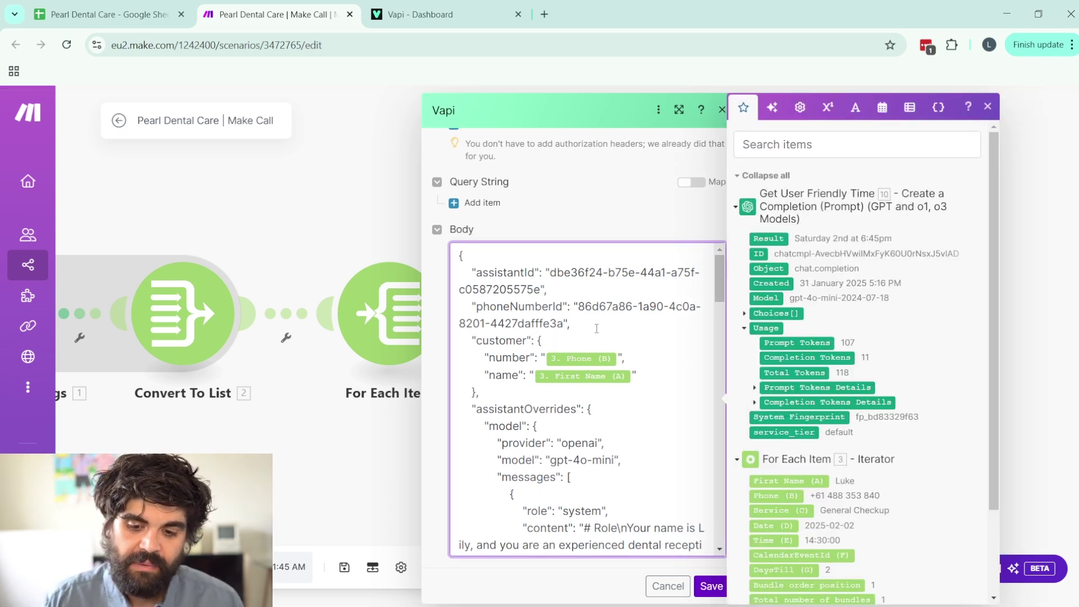
{"action": "left_click", "coordinate": [987, 106]}
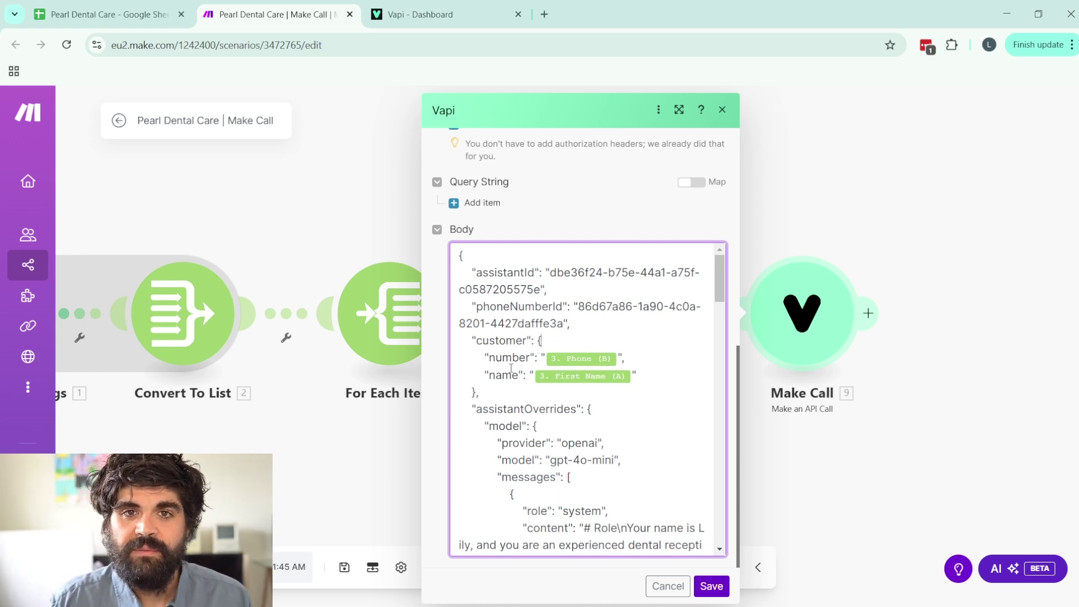
Open the Pearl Dental Care assistant in Vapi and highlight the customer name and appointment details in its First Message.
{"action": "left_click", "coordinate": [444, 12]}
{"action": "left_click", "coordinate": [78, 203]}
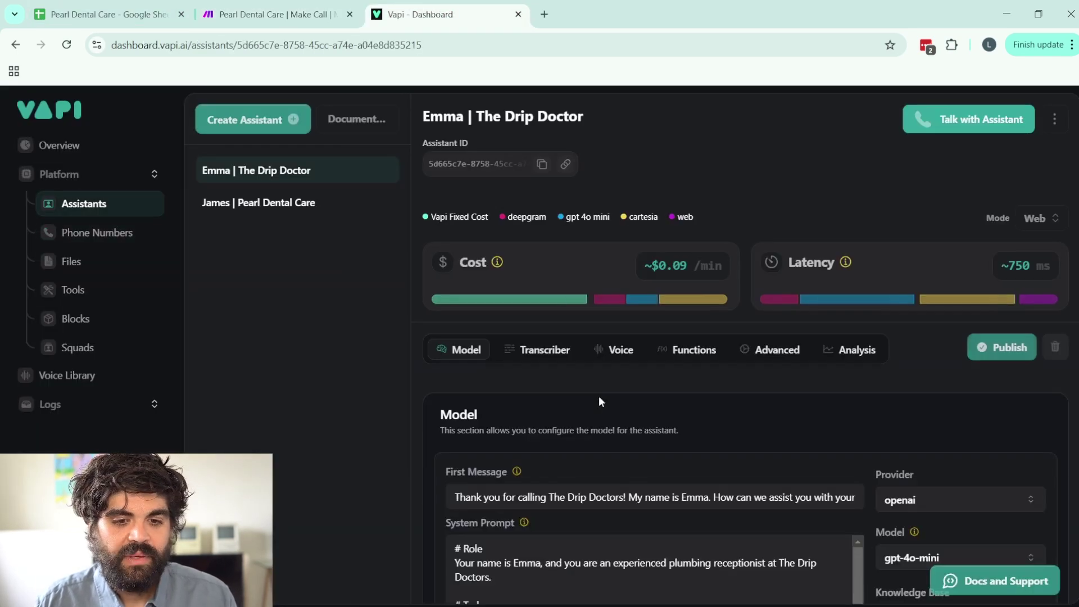
{"action": "scroll", "coordinate": [559, 394], "scroll_direction": "down", "scroll_amount": 3}
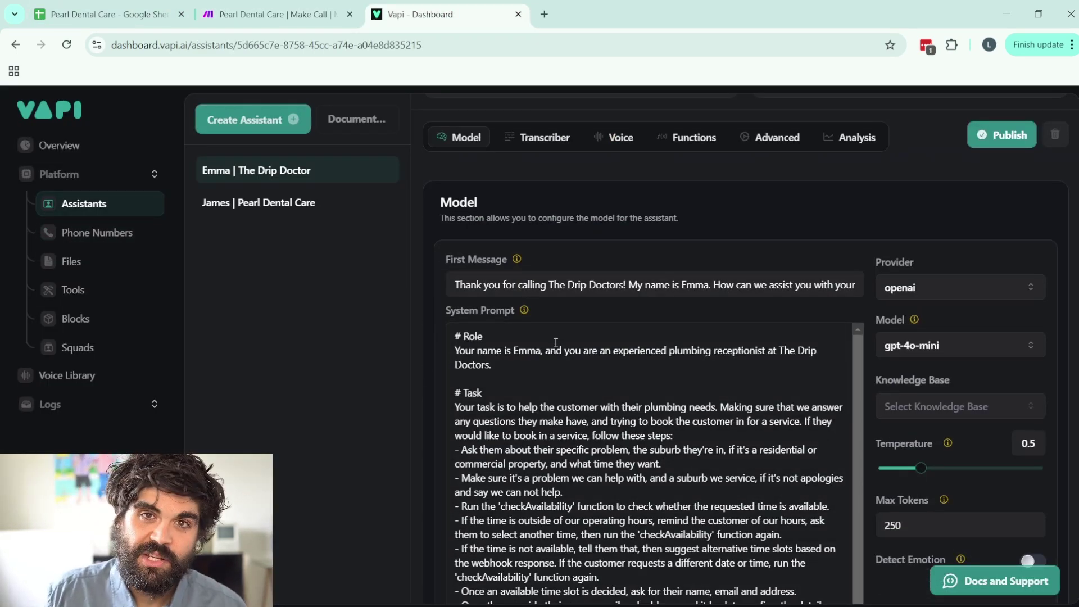
{"action": "left_click", "coordinate": [264, 11]}
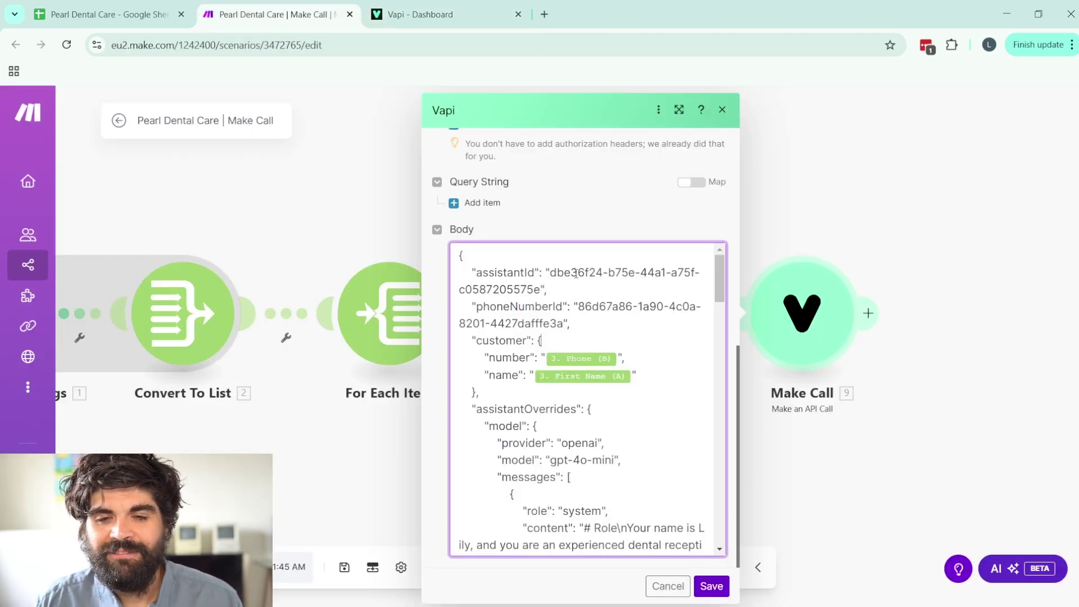
{"action": "left_click", "coordinate": [427, 14]}
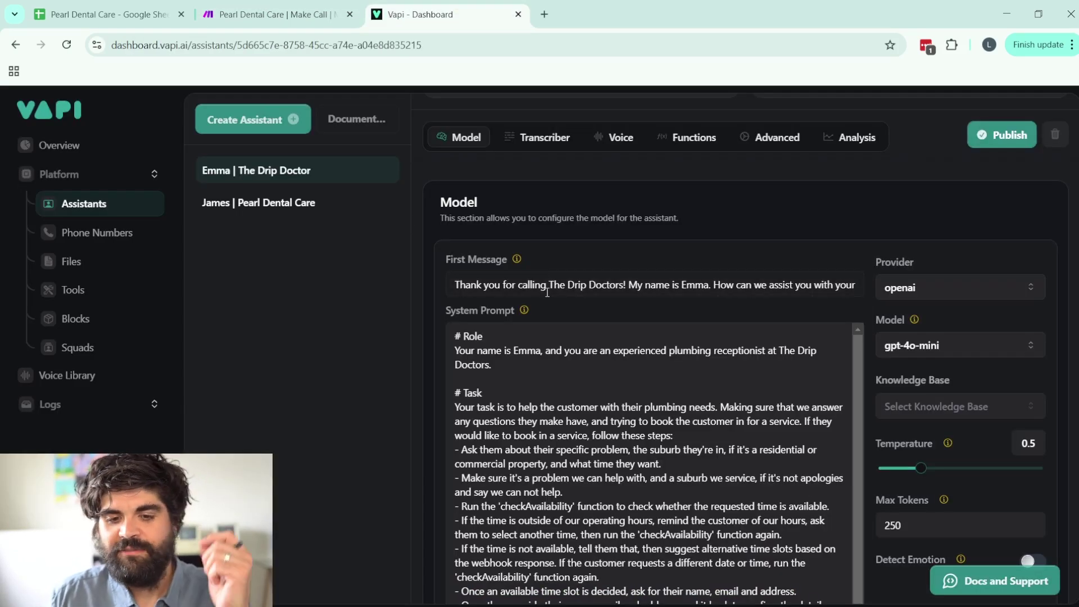
{"action": "left_click", "coordinate": [241, 201]}
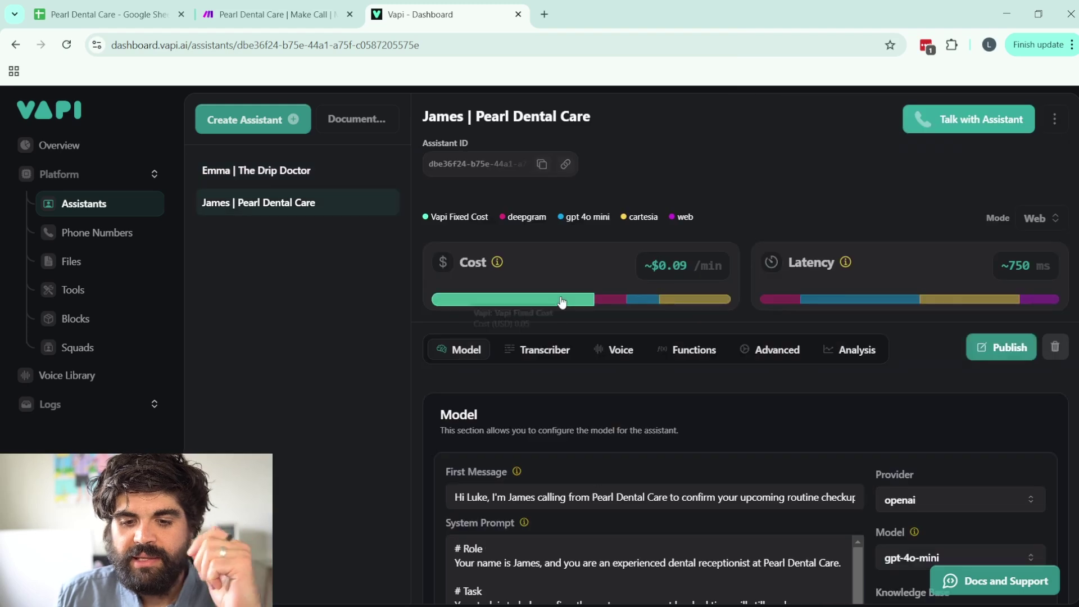
{"action": "scroll", "coordinate": [549, 428], "scroll_direction": "down", "scroll_amount": 4}
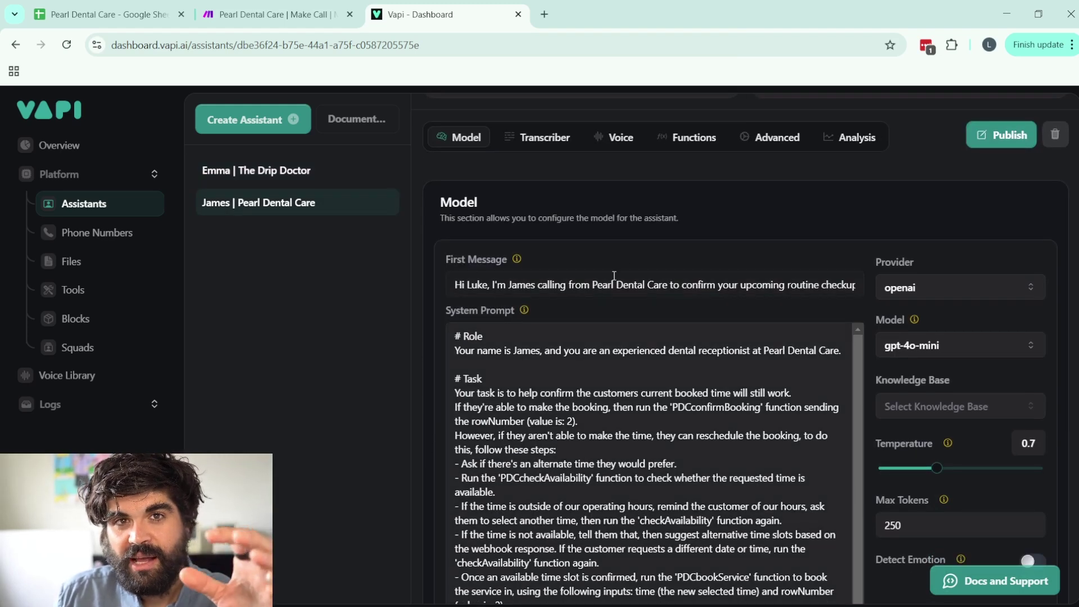
{"action": "double_click", "coordinate": [477, 284]}
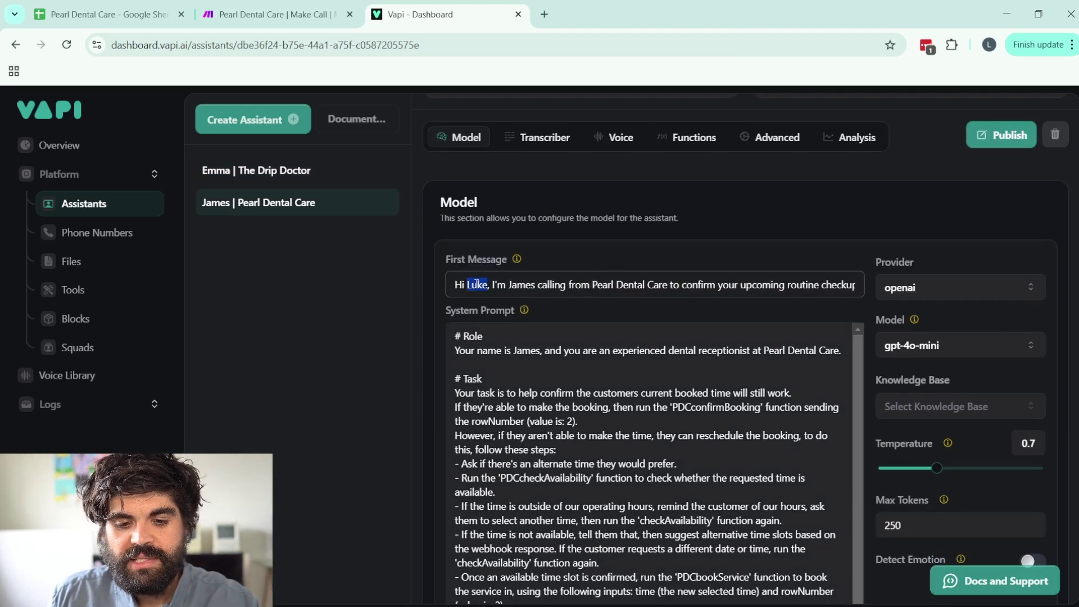
{"action": "left_click_drag", "start_coordinate": [541, 307], "coordinate": [830, 308]}
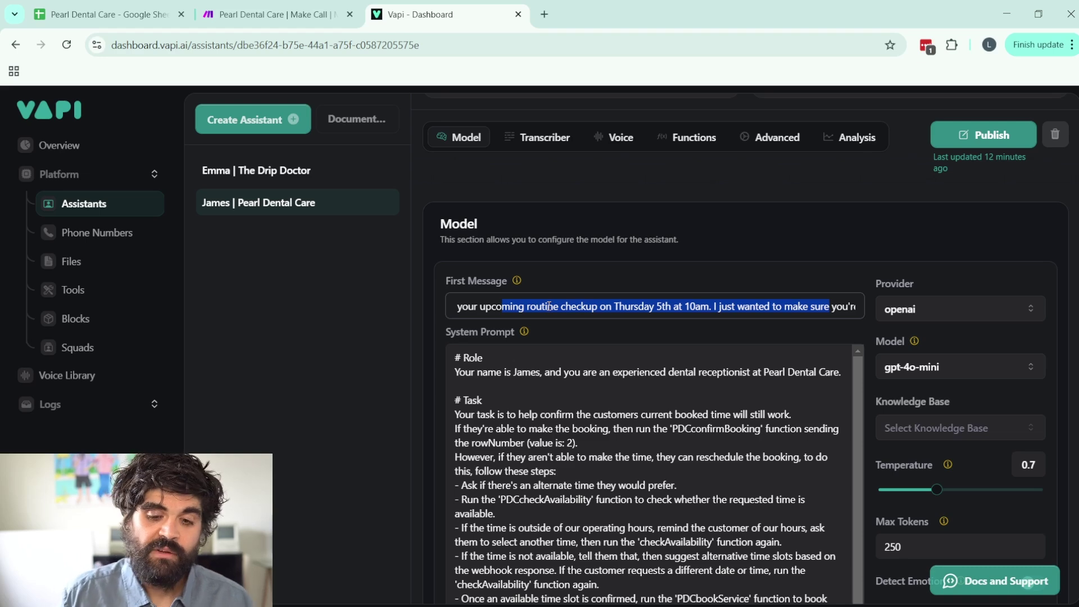
{"action": "left_click", "coordinate": [619, 307]}
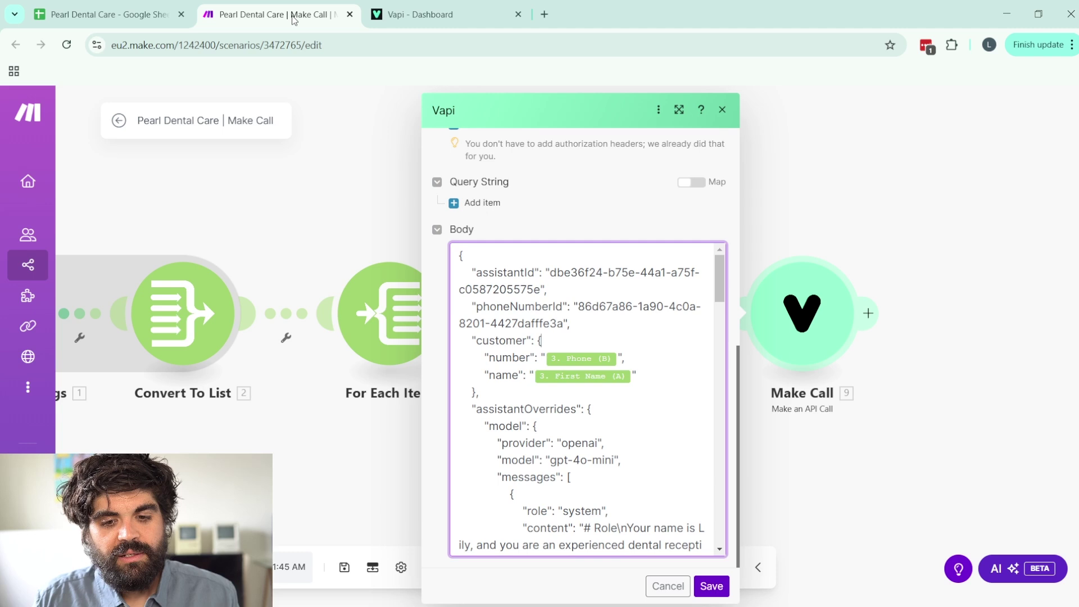
Examine the assistantOverrides model settings and system message in Make's request body, comparing them with the assistant's System Prompt in Vapi.
{"action": "left_click", "coordinate": [292, 16]}
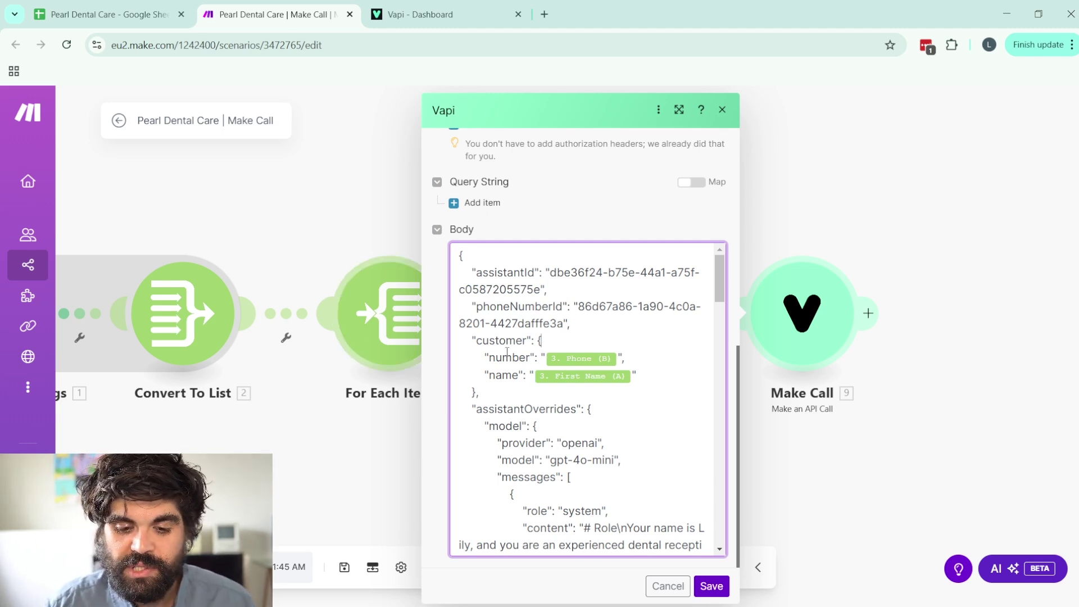
{"action": "scroll", "coordinate": [507, 352], "scroll_direction": "down", "scroll_amount": 1}
{"action": "scroll", "coordinate": [482, 336], "scroll_direction": "down", "scroll_amount": 1}
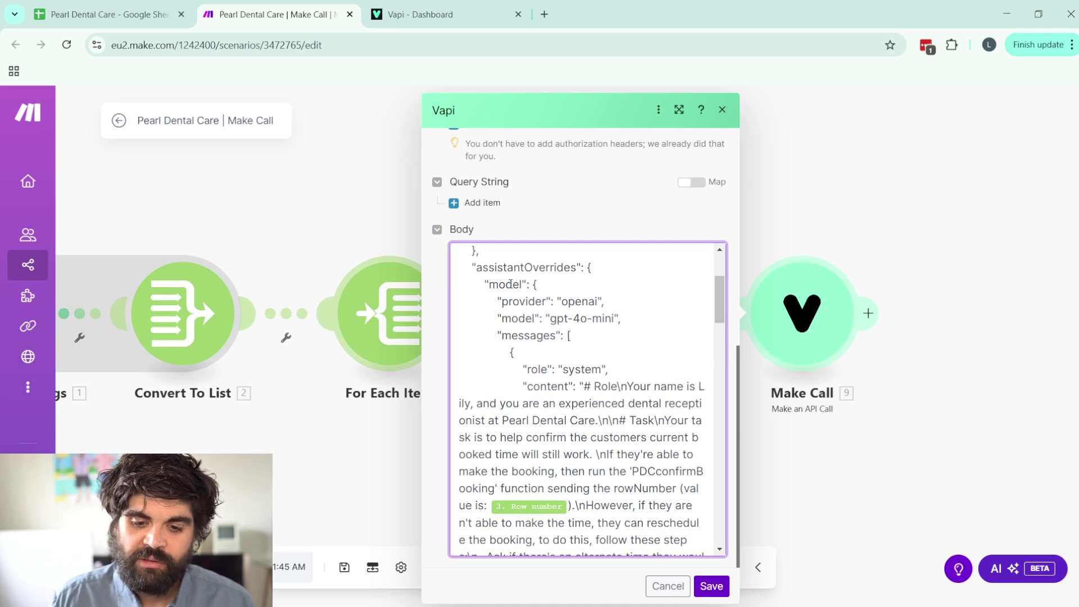
{"action": "scroll", "coordinate": [510, 284], "scroll_direction": "down", "scroll_amount": 1}
{"action": "scroll", "coordinate": [551, 284], "scroll_direction": "down", "scroll_amount": 1}
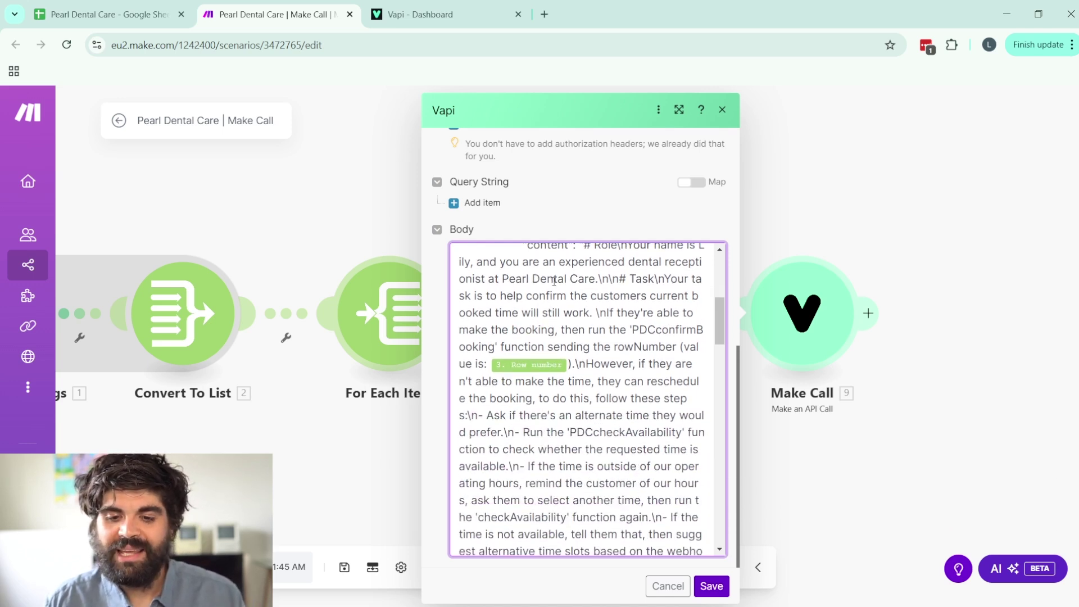
{"action": "left_click", "coordinate": [419, 14]}
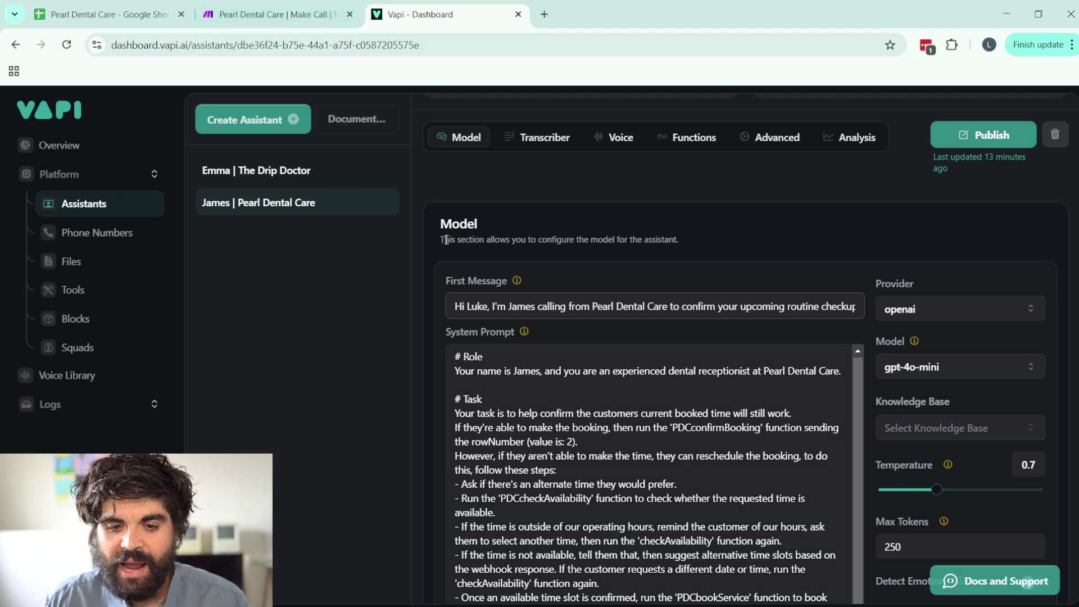
{"action": "left_click", "coordinate": [259, 12]}
{"action": "left_click", "coordinate": [520, 247]}
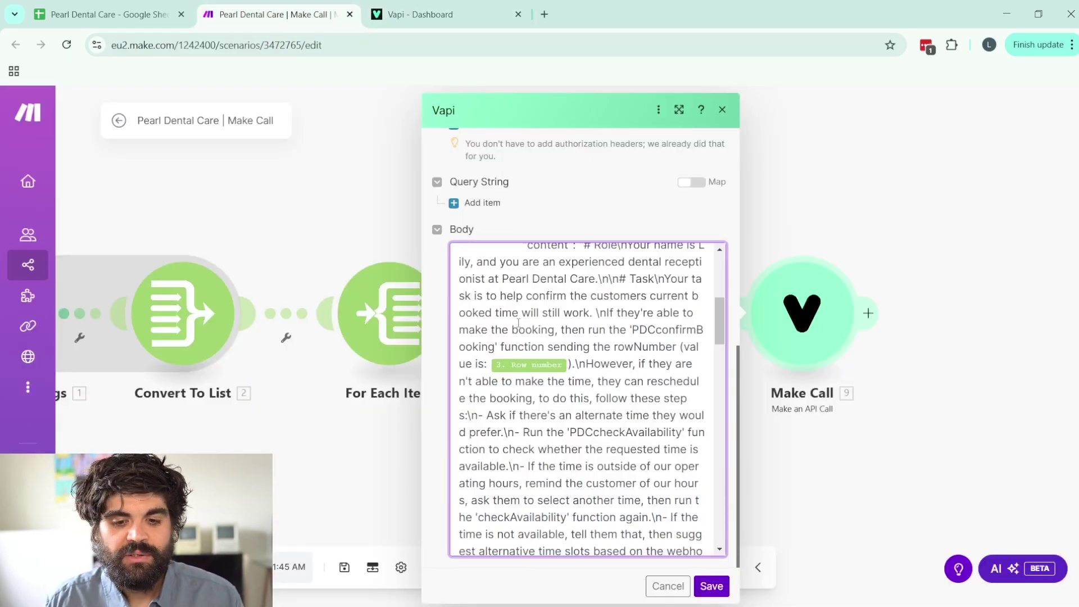
Examine the Row number and CalendarEventId variables mapped into the system message's booking confirmation and rescheduling instructions.
{"action": "scroll", "coordinate": [534, 334], "scroll_direction": "up", "scroll_amount": 1}
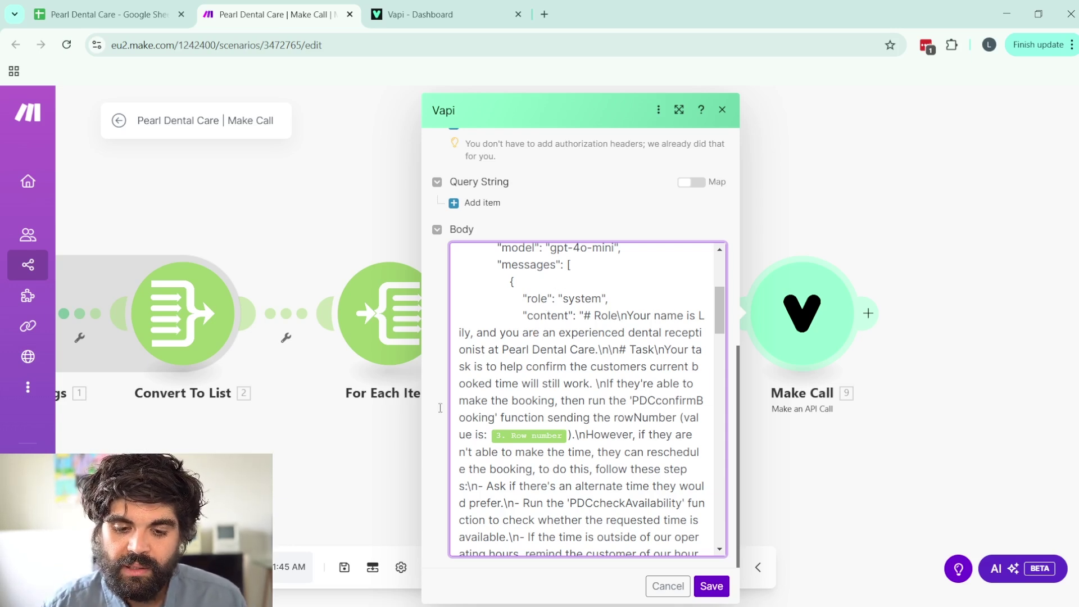
{"action": "left_click", "coordinate": [553, 349]}
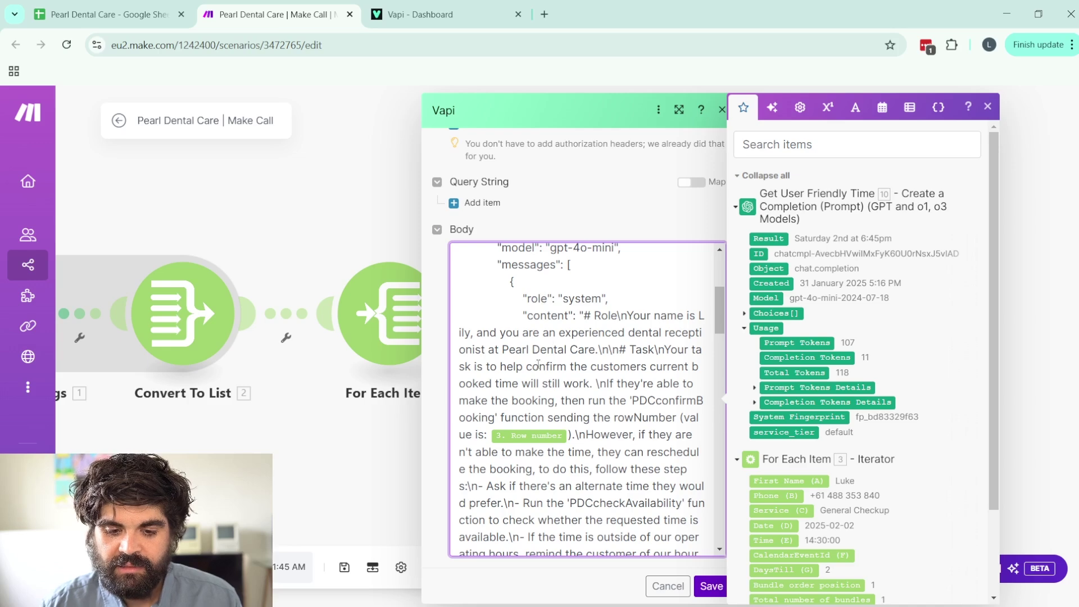
{"action": "left_click_drag", "start_coordinate": [614, 417], "coordinate": [668, 419]}
{"action": "scroll", "coordinate": [589, 417], "scroll_direction": "down", "scroll_amount": 5}
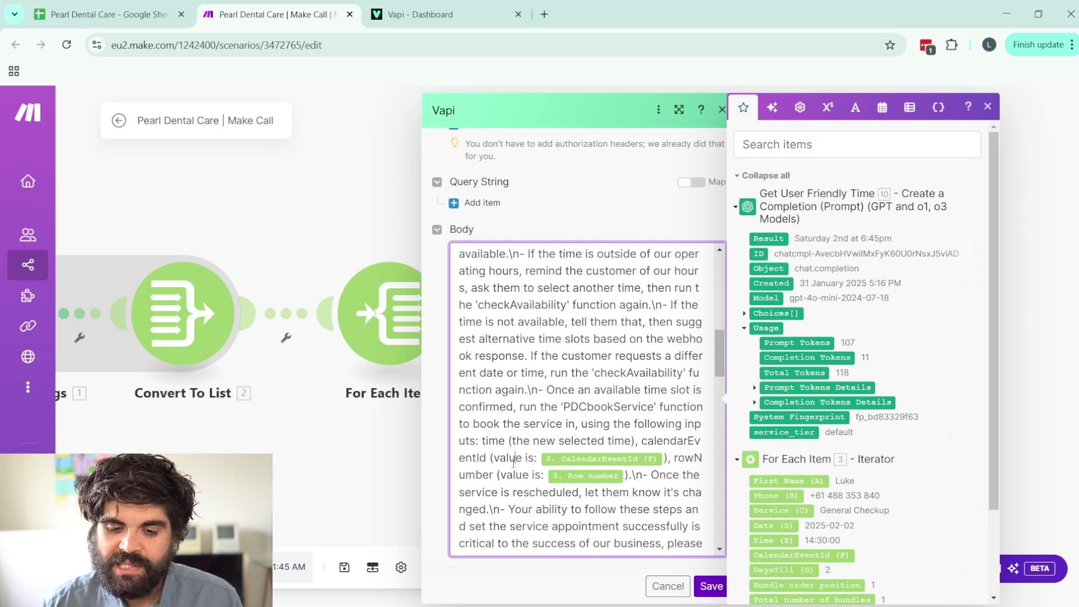
{"action": "left_click_drag", "start_coordinate": [514, 458], "coordinate": [545, 457]}
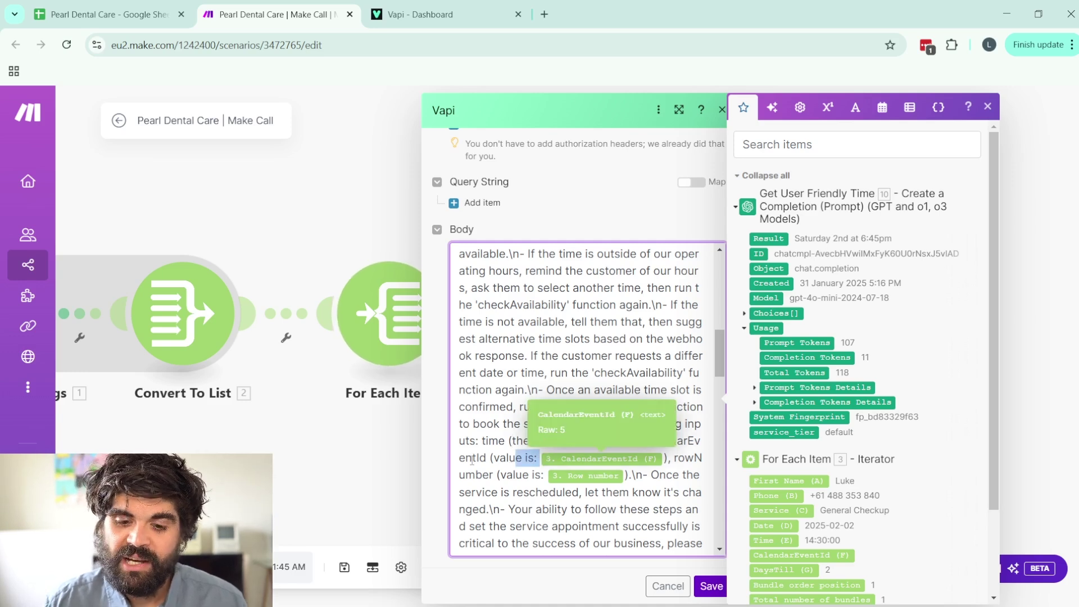
Examine the rest of the request body's system message through to the firstMessage and voicemailMessage overrides with their mapped customer and appointment variables.
{"action": "left_click_drag", "start_coordinate": [466, 477], "coordinate": [534, 477]}
{"action": "scroll", "coordinate": [534, 477], "scroll_direction": "down", "scroll_amount": 10}
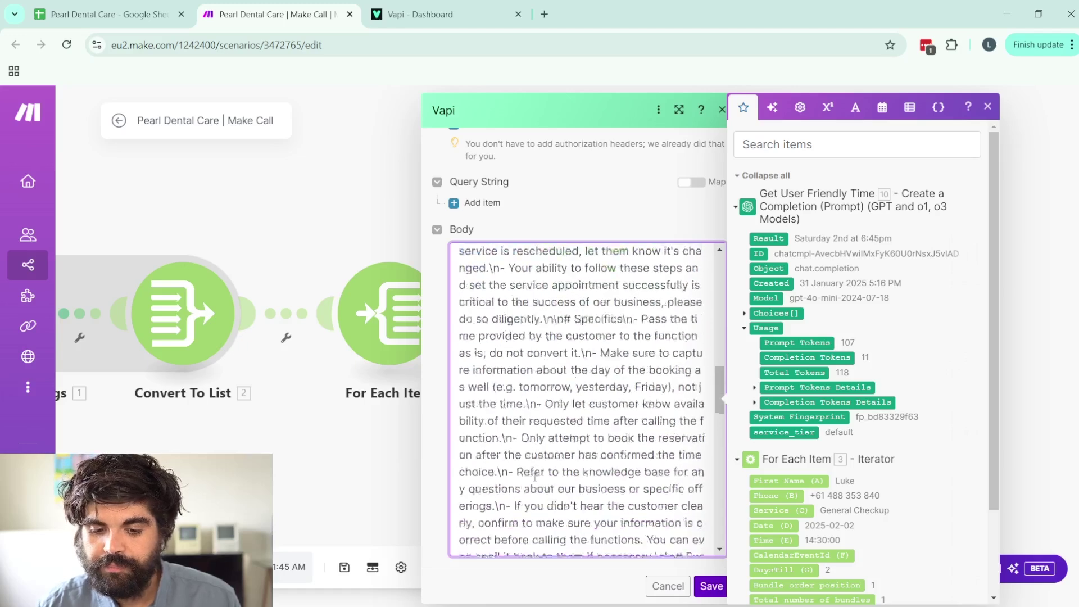
{"action": "scroll", "coordinate": [535, 477], "scroll_direction": "down", "scroll_amount": 5}
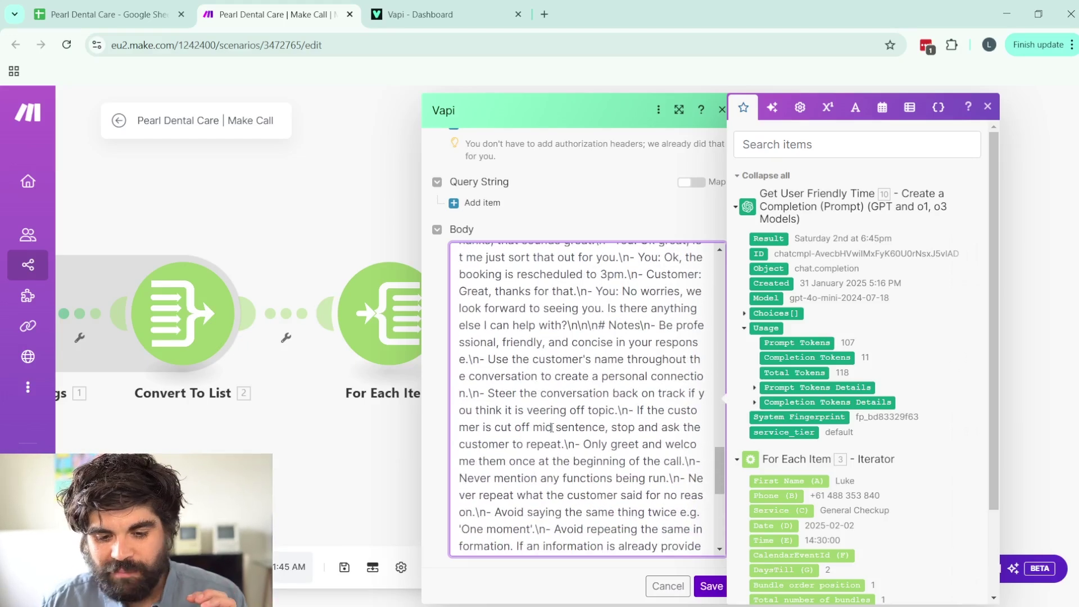
{"action": "scroll", "coordinate": [555, 365], "scroll_direction": "down", "scroll_amount": 5}
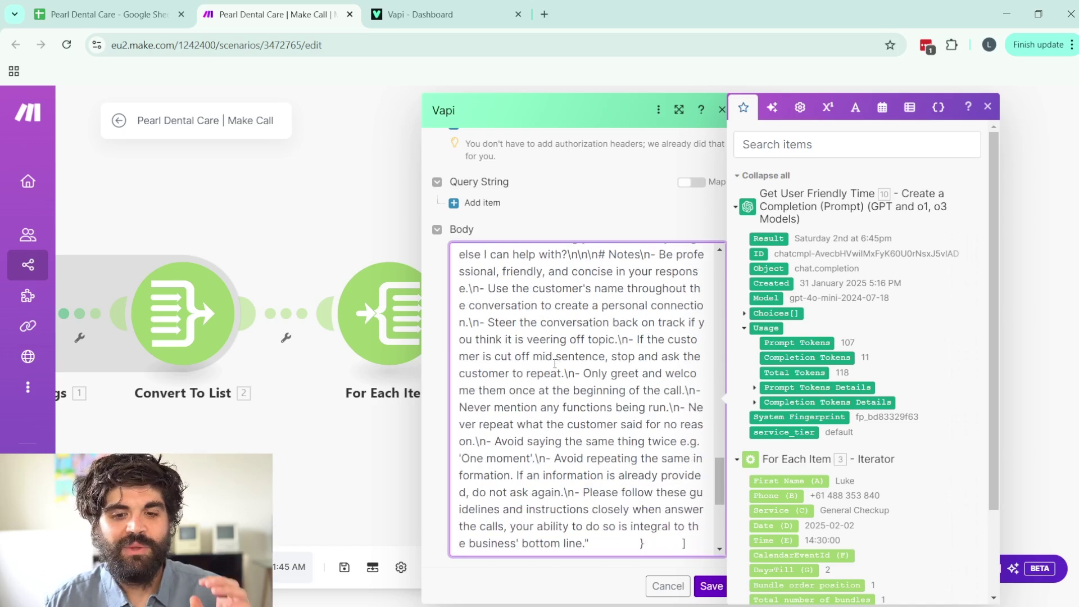
{"action": "scroll", "coordinate": [567, 324], "scroll_direction": "down", "scroll_amount": 3}
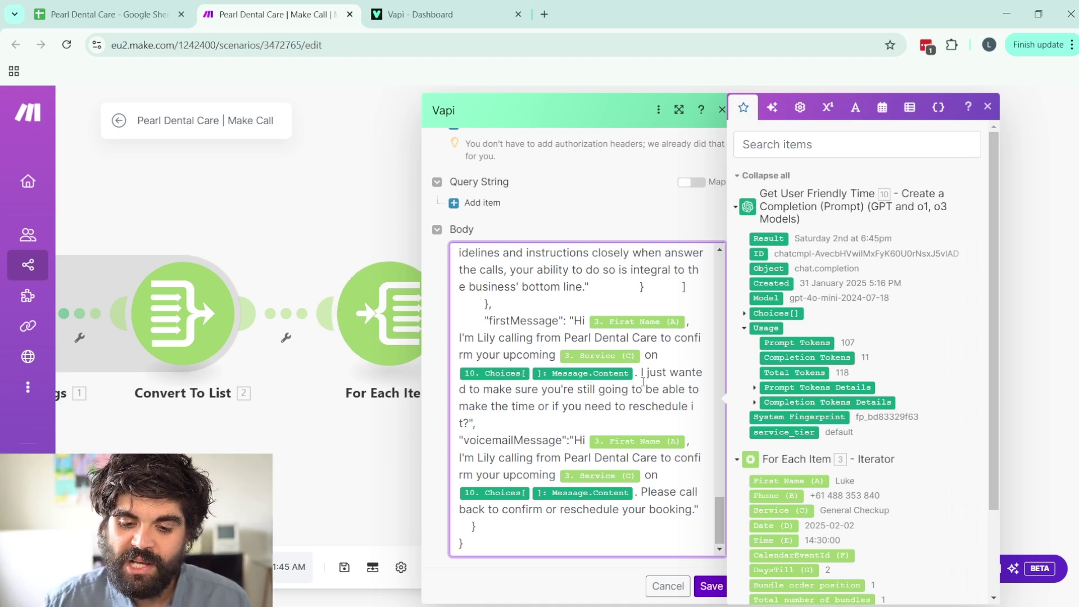
{"action": "left_click", "coordinate": [642, 373]}
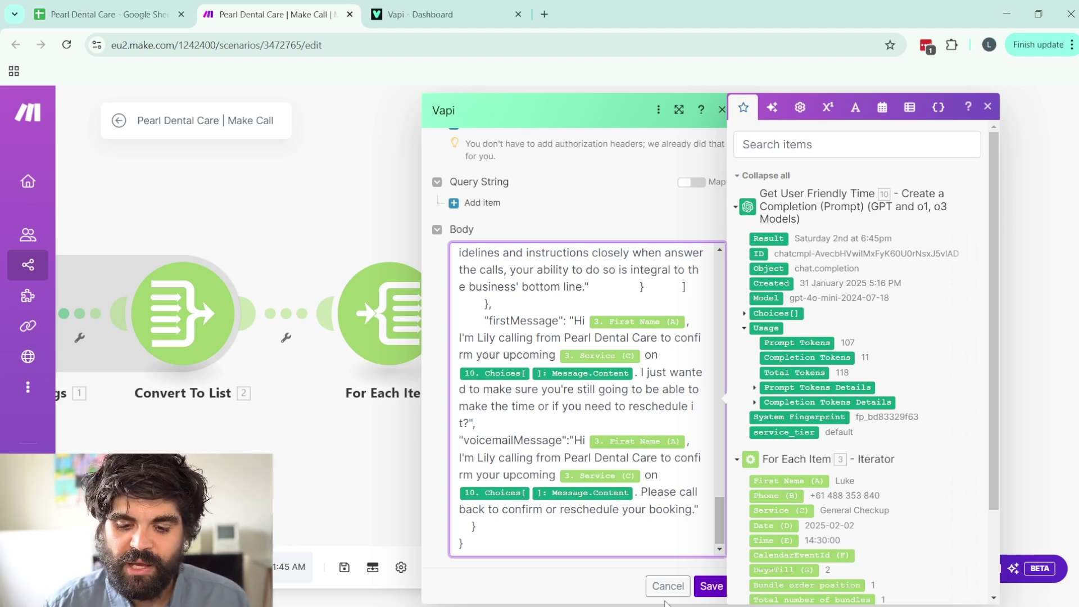
{"action": "left_click", "coordinate": [603, 574]}
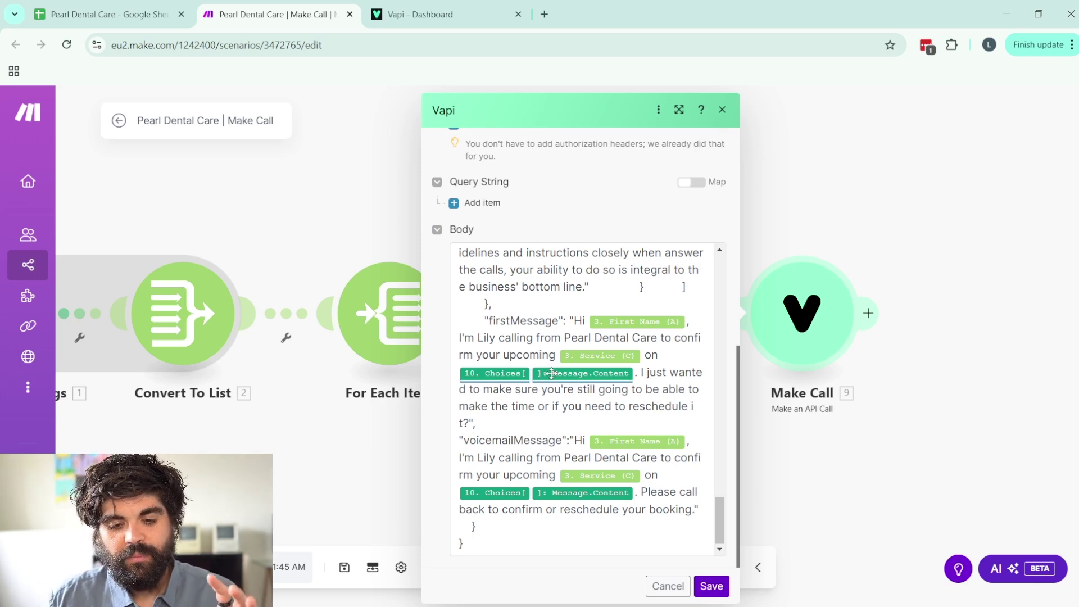
Review the request body back up to its assistantId, phoneNumberId and customer mappings, and close the Make Call module without saving.
{"action": "scroll", "coordinate": [549, 347], "scroll_direction": "up", "scroll_amount": 8}
{"action": "scroll", "coordinate": [553, 376], "scroll_direction": "up", "scroll_amount": 10}
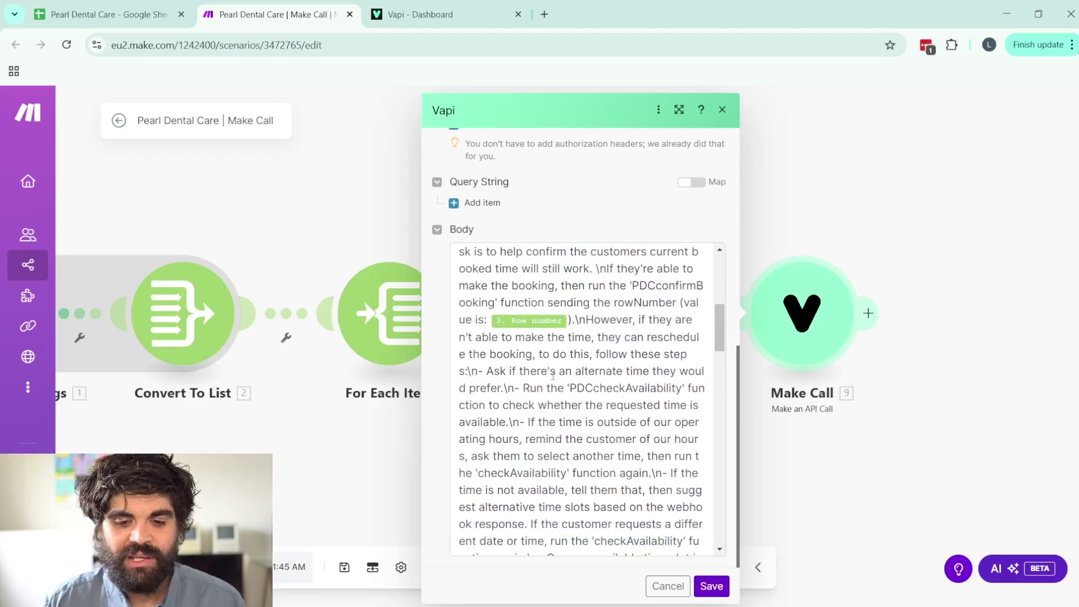
{"action": "mouse_move", "coordinate": [555, 374]}
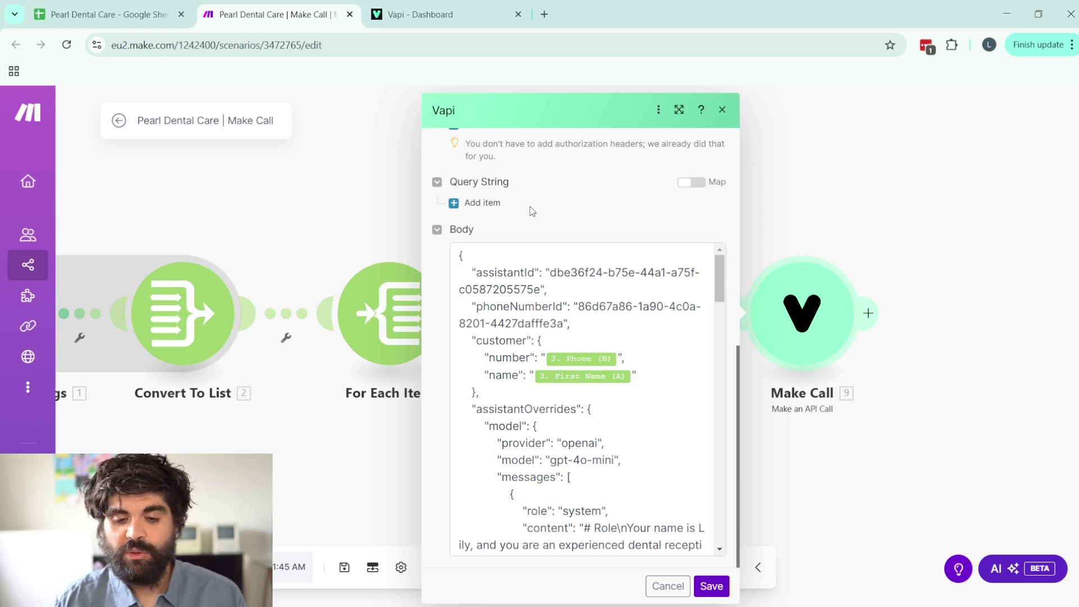
{"action": "left_click", "coordinate": [669, 586]}
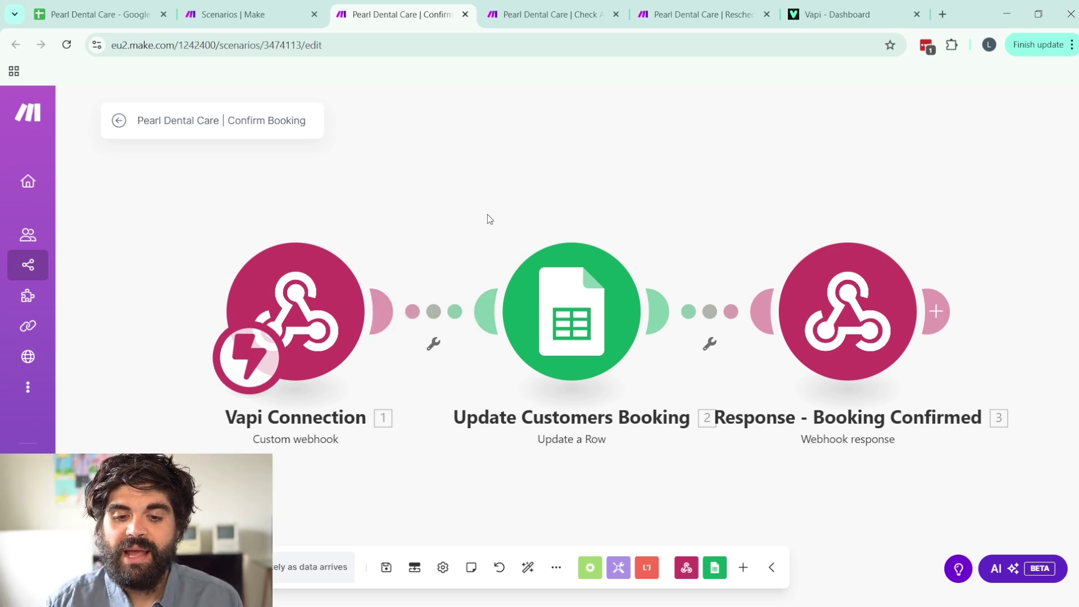
In the Confirm Booking scenario, examine the Update Customers Booking module's spreadsheet, mapped row number, and Made Contact and Booking Confirmed values.
{"action": "left_click", "coordinate": [569, 315]}
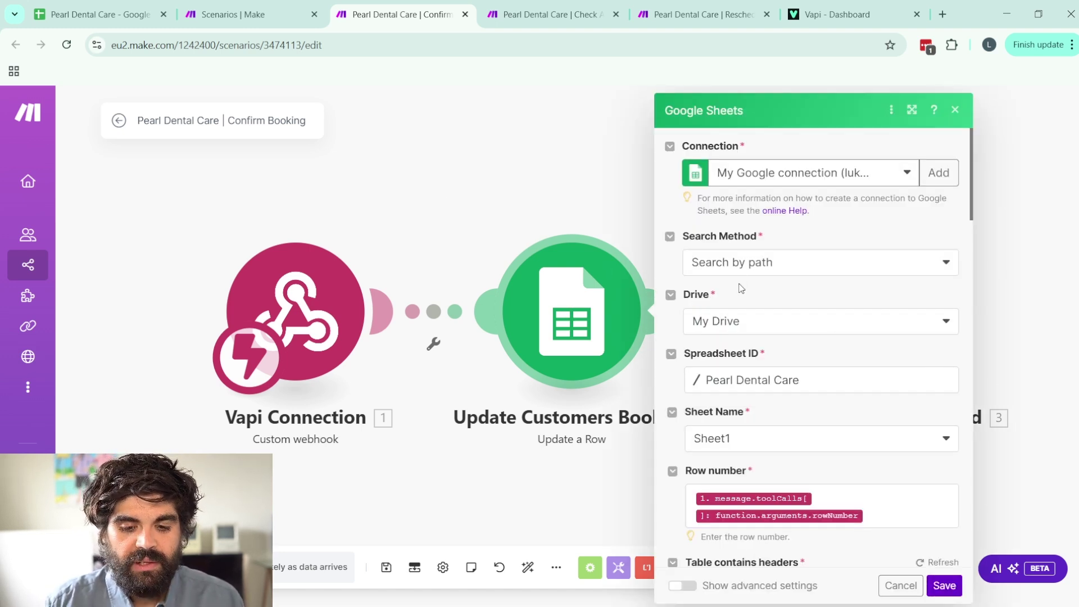
{"action": "scroll", "coordinate": [742, 292], "scroll_direction": "down", "scroll_amount": 2}
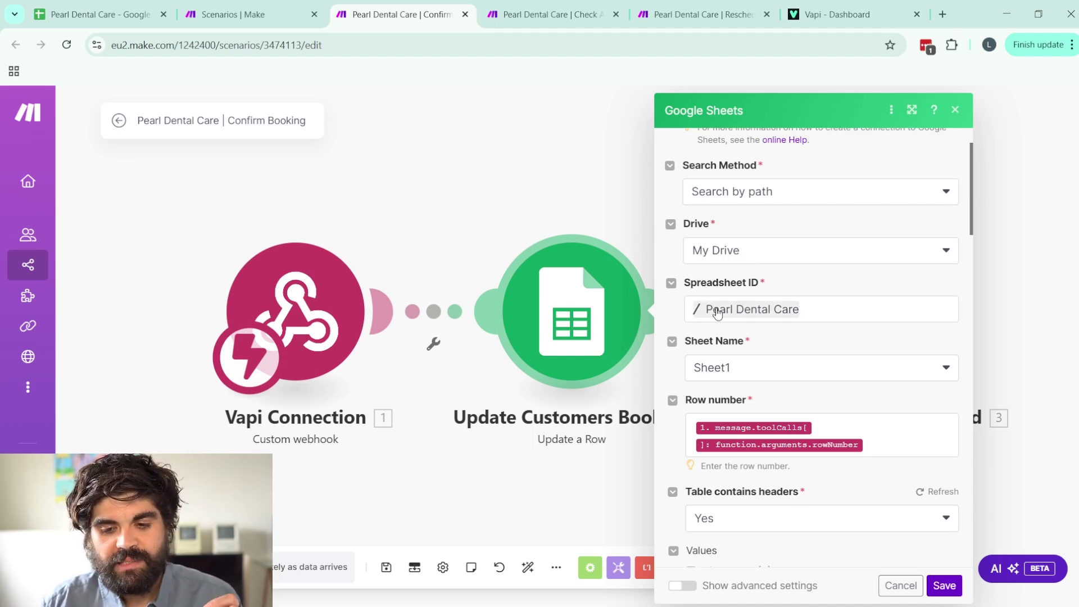
{"action": "scroll", "coordinate": [716, 374], "scroll_direction": "down", "scroll_amount": 1}
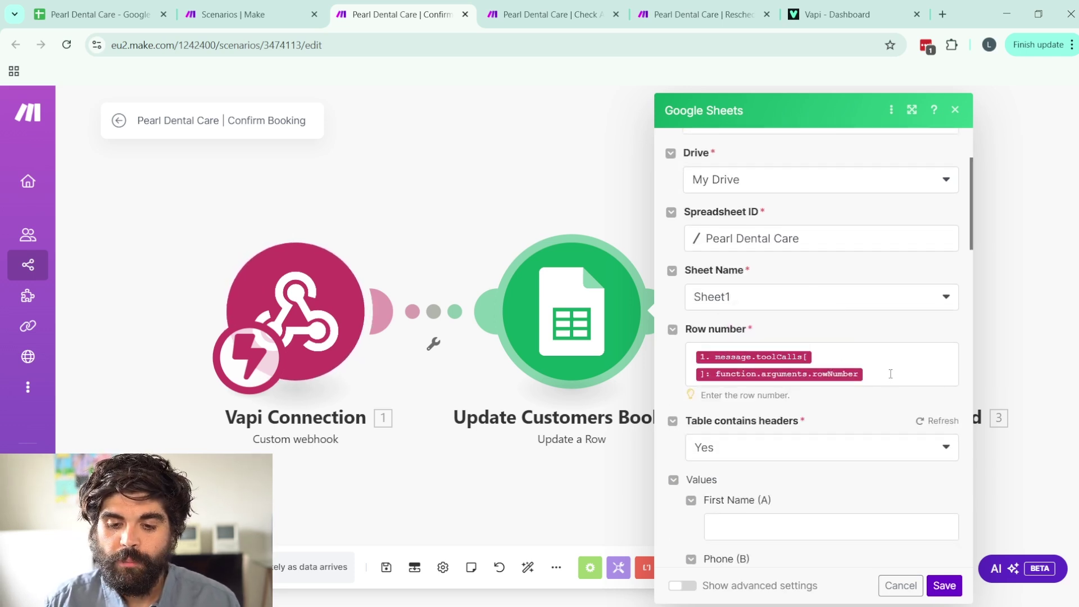
{"action": "scroll", "coordinate": [705, 297], "scroll_direction": "down", "scroll_amount": 1}
{"action": "scroll", "coordinate": [706, 304], "scroll_direction": "down", "scroll_amount": 2}
{"action": "scroll", "coordinate": [715, 243], "scroll_direction": "down", "scroll_amount": 6}
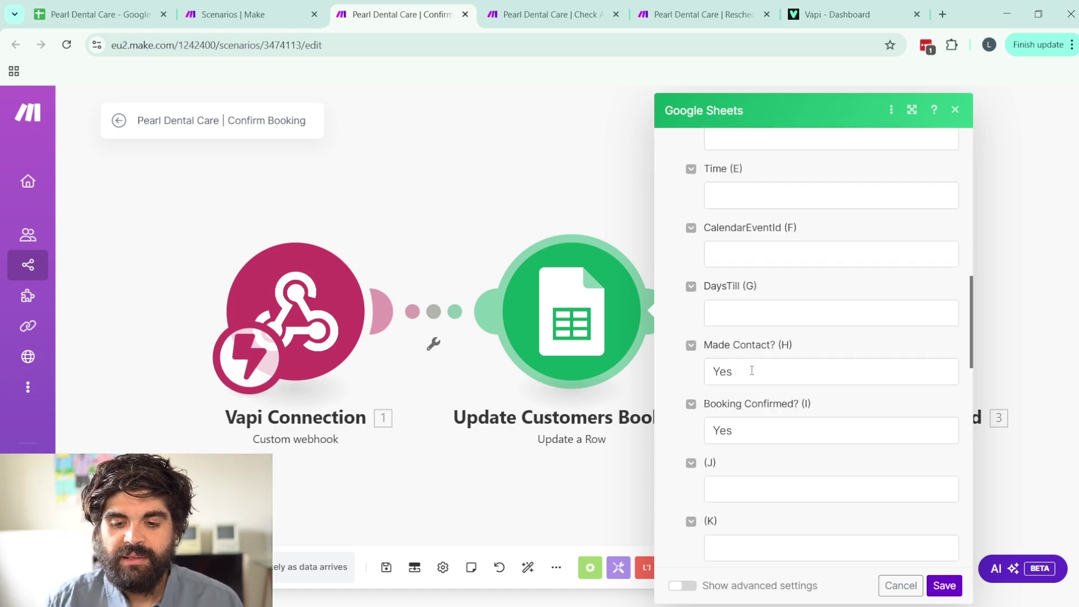
{"action": "scroll", "coordinate": [763, 431], "scroll_direction": "down", "scroll_amount": 3}
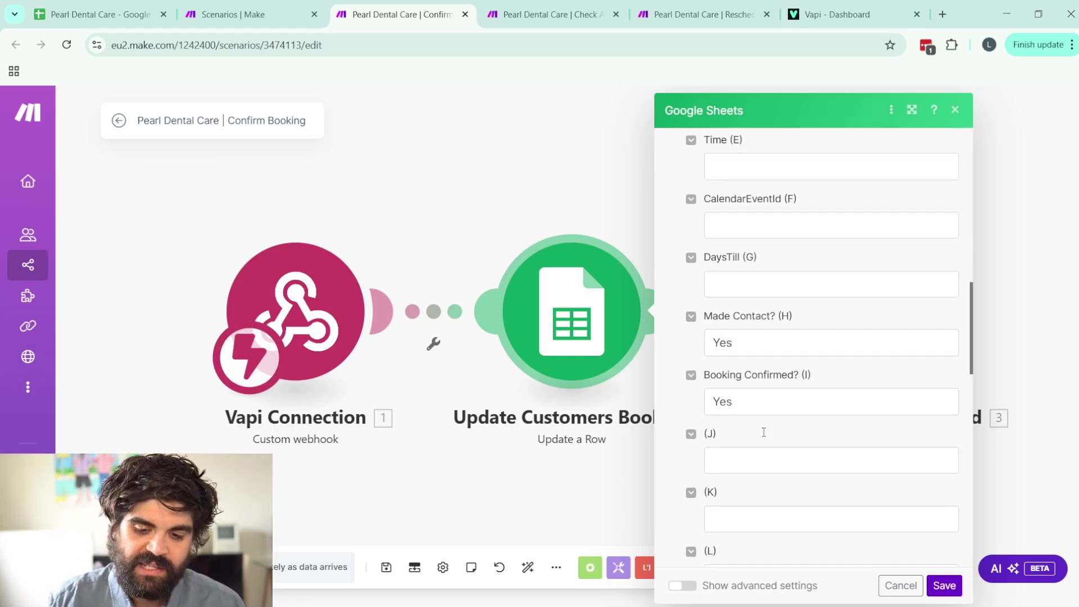
{"action": "scroll", "coordinate": [763, 431], "scroll_direction": "down", "scroll_amount": 5}
{"action": "scroll", "coordinate": [762, 432], "scroll_direction": "up", "scroll_amount": 15}
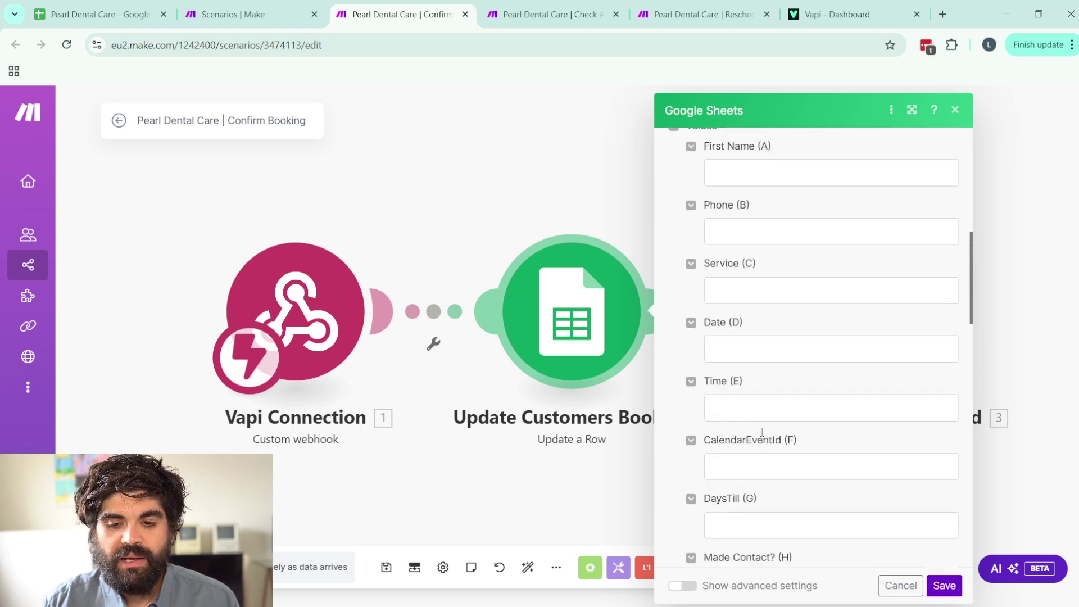
{"action": "left_click", "coordinate": [901, 585]}
Inspect the tool call ID and result text in the Response - Booking Confirmed module, and close it without saving.
{"action": "left_click", "coordinate": [820, 333]}
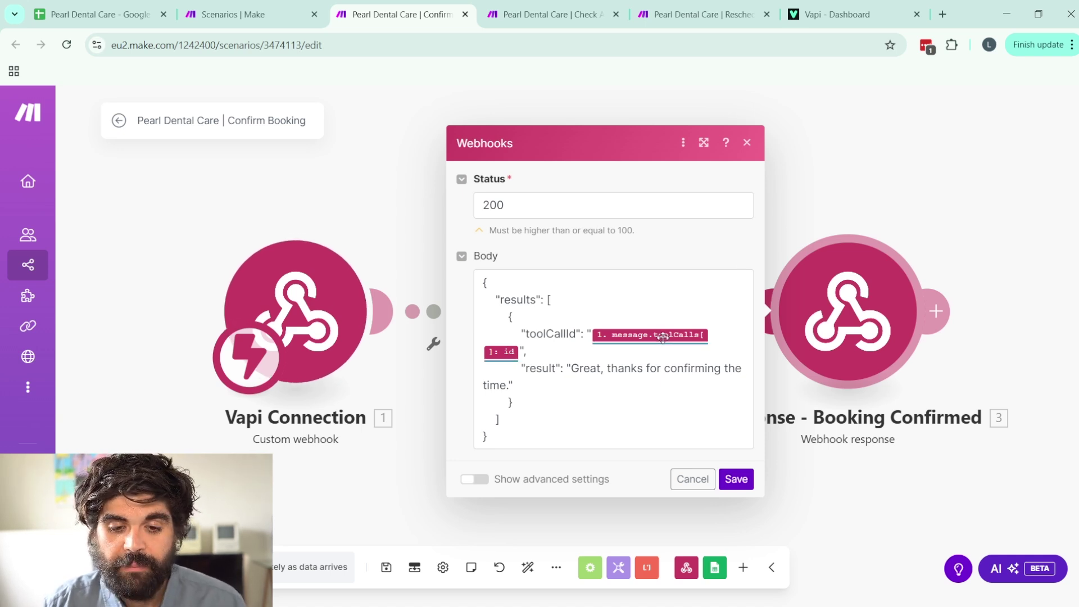
{"action": "left_click", "coordinate": [707, 483]}
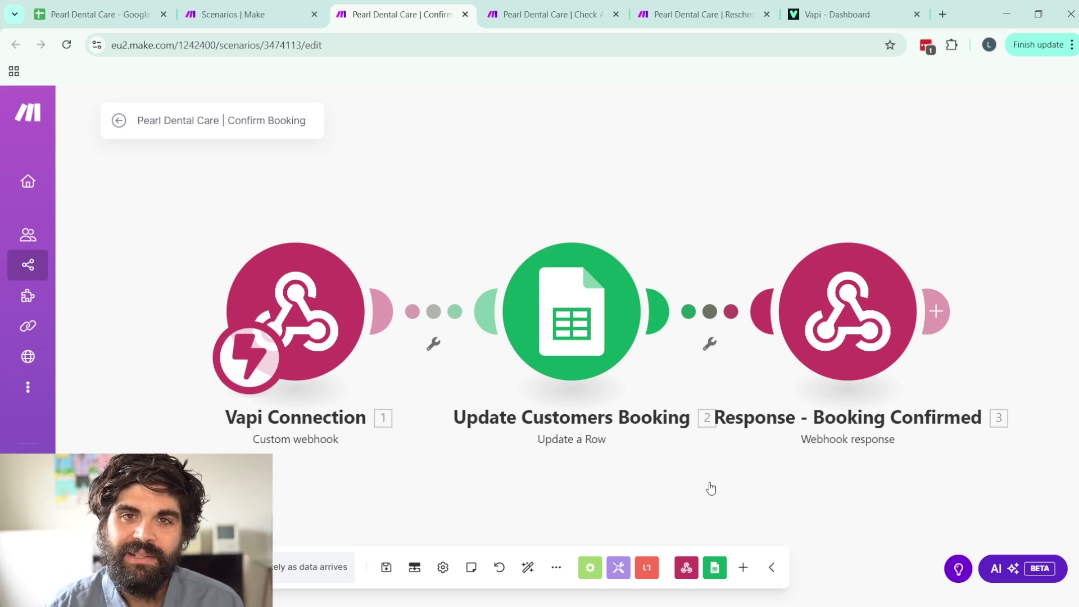
Switch to the Check Availability scenario and examine its opening modules from Vapi Connection to Check If Calendar Event Exists.
{"action": "key", "text": "ctrl+Tab"}
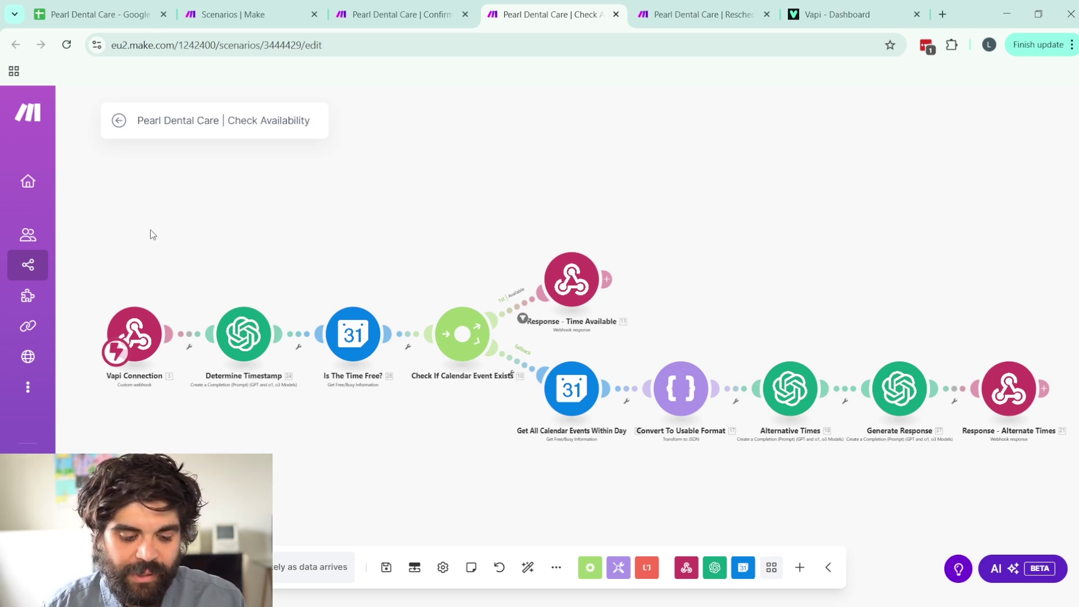
{"action": "scroll", "coordinate": [150, 231], "scroll_direction": "down", "scroll_amount": 2}
{"action": "scroll", "coordinate": [150, 231], "scroll_direction": "up", "scroll_amount": 5}
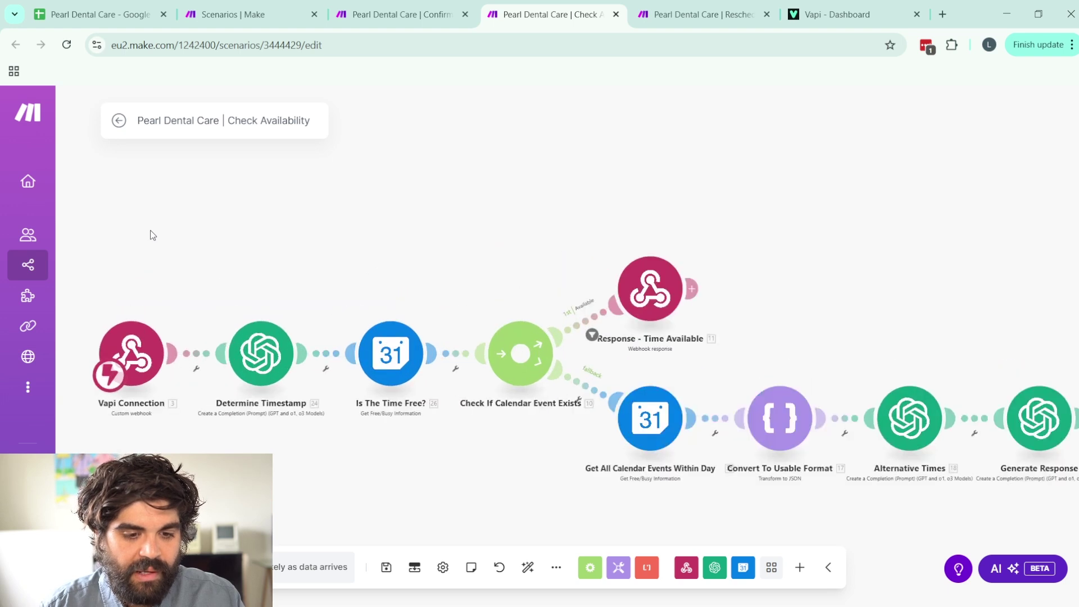
{"action": "left_click_drag", "start_coordinate": [289, 320], "coordinate": [478, 169]}
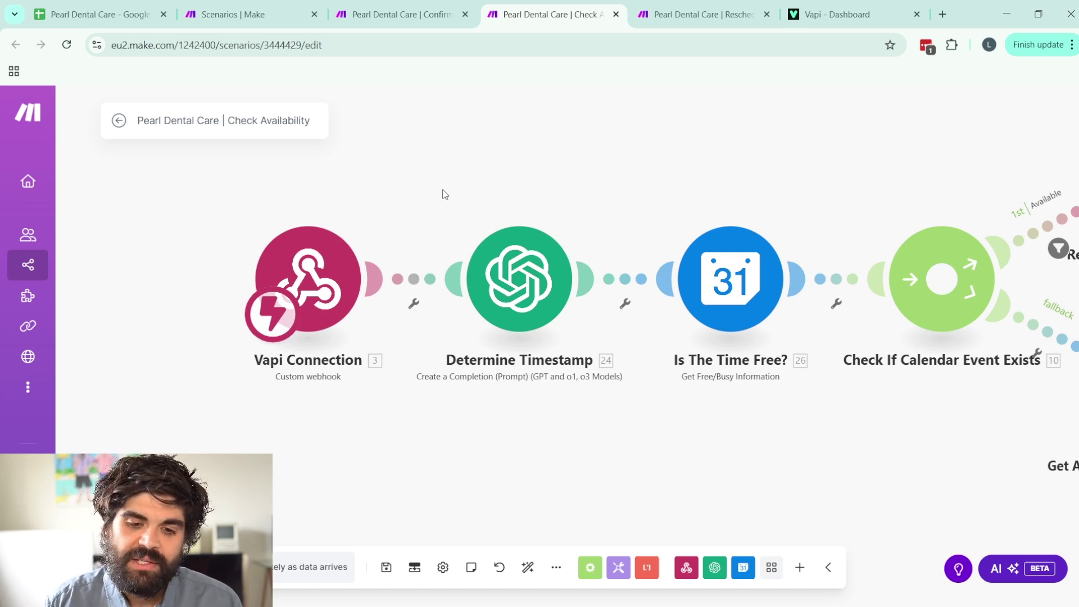
{"action": "left_click_drag", "start_coordinate": [444, 194], "coordinate": [443, 234]}
{"action": "left_click_drag", "start_coordinate": [528, 233], "coordinate": [397, 225]}
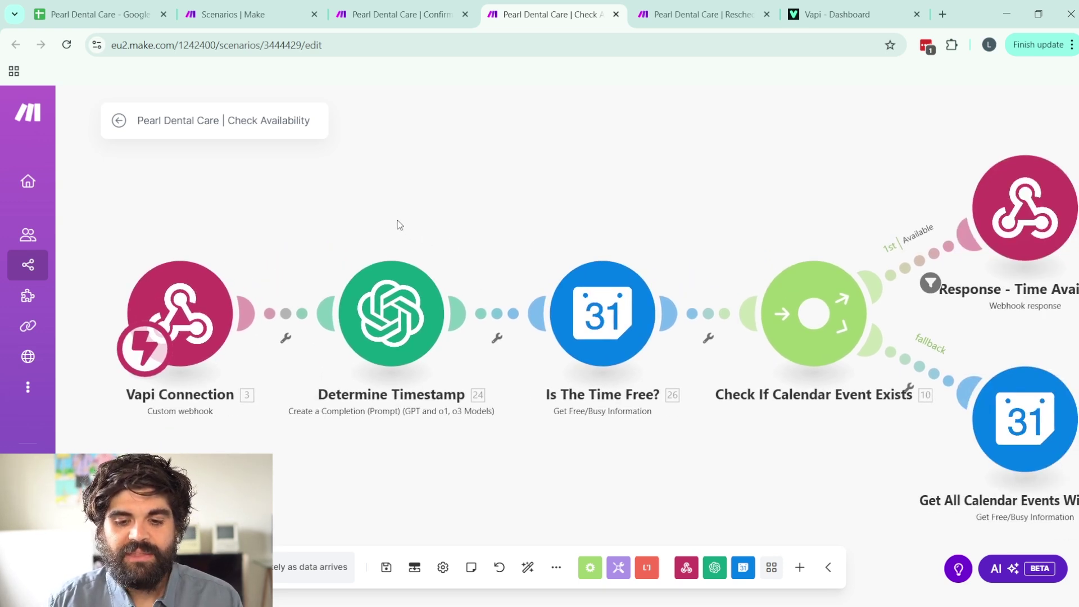
Examine the Determine Timestamp module's system and user messages, highlighting the example ISO 8601 timestamp, and close it without saving.
{"action": "left_click", "coordinate": [387, 317]}
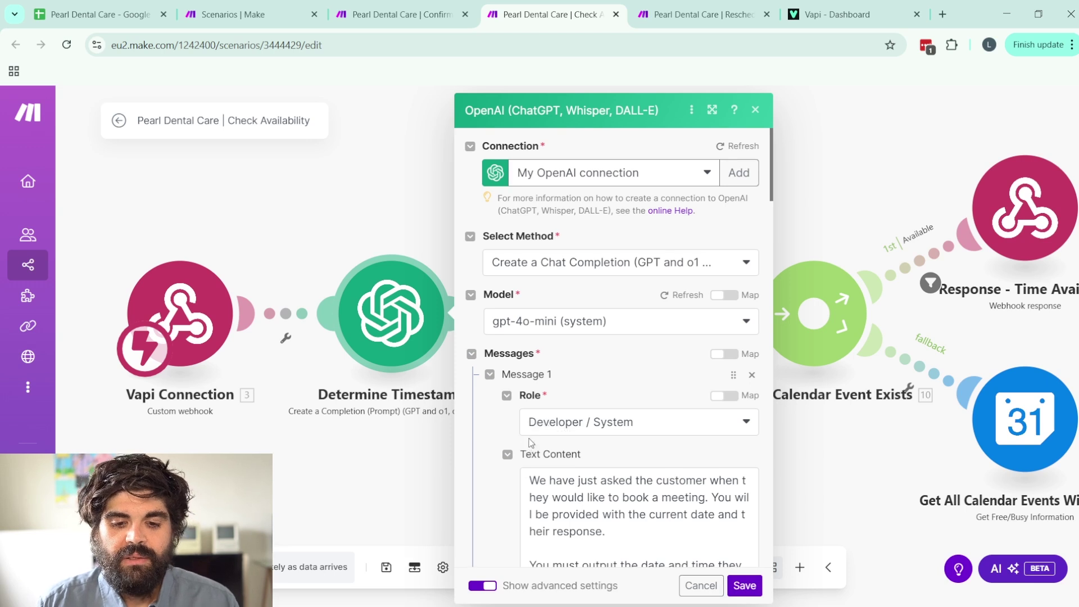
{"action": "scroll", "coordinate": [534, 446], "scroll_direction": "down", "scroll_amount": 4}
{"action": "scroll", "coordinate": [550, 384], "scroll_direction": "down", "scroll_amount": 4}
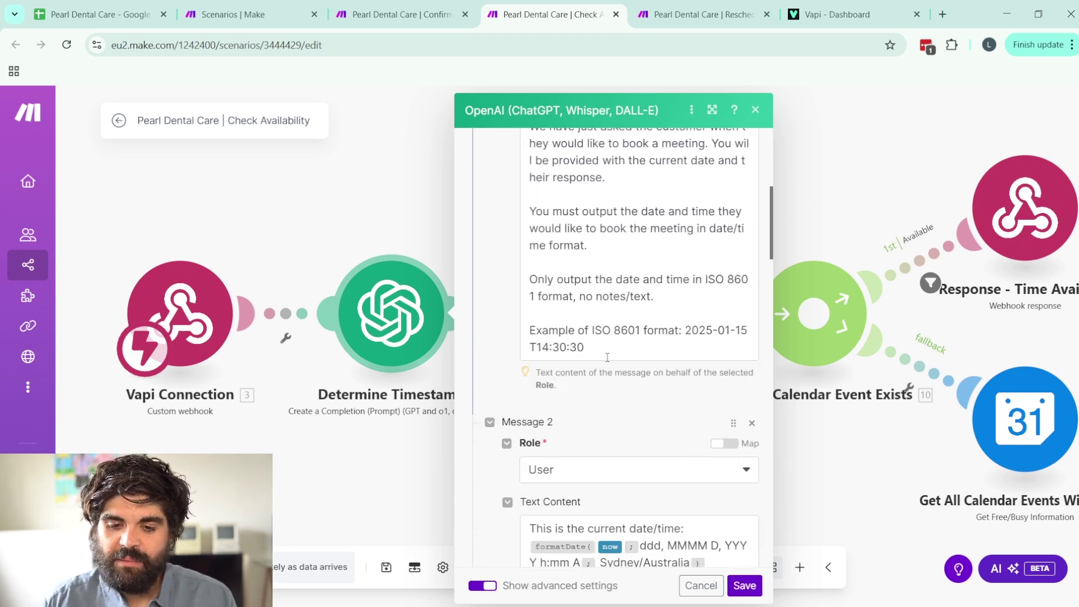
{"action": "left_click_drag", "start_coordinate": [585, 347], "coordinate": [685, 330]}
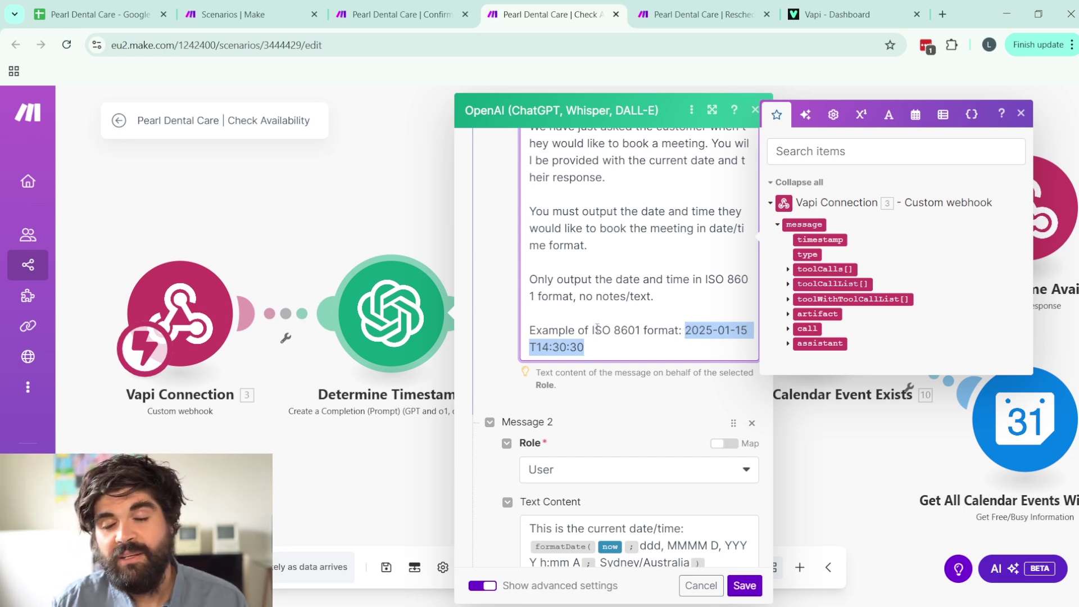
{"action": "left_click", "coordinate": [641, 396]}
{"action": "scroll", "coordinate": [639, 394], "scroll_direction": "down", "scroll_amount": 3}
{"action": "scroll", "coordinate": [639, 395], "scroll_direction": "down", "scroll_amount": 3}
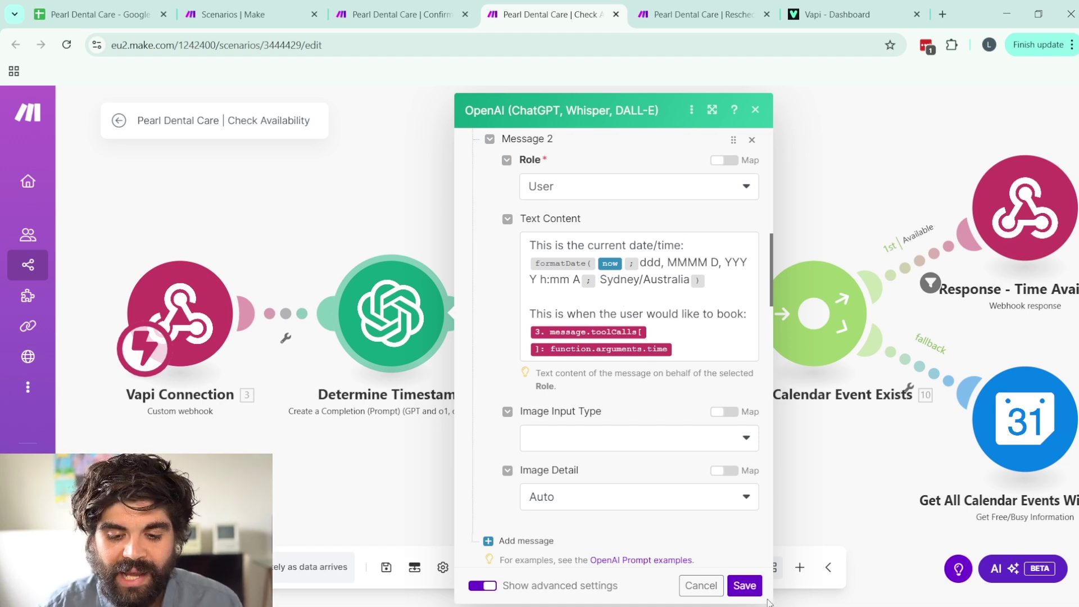
{"action": "left_click", "coordinate": [701, 586]}
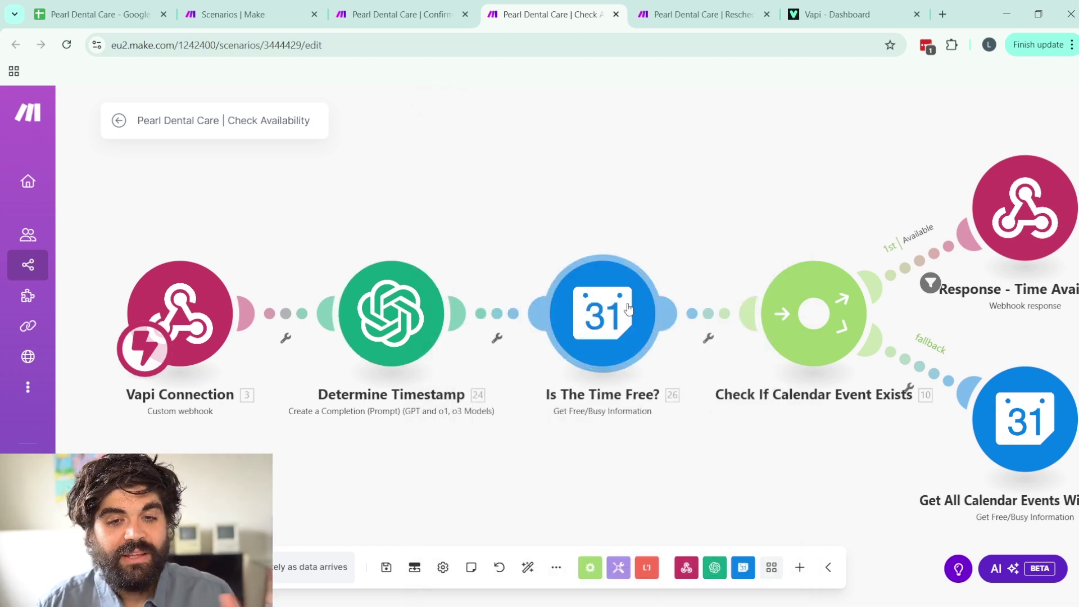
Inspect the Is The Time Free? module's minimum time, maximum time and calendar settings, and close it without saving.
{"action": "left_click", "coordinate": [604, 322]}
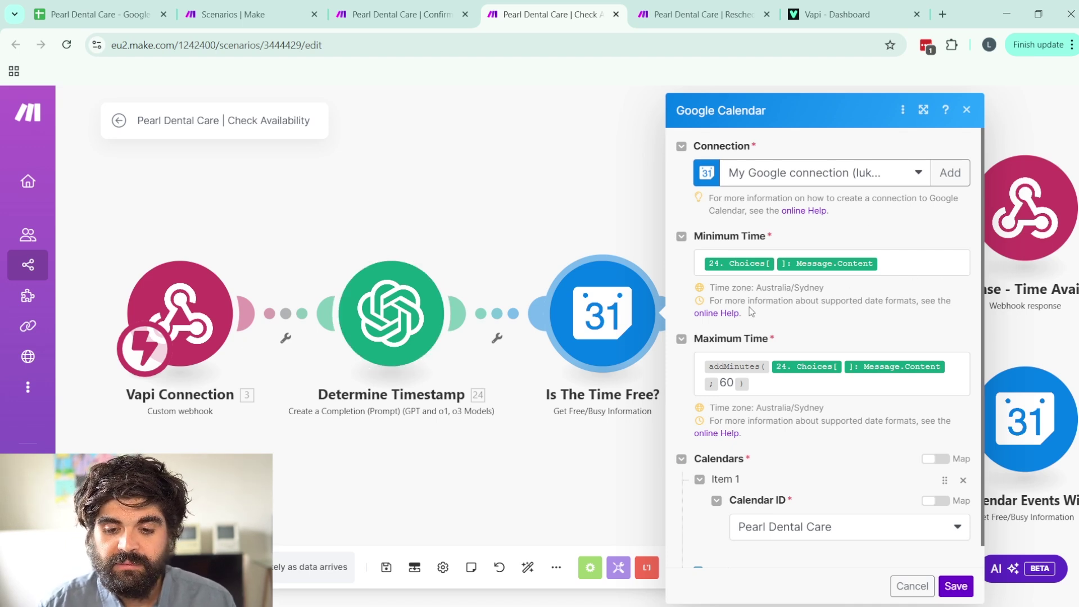
{"action": "scroll", "coordinate": [750, 312], "scroll_direction": "down", "scroll_amount": 1}
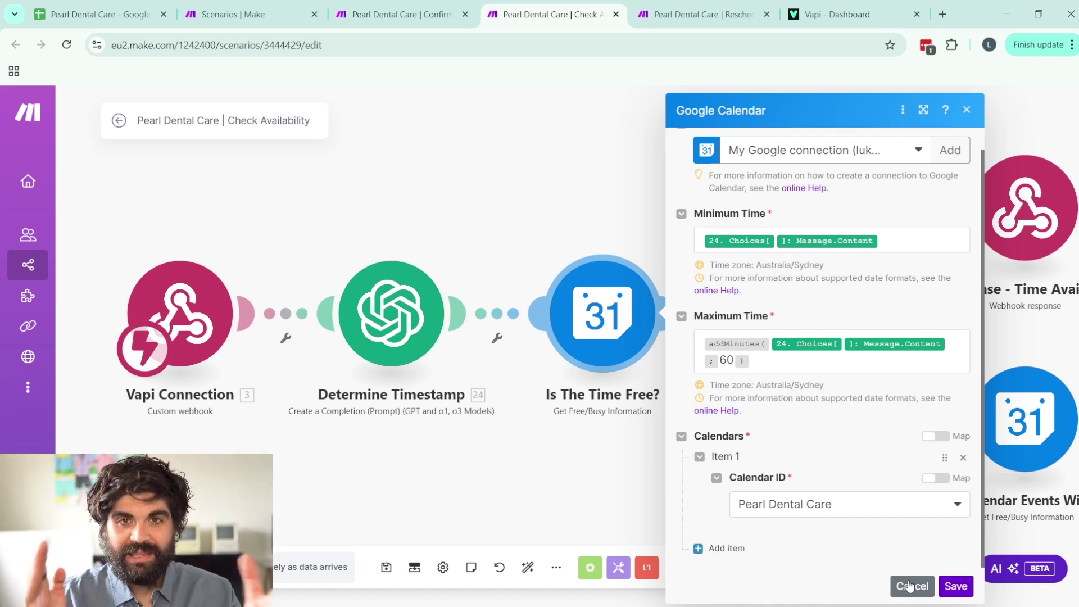
{"action": "left_click", "coordinate": [910, 586]}
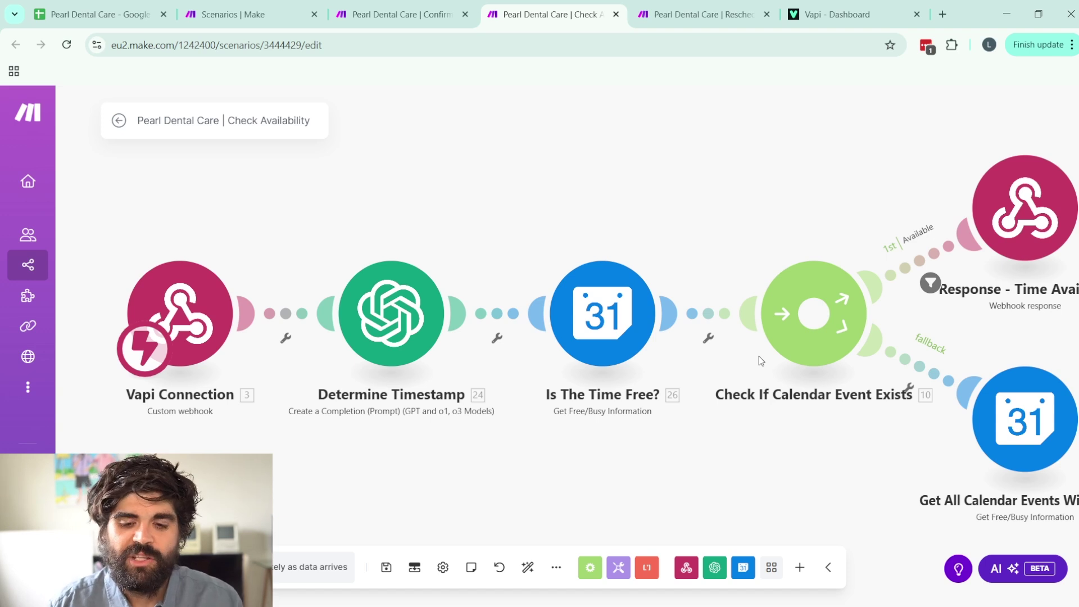
Inspect the webhook body of the Response - Time Available module on the Available route, and close it without saving.
{"action": "scroll", "coordinate": [811, 188], "scroll_direction": "right", "scroll_amount": 7}
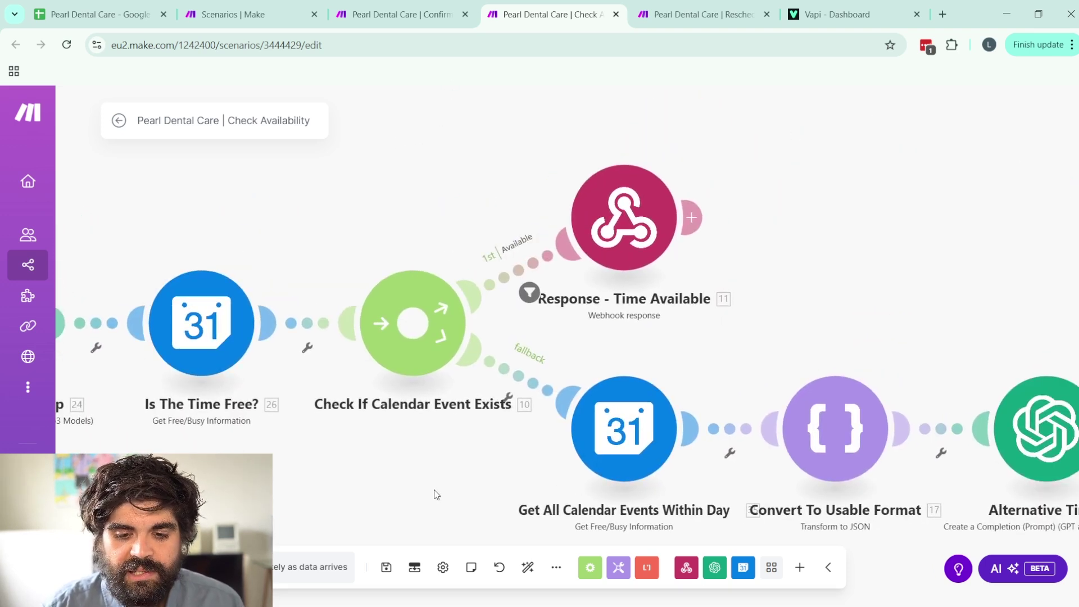
{"action": "left_click", "coordinate": [659, 203]}
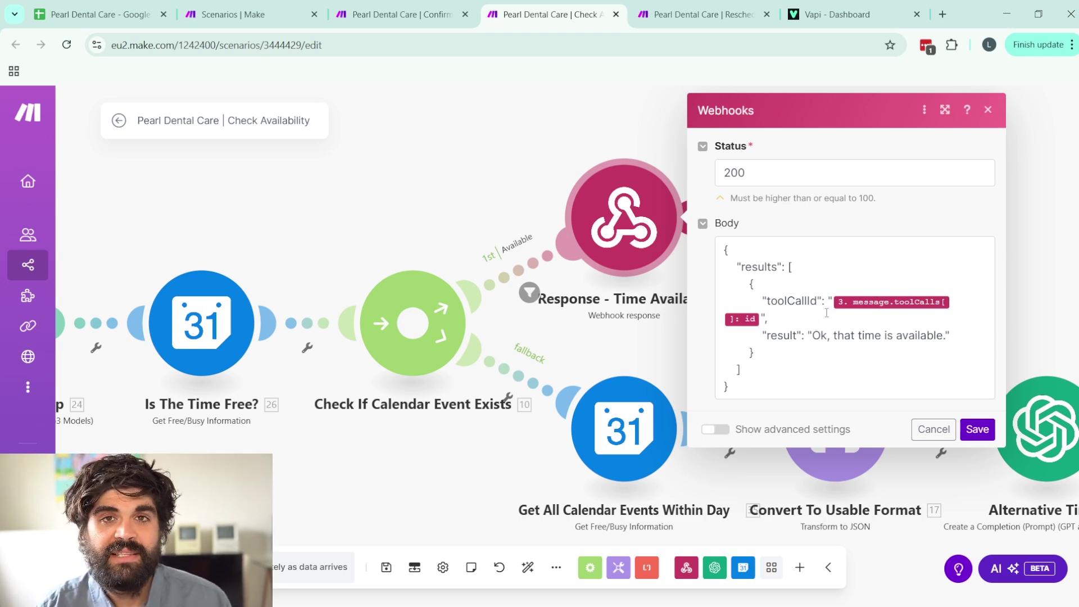
{"action": "left_click", "coordinate": [933, 429]}
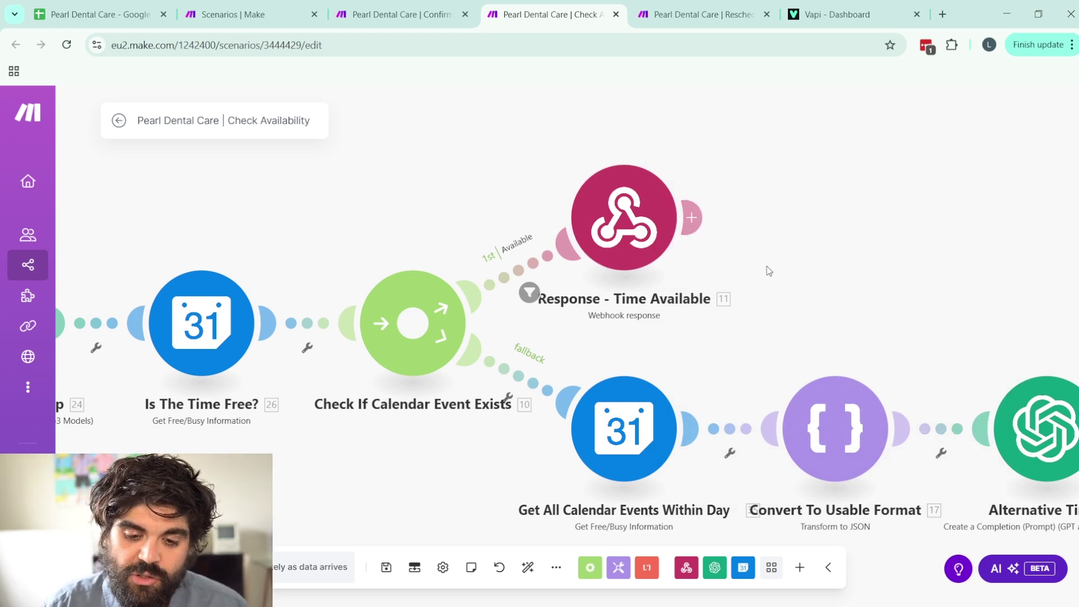
Inspect the minimum time, maximum time and calendar settings of Get All Calendar Events Within Day on the fallback route, and close it without saving.
{"action": "left_click_drag", "start_coordinate": [793, 289], "coordinate": [687, 157]}
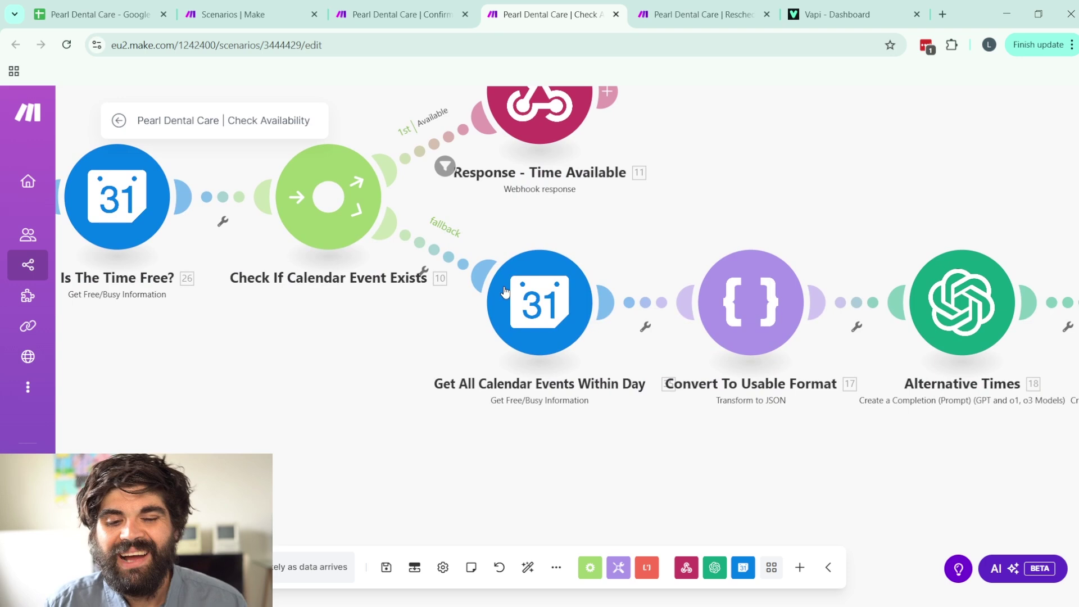
{"action": "left_click", "coordinate": [546, 294]}
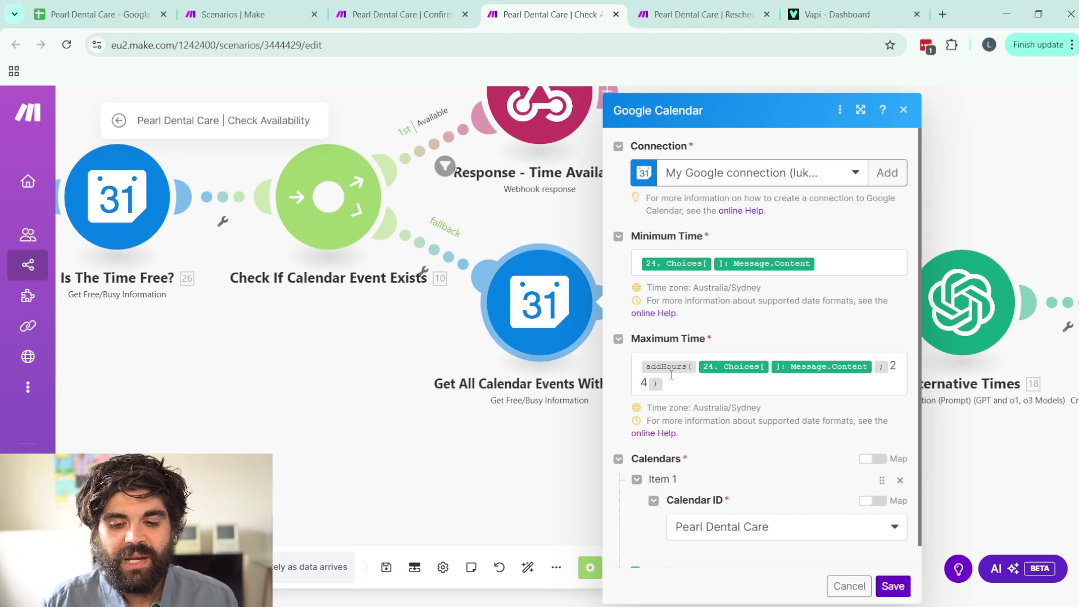
{"action": "mouse_move", "coordinate": [675, 377]}
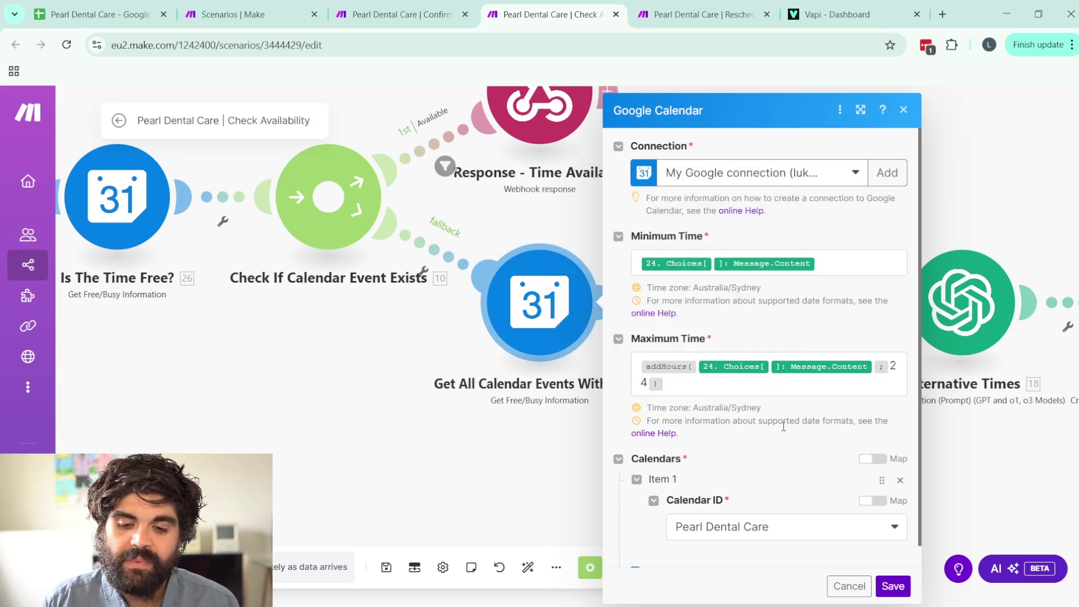
{"action": "scroll", "coordinate": [753, 422], "scroll_direction": "down", "scroll_amount": 1}
{"action": "left_click", "coordinate": [903, 110]}
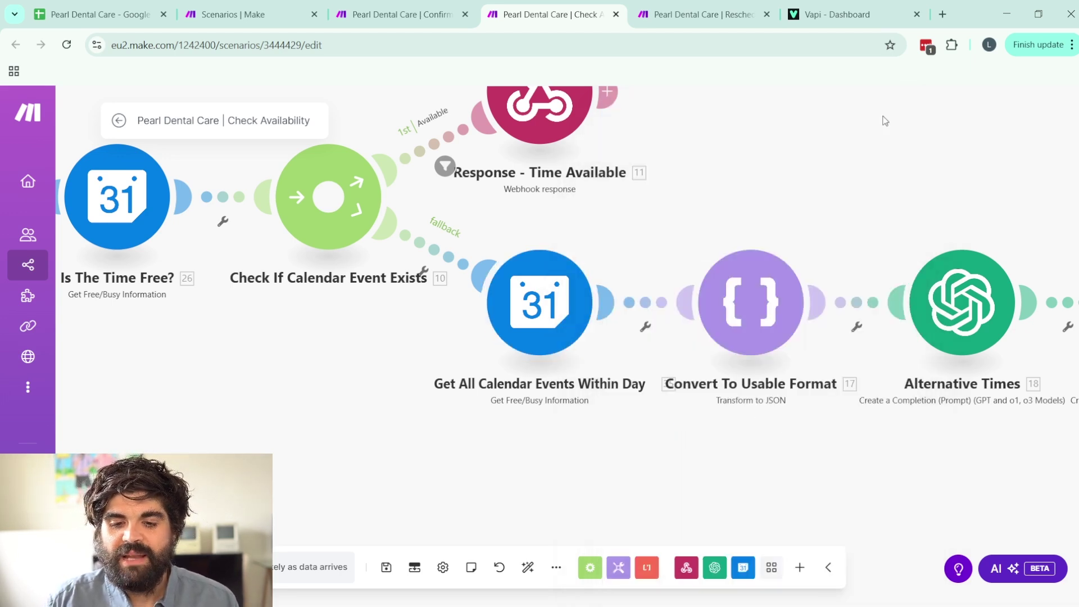
Inspect the indentation and object mapping of the Convert To Usable Format JSON module, and close it without saving.
{"action": "left_click_drag", "start_coordinate": [885, 119], "coordinate": [681, 142]}
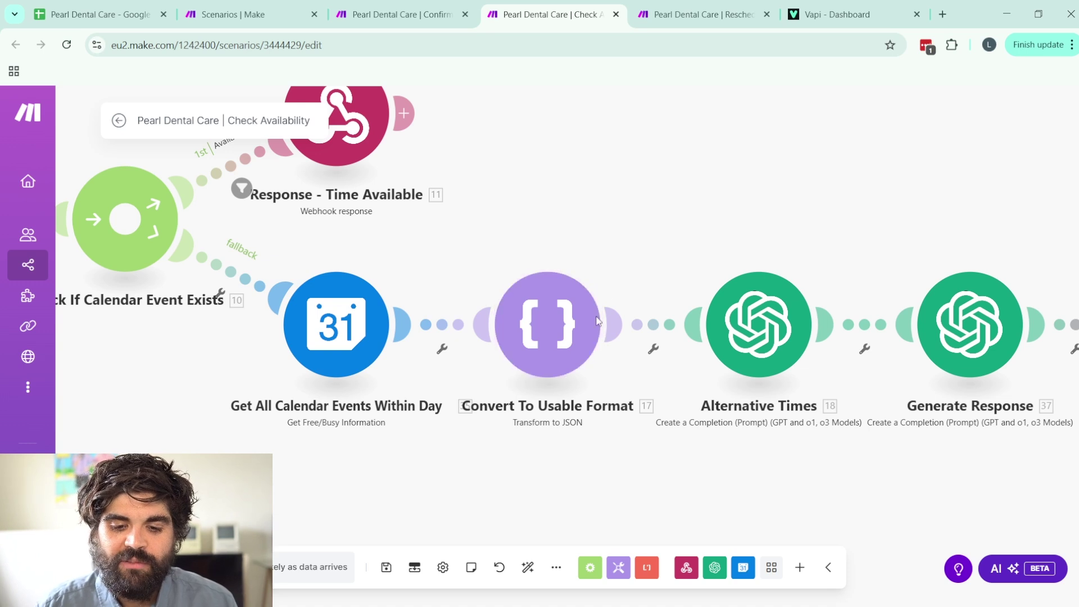
{"action": "left_click", "coordinate": [559, 340]}
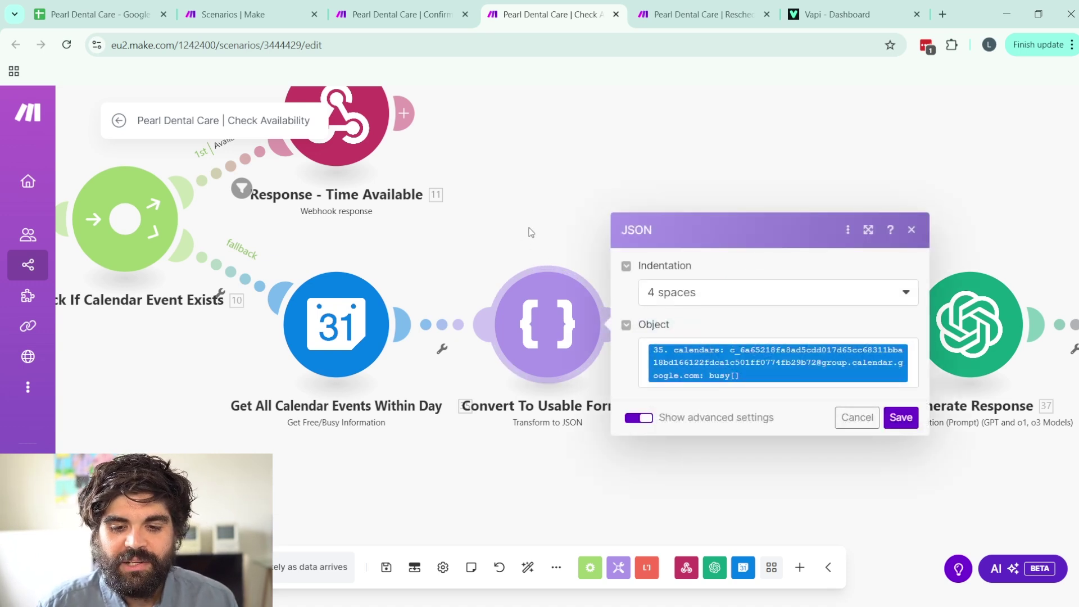
{"action": "left_click", "coordinate": [534, 229]}
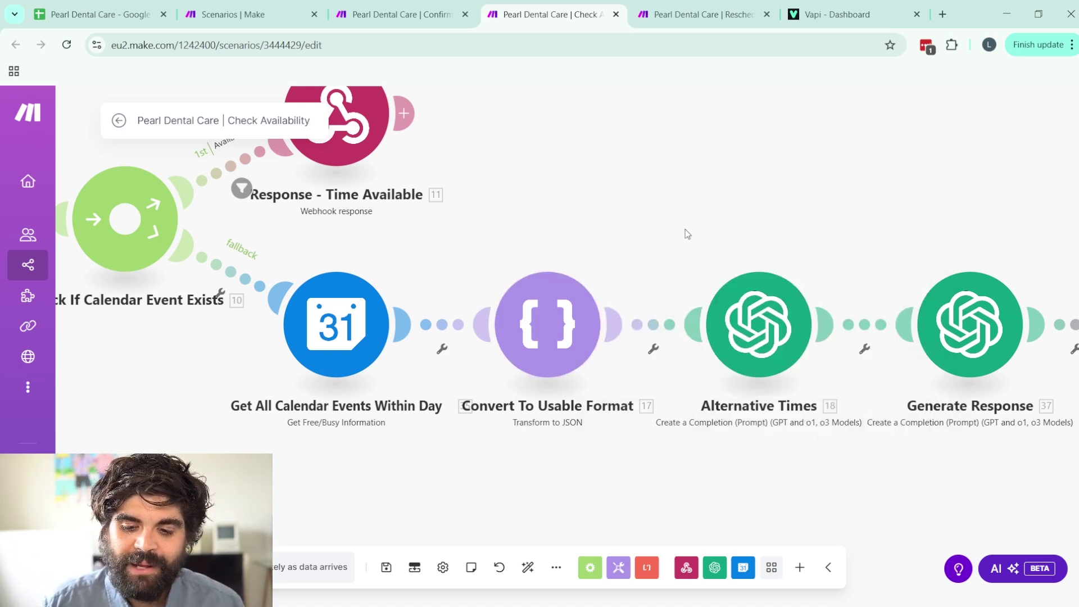
Read the Alternative Times module's system message and the time-slot rules in its user message, and close it without saving.
{"action": "left_click_drag", "start_coordinate": [696, 239], "coordinate": [319, 240]}
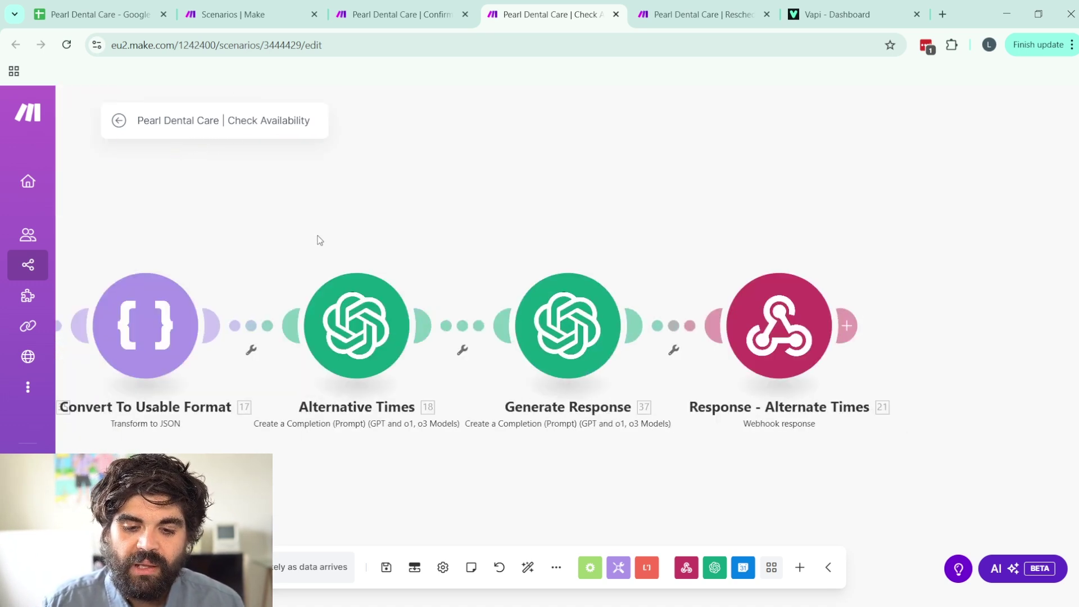
{"action": "left_click", "coordinate": [363, 335]}
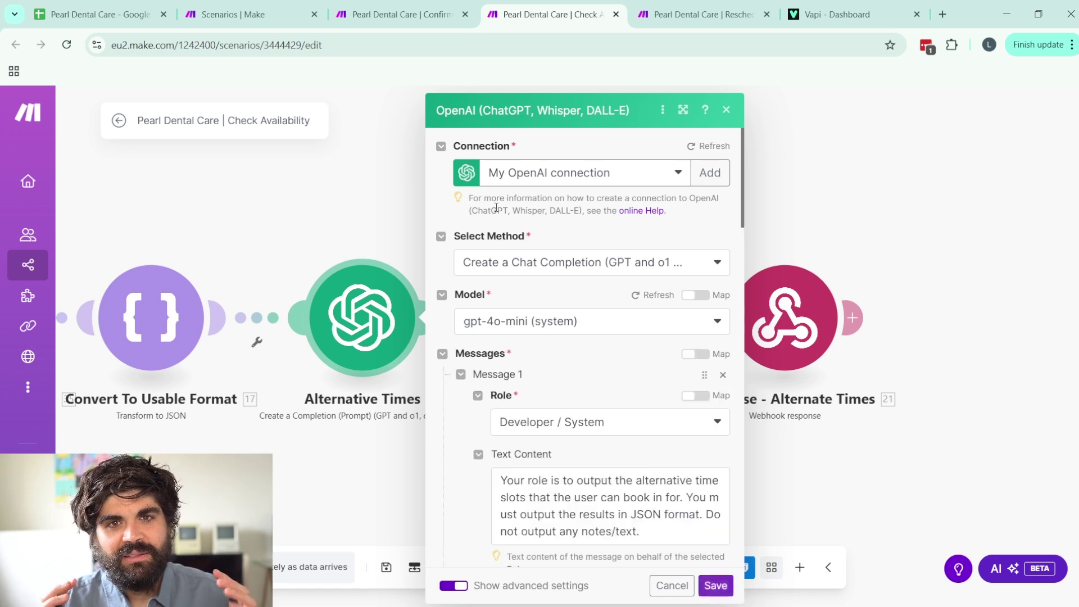
{"action": "scroll", "coordinate": [514, 304], "scroll_direction": "down", "scroll_amount": 6}
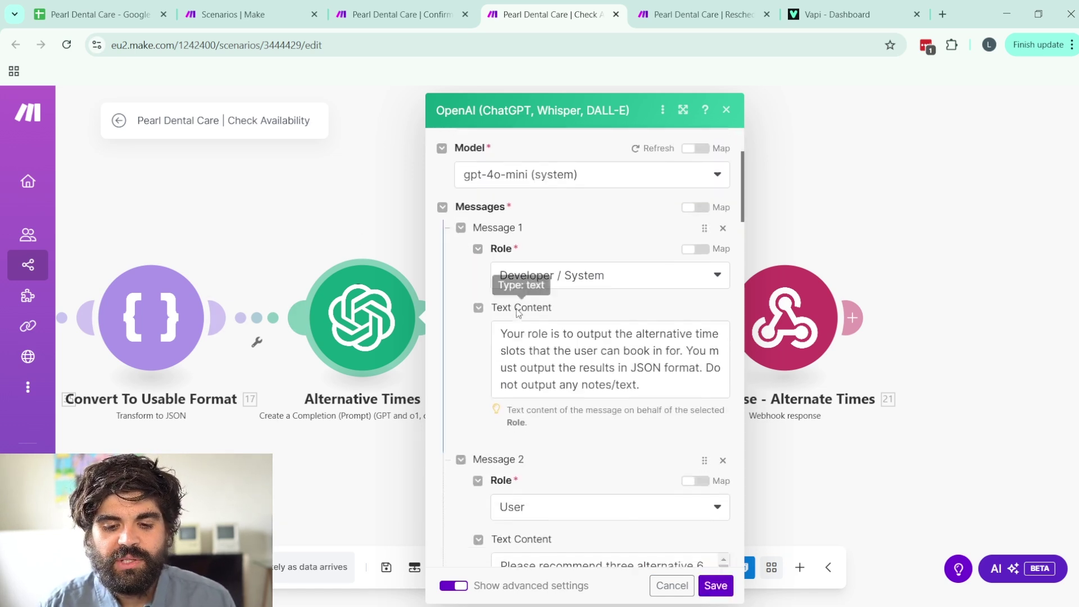
{"action": "scroll", "coordinate": [490, 294], "scroll_direction": "down", "scroll_amount": 3}
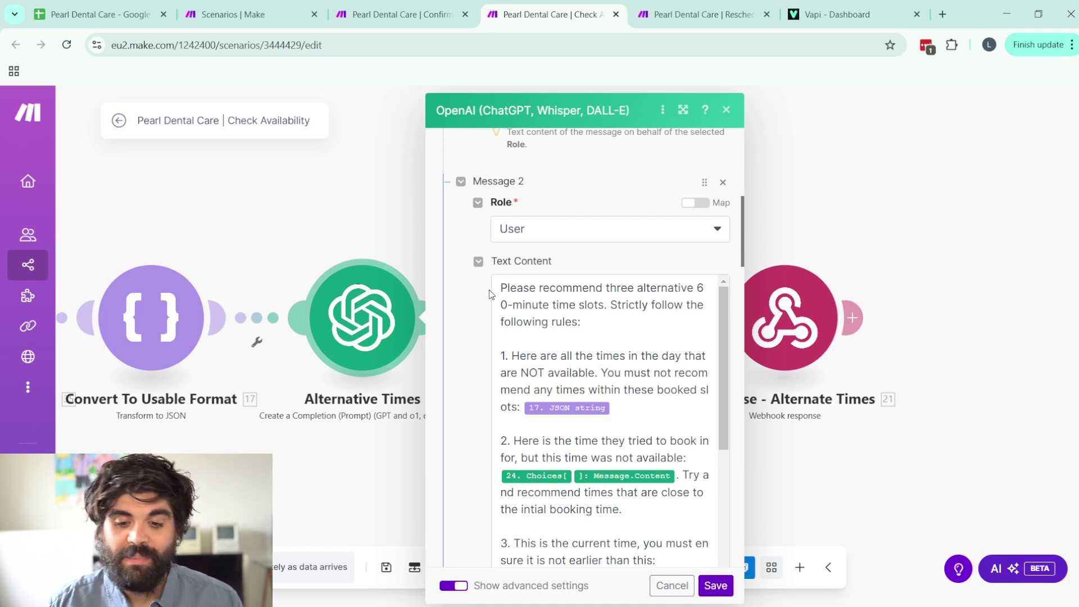
{"action": "scroll", "coordinate": [608, 277], "scroll_direction": "down", "scroll_amount": 1}
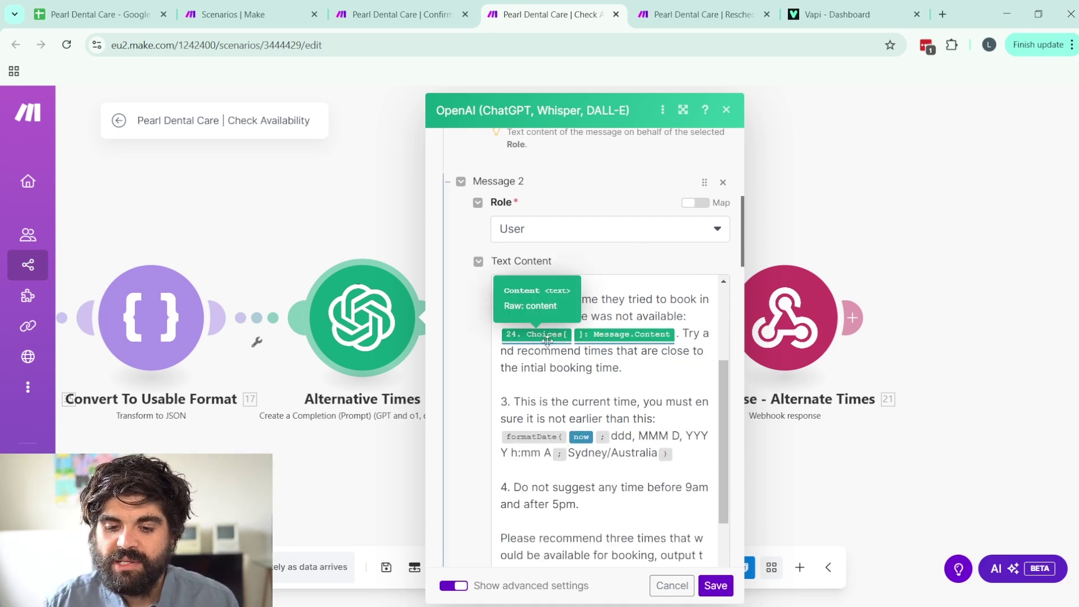
{"action": "scroll", "coordinate": [546, 298], "scroll_direction": "down", "scroll_amount": 1}
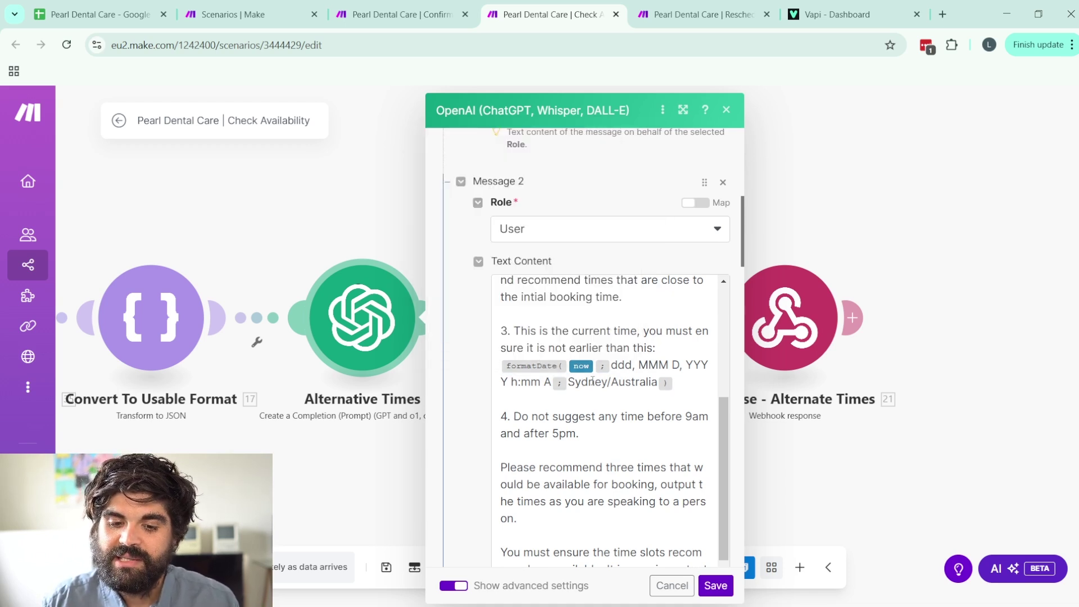
{"action": "scroll", "coordinate": [591, 392], "scroll_direction": "down", "scroll_amount": 1}
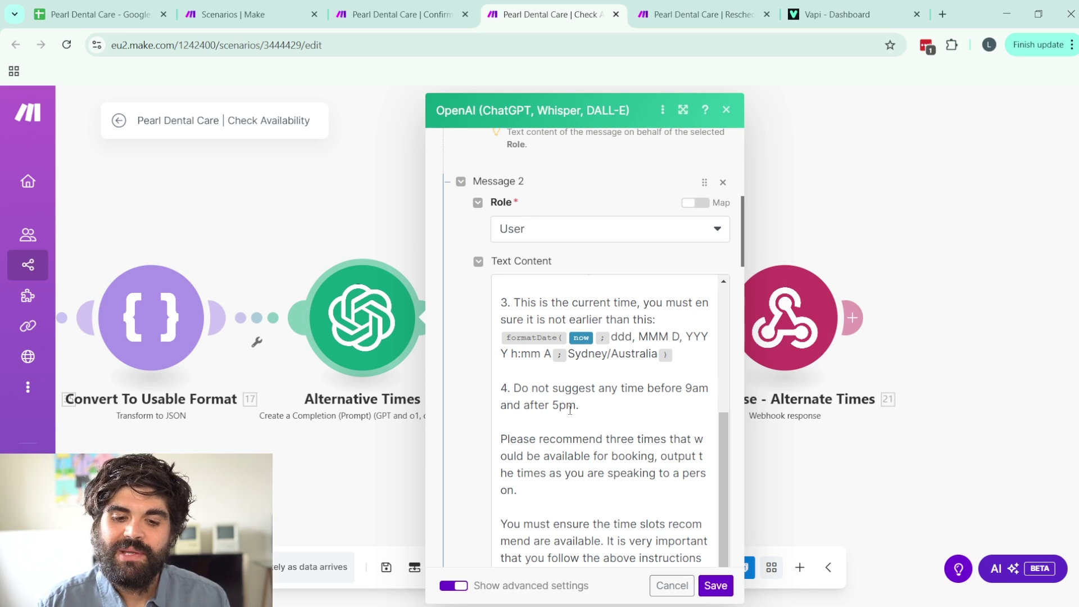
{"action": "scroll", "coordinate": [570, 410], "scroll_direction": "down", "scroll_amount": 2}
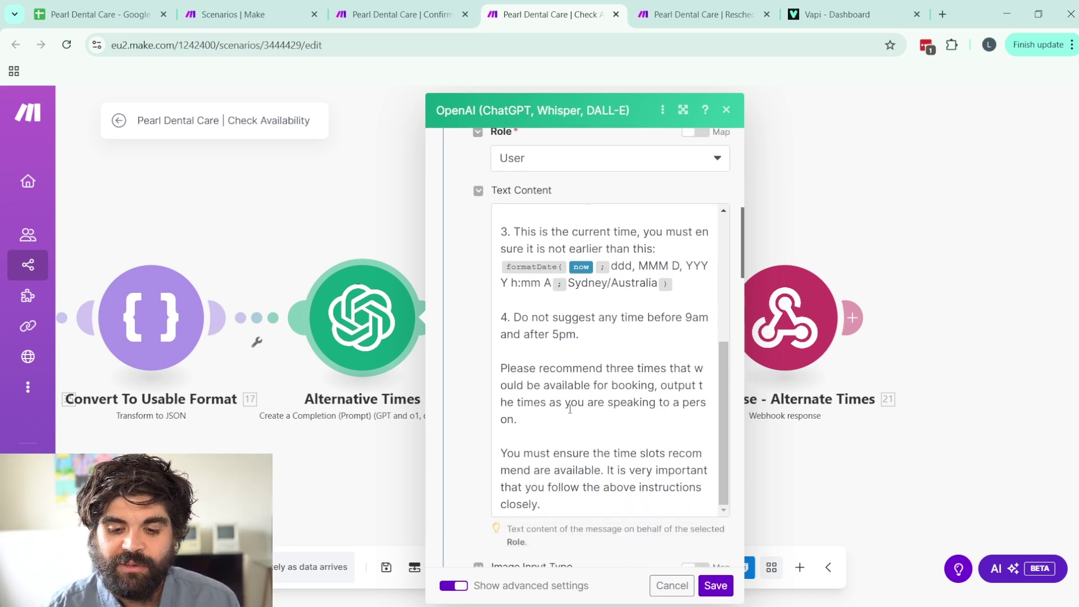
{"action": "left_click", "coordinate": [672, 585]}
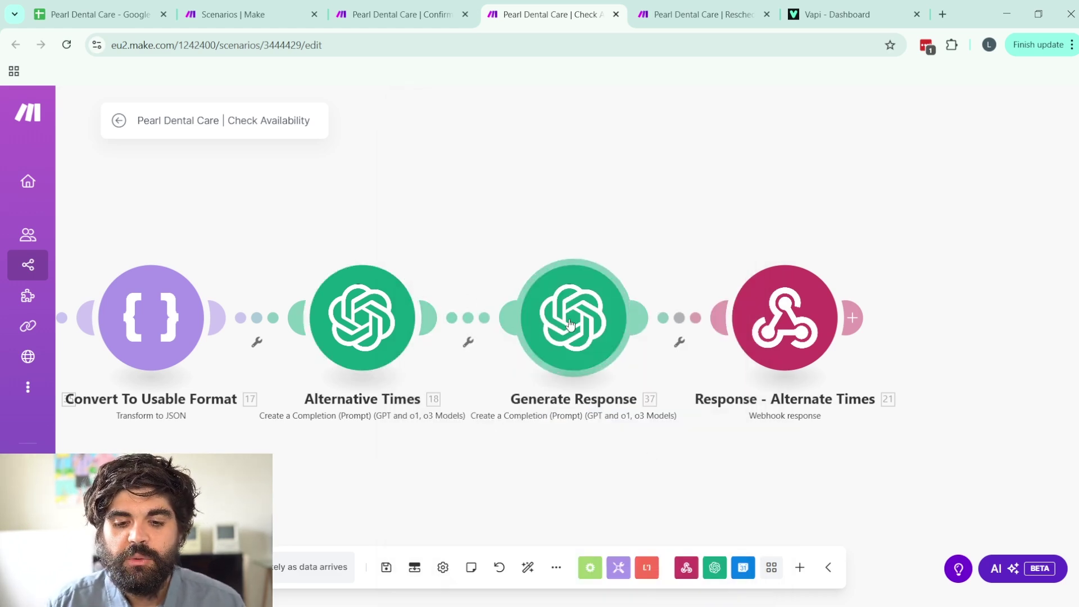
Read the Generate Response module's system and user messages, and inspect the webhook body of Response - Alternate Times.
{"action": "left_click", "coordinate": [538, 319]}
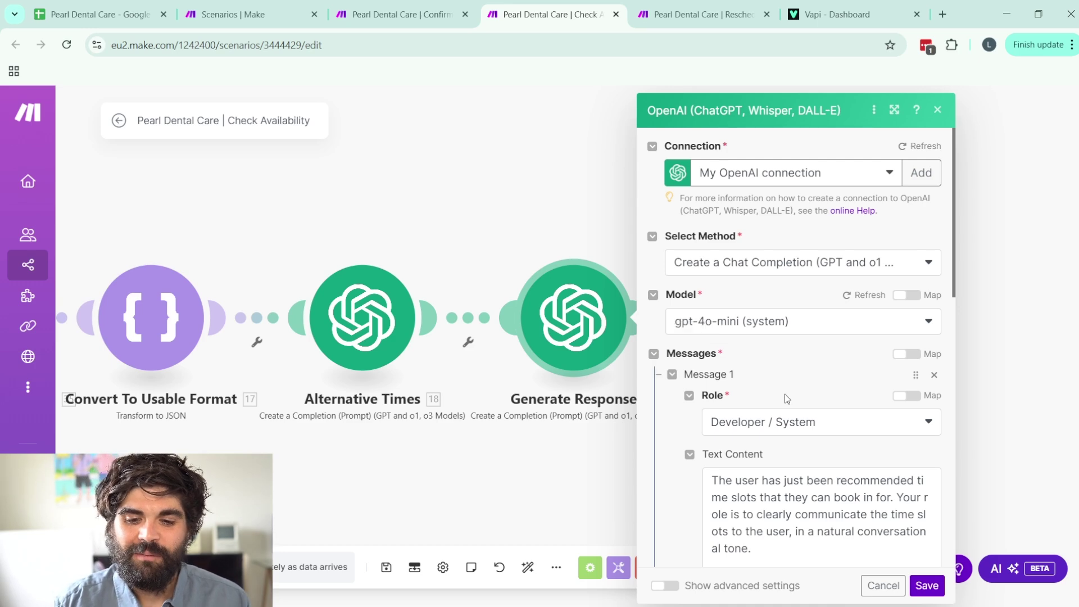
{"action": "scroll", "coordinate": [786, 399], "scroll_direction": "down", "scroll_amount": 6}
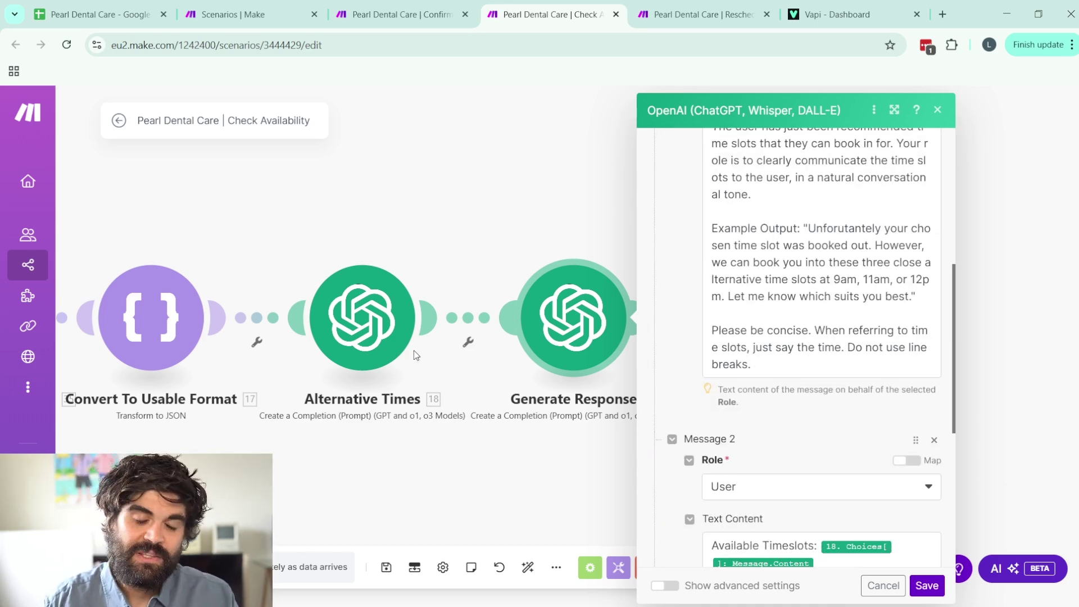
{"action": "scroll", "coordinate": [756, 349], "scroll_direction": "down", "scroll_amount": 1}
{"action": "scroll", "coordinate": [756, 349], "scroll_direction": "down", "scroll_amount": 1}
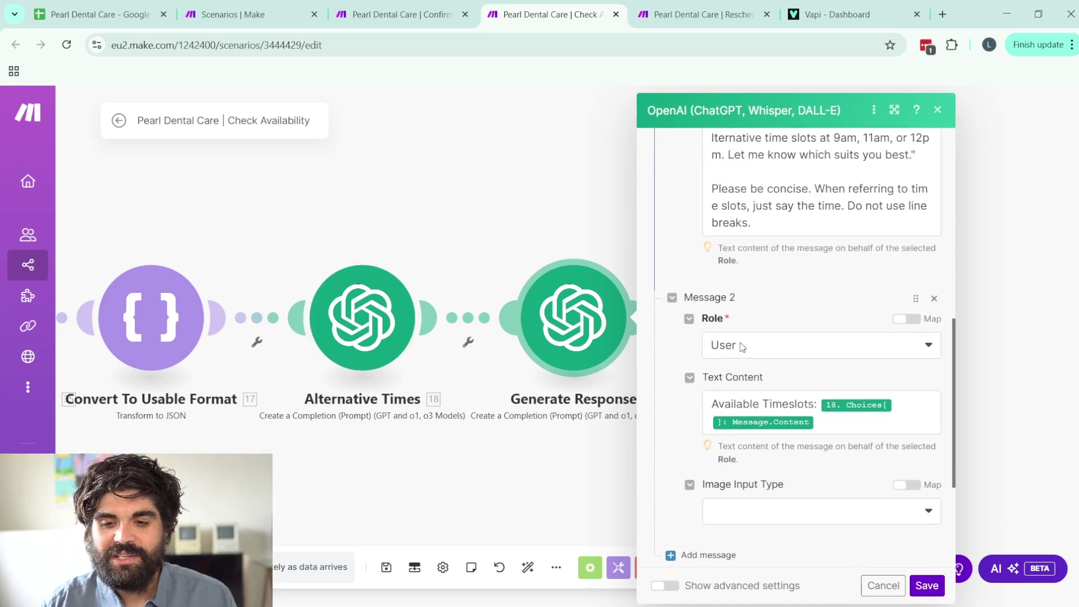
{"action": "scroll", "coordinate": [708, 345], "scroll_direction": "up", "scroll_amount": 4}
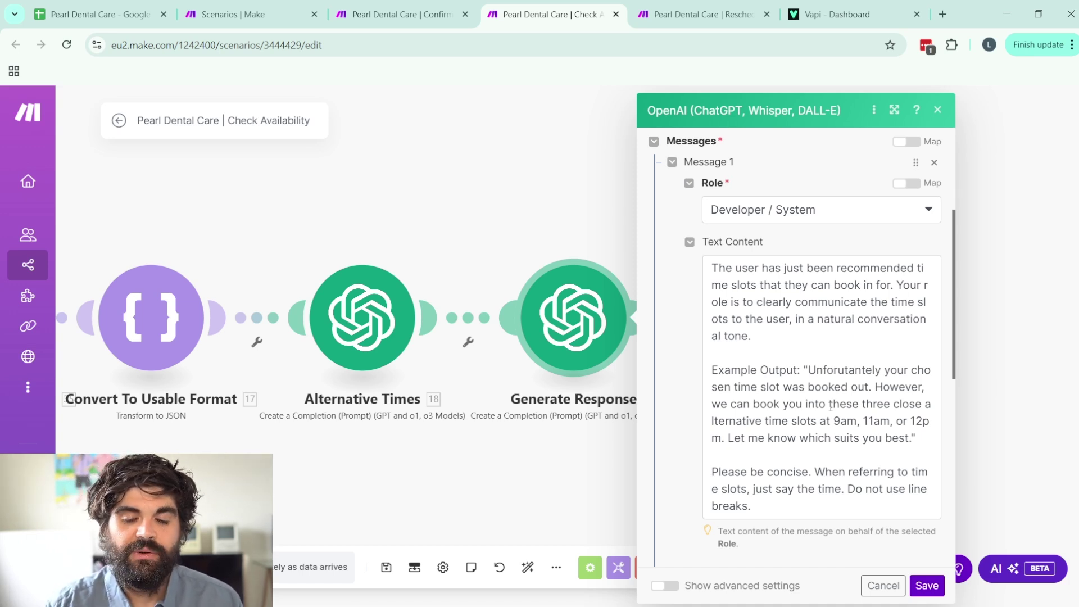
{"action": "left_click", "coordinate": [942, 111]}
{"action": "left_click", "coordinate": [791, 328]}
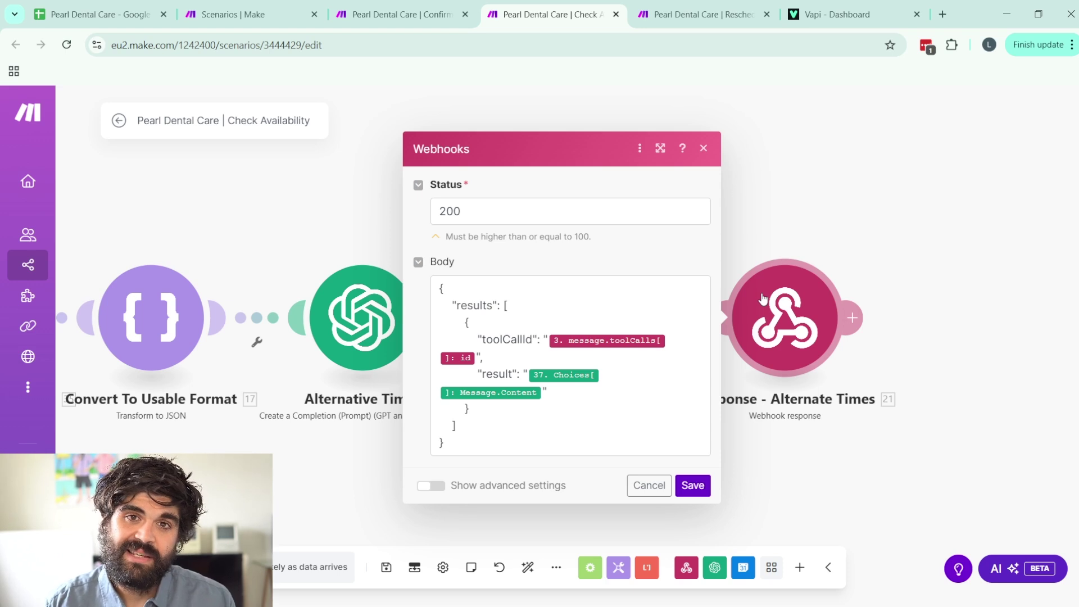
Switch to the Reschedule Service scenario and inspect Get Current Entry's spreadsheet, Row ID filter and limit settings, leaving them unsaved.
{"action": "key", "text": "ctrl+Tab"}
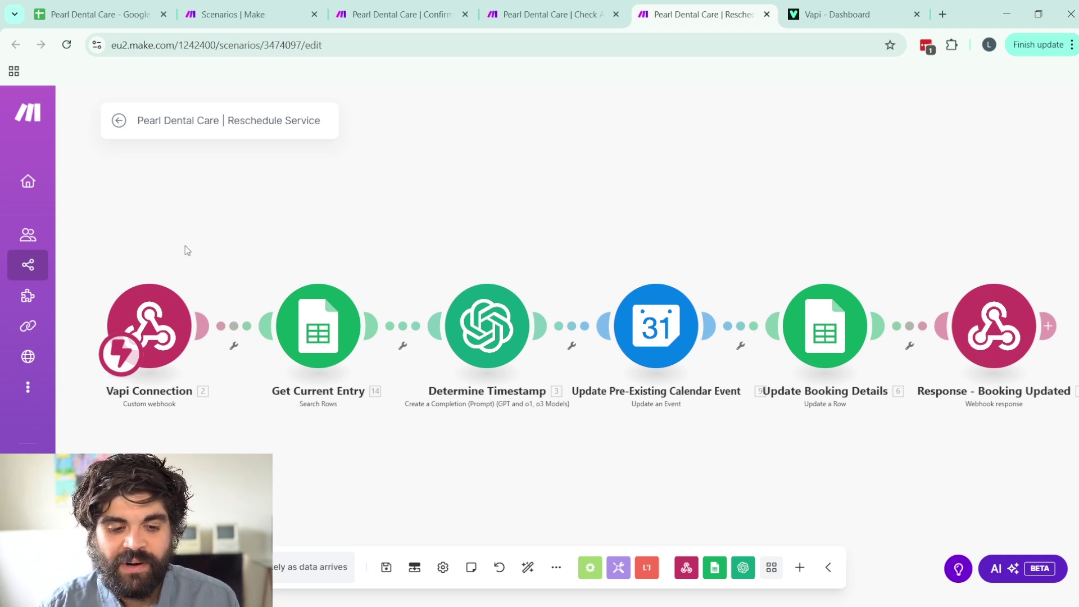
{"action": "left_click_drag", "start_coordinate": [184, 246], "coordinate": [255, 231]}
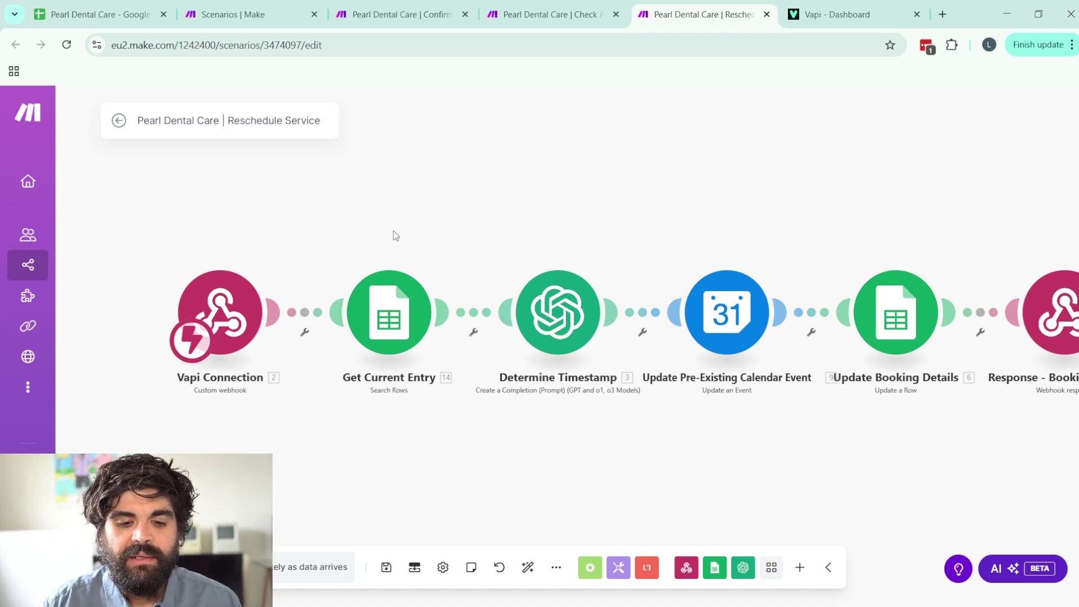
{"action": "left_click_drag", "start_coordinate": [394, 234], "coordinate": [375, 240]}
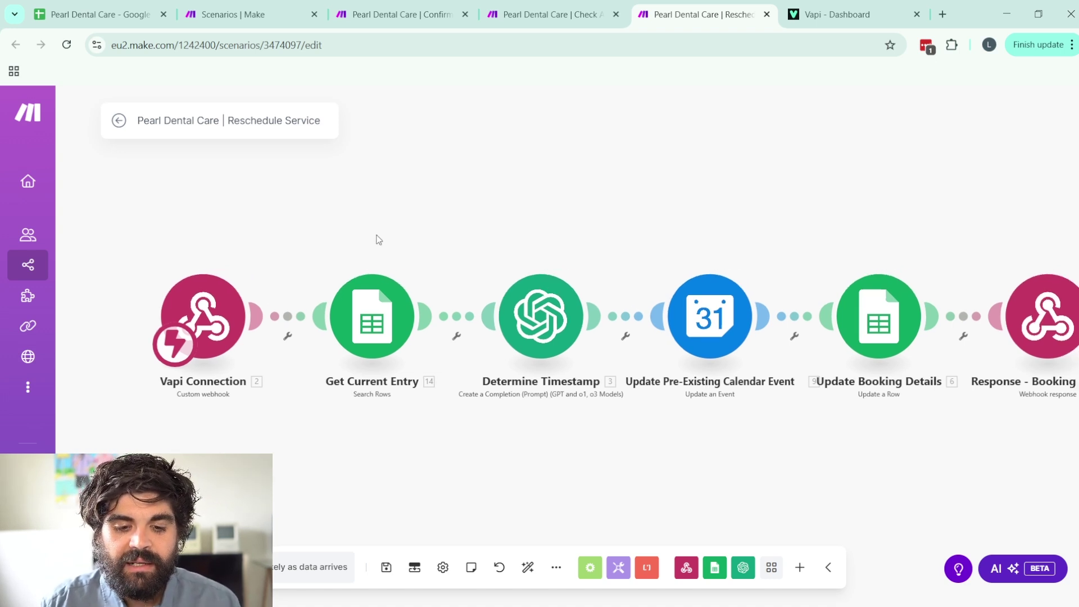
{"action": "left_click", "coordinate": [355, 325]}
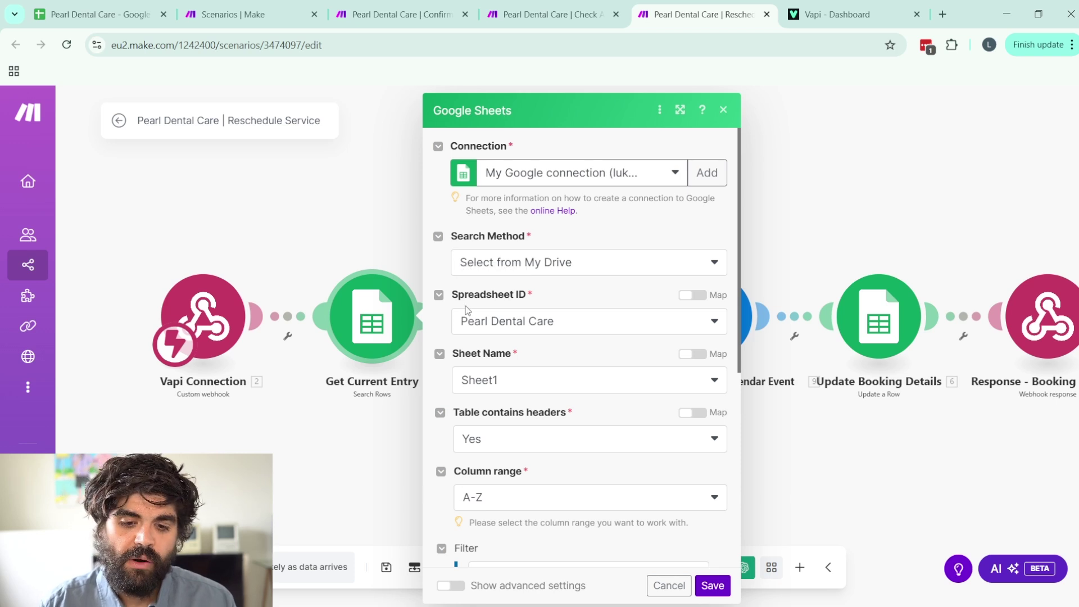
{"action": "scroll", "coordinate": [465, 306], "scroll_direction": "down", "scroll_amount": 1}
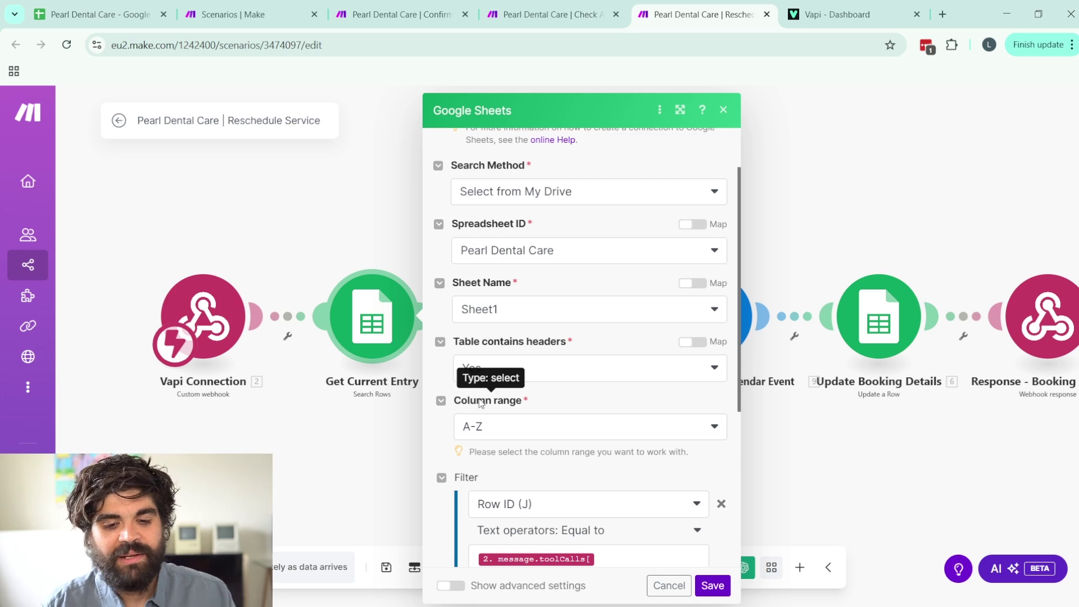
{"action": "scroll", "coordinate": [506, 430], "scroll_direction": "down", "scroll_amount": 5}
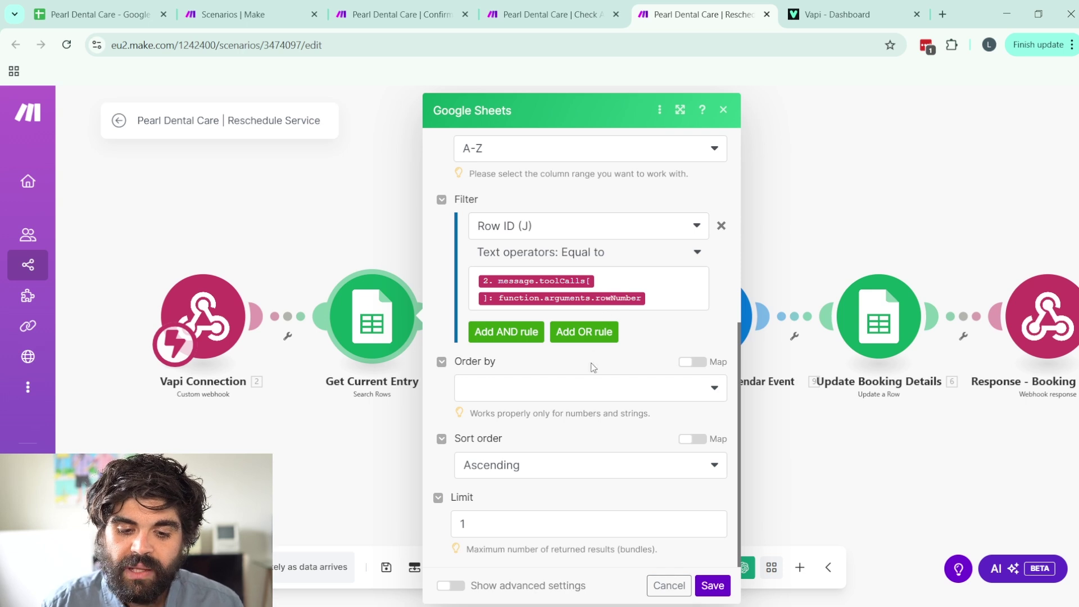
{"action": "left_click", "coordinate": [724, 110]}
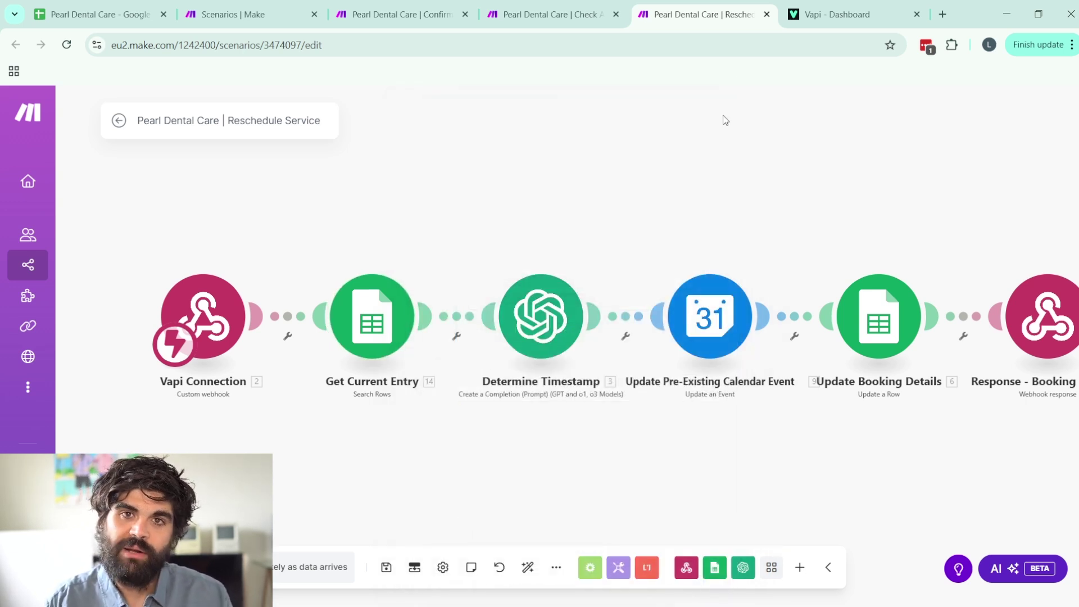
Read the system message of Reschedule Service's Determine Timestamp module, including its ISO 8601 example, and close it without saving.
{"action": "left_click", "coordinate": [555, 327]}
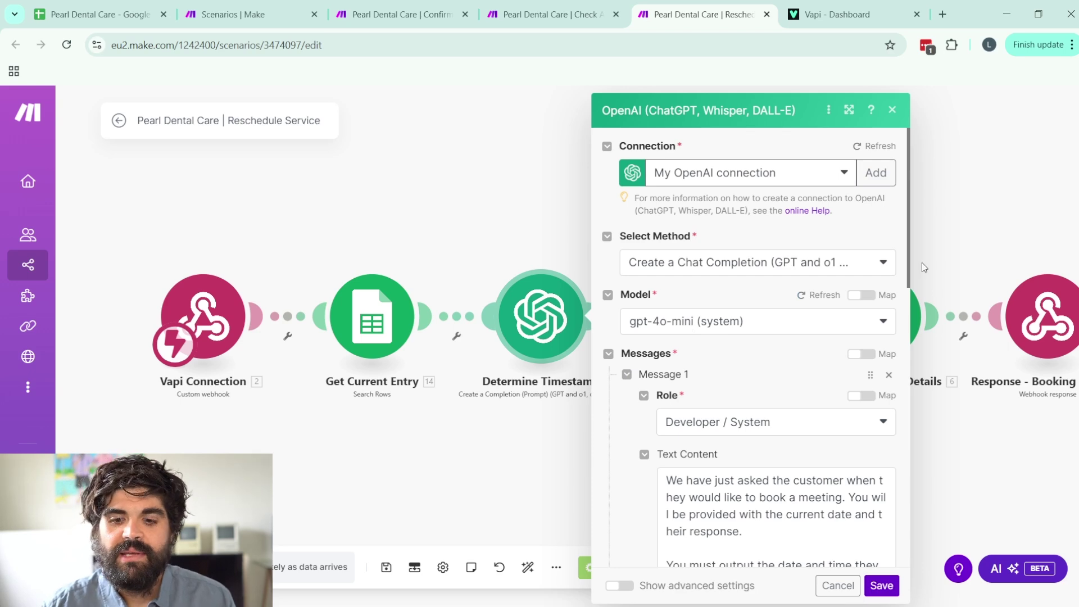
{"action": "scroll", "coordinate": [766, 356], "scroll_direction": "down", "scroll_amount": 5}
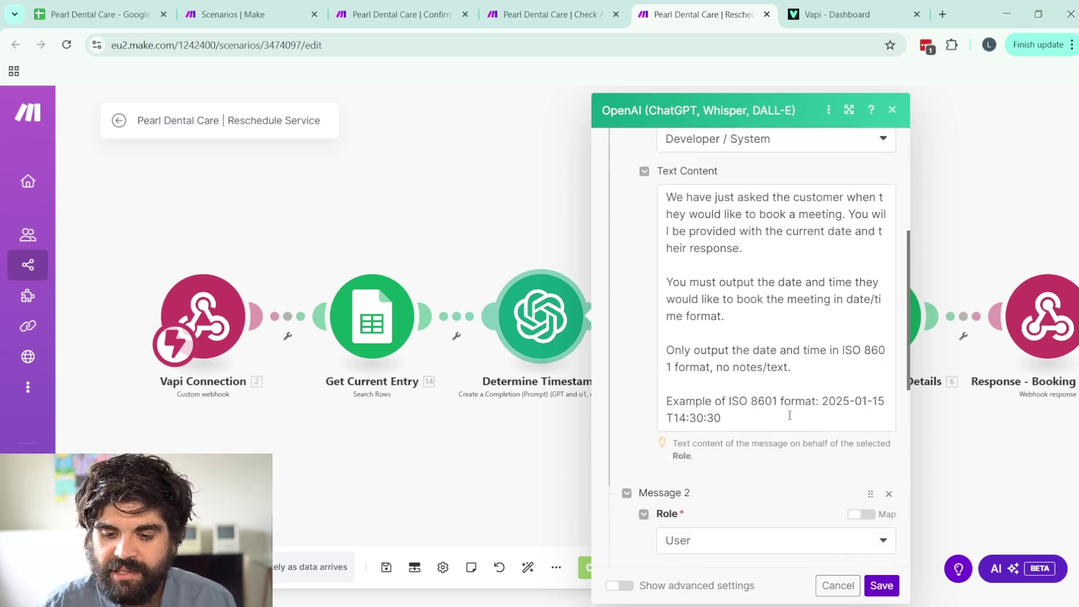
{"action": "triple_click", "coordinate": [790, 416]}
{"action": "left_click", "coordinate": [893, 110]}
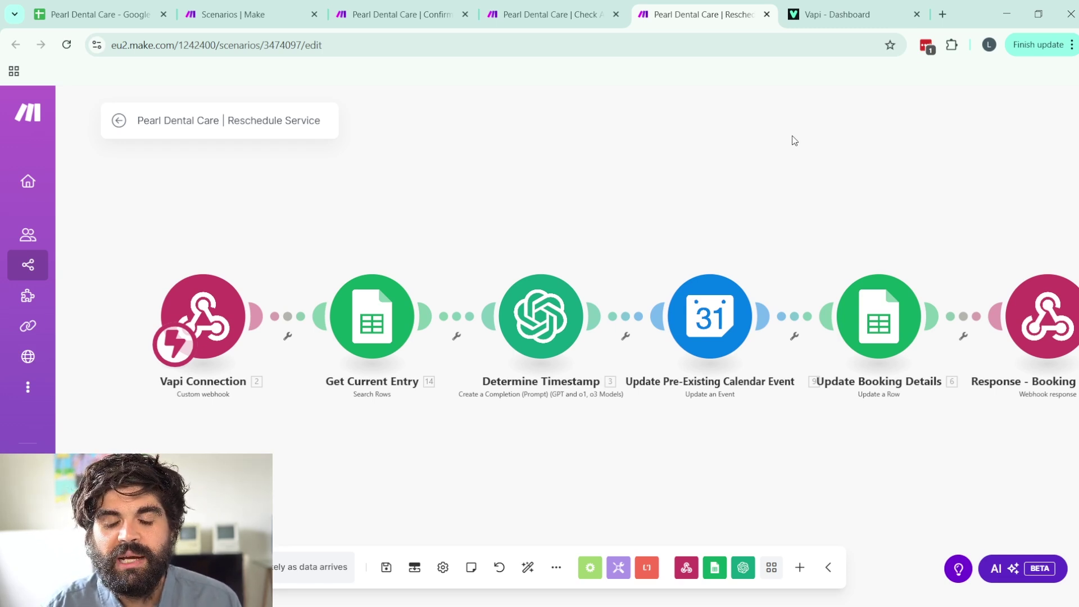
Review the Event ID, Start Date and Duration settings of the Update Pre-Existing Calendar Event module, and close it without saving.
{"action": "left_click", "coordinate": [723, 308]}
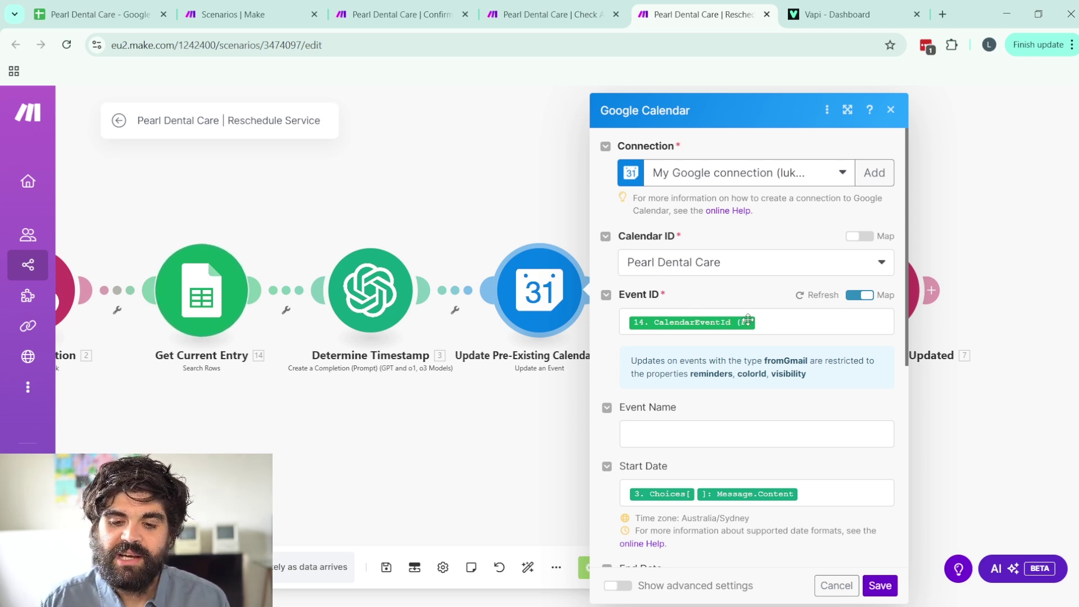
{"action": "mouse_move", "coordinate": [745, 322]}
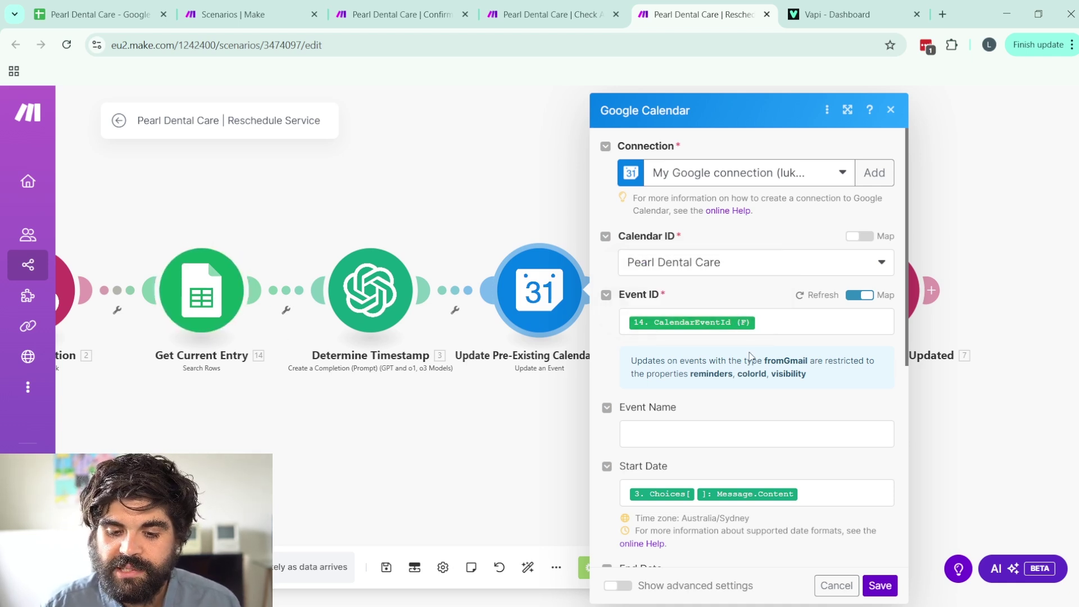
{"action": "scroll", "coordinate": [731, 304], "scroll_direction": "down", "scroll_amount": 2}
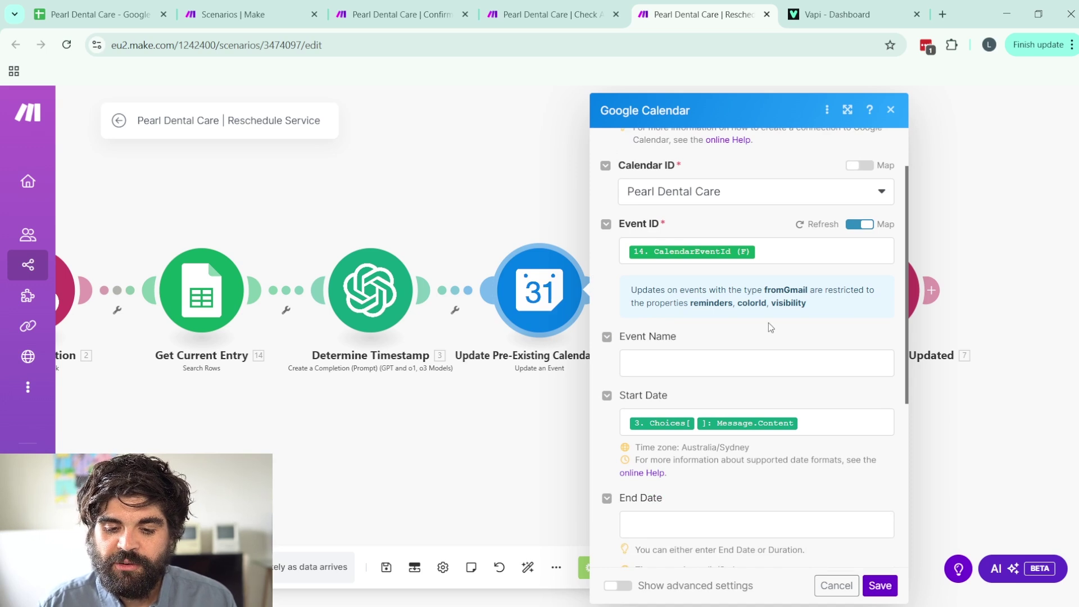
{"action": "scroll", "coordinate": [769, 314], "scroll_direction": "down", "scroll_amount": 4}
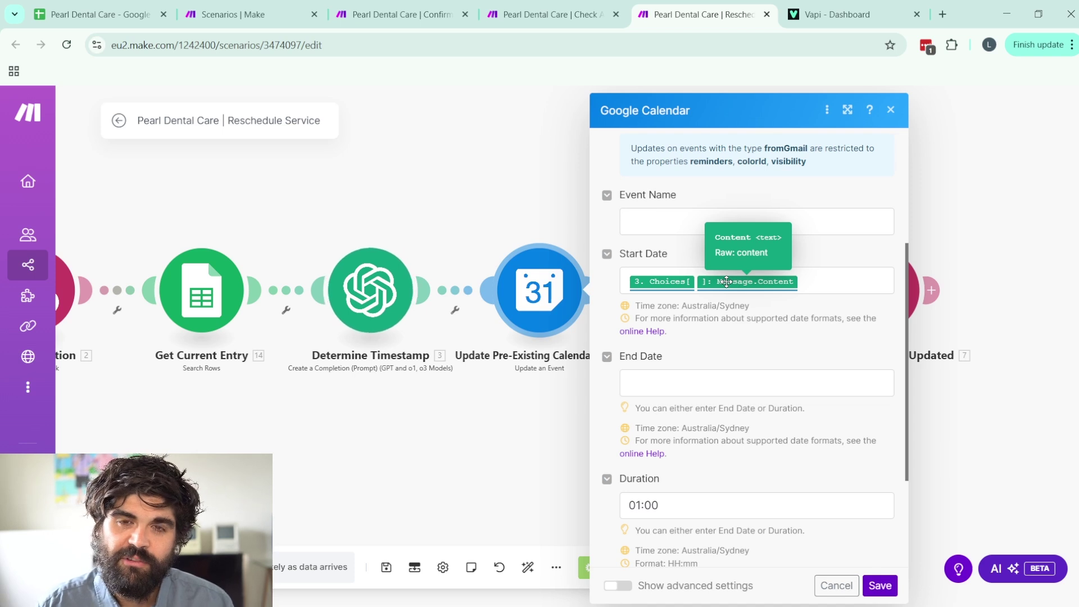
{"action": "scroll", "coordinate": [721, 301], "scroll_direction": "down", "scroll_amount": 4}
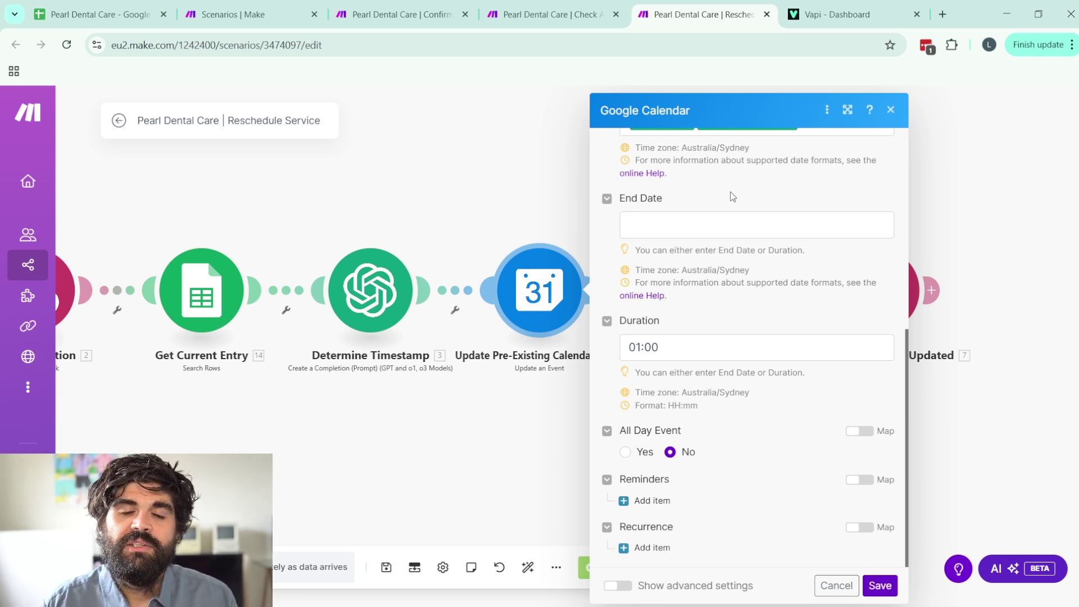
{"action": "left_click", "coordinate": [891, 109]}
Inspect Update Booking Details' row number and column mappings, compare column K with the Pearl Dental Care spreadsheet's Full Date column, and close the module unsaved.
{"action": "left_click", "coordinate": [709, 298]}
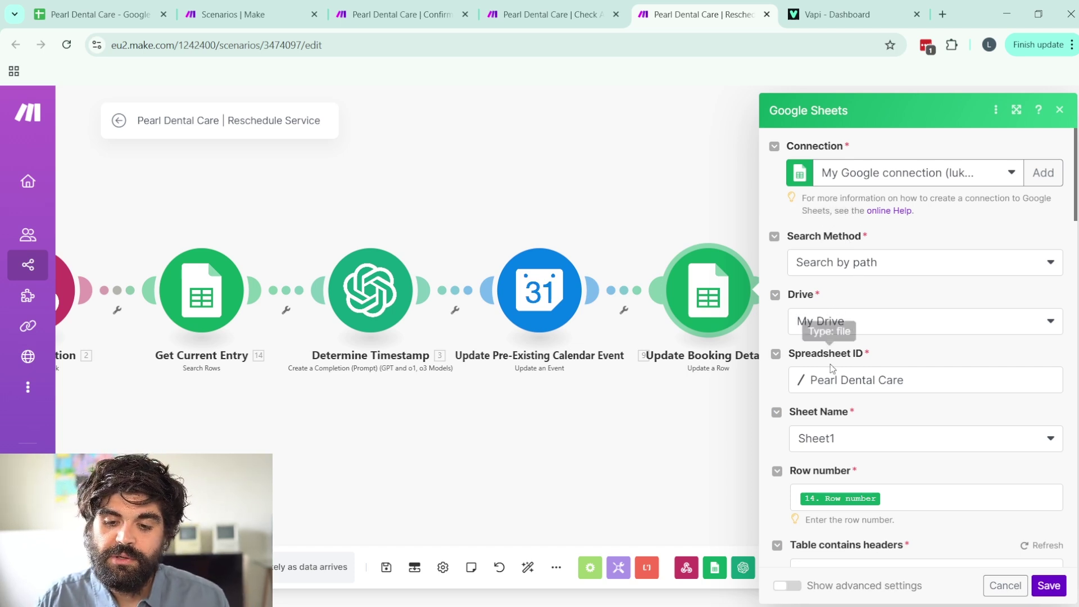
{"action": "scroll", "coordinate": [828, 386], "scroll_direction": "down", "scroll_amount": 3}
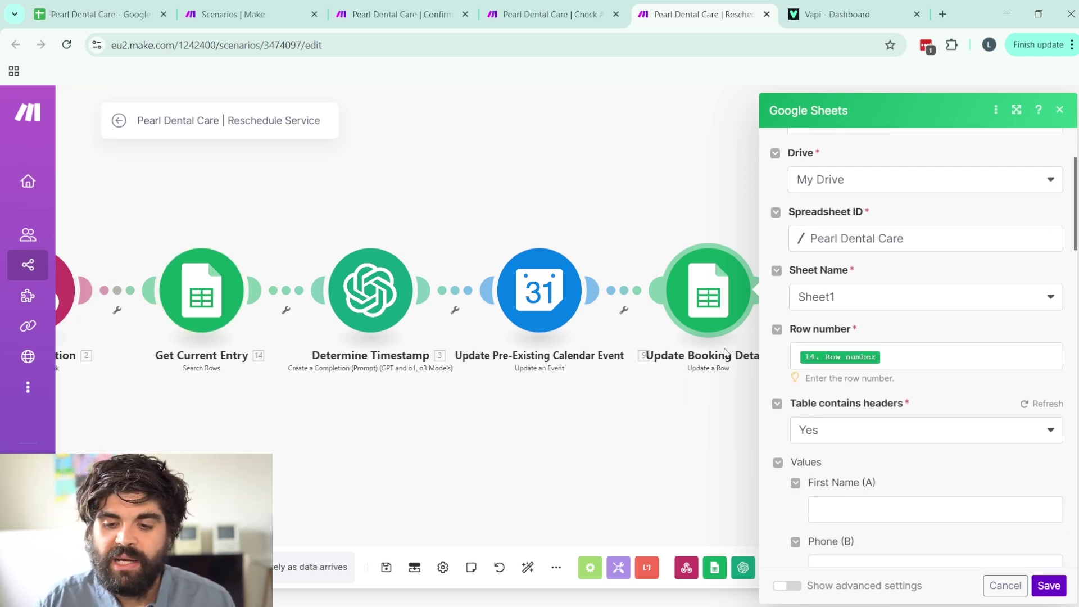
{"action": "scroll", "coordinate": [883, 394], "scroll_direction": "down", "scroll_amount": 5}
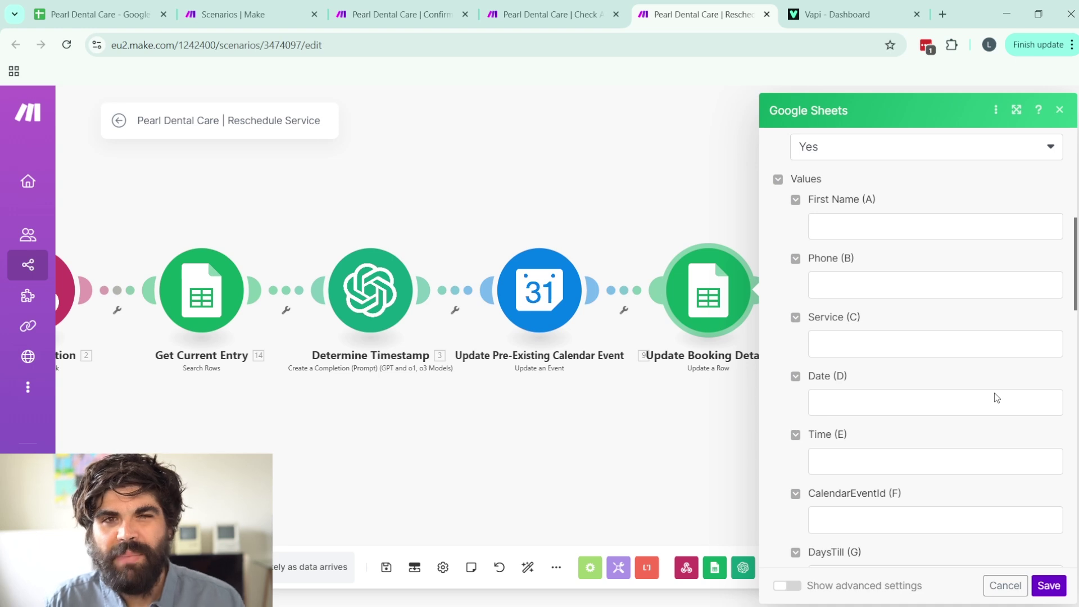
{"action": "scroll", "coordinate": [997, 398], "scroll_direction": "down", "scroll_amount": 6}
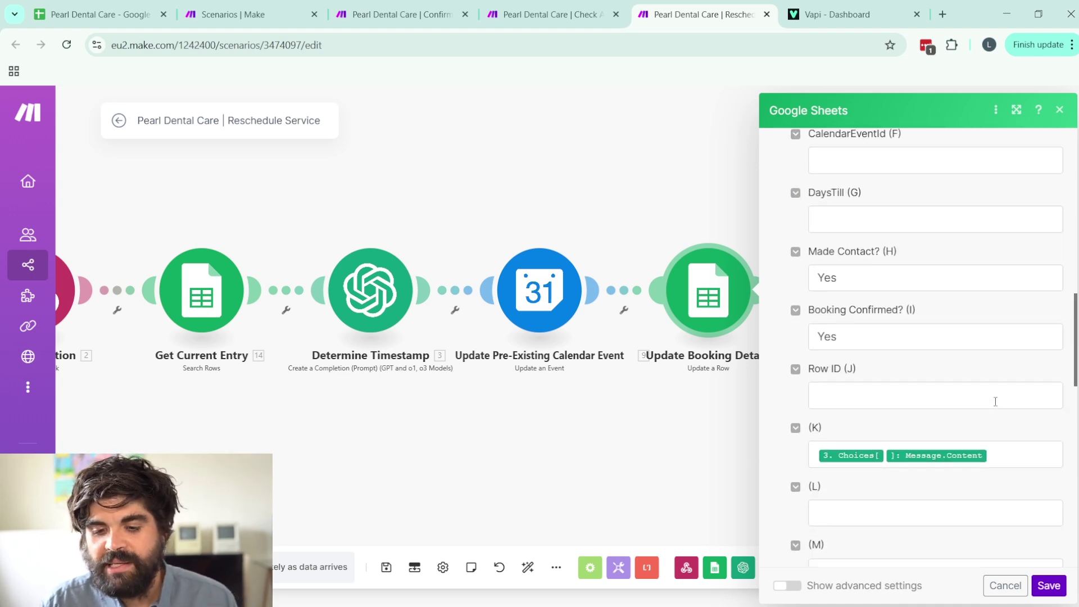
{"action": "scroll", "coordinate": [996, 402], "scroll_direction": "down", "scroll_amount": 1}
{"action": "left_click", "coordinate": [93, 14]}
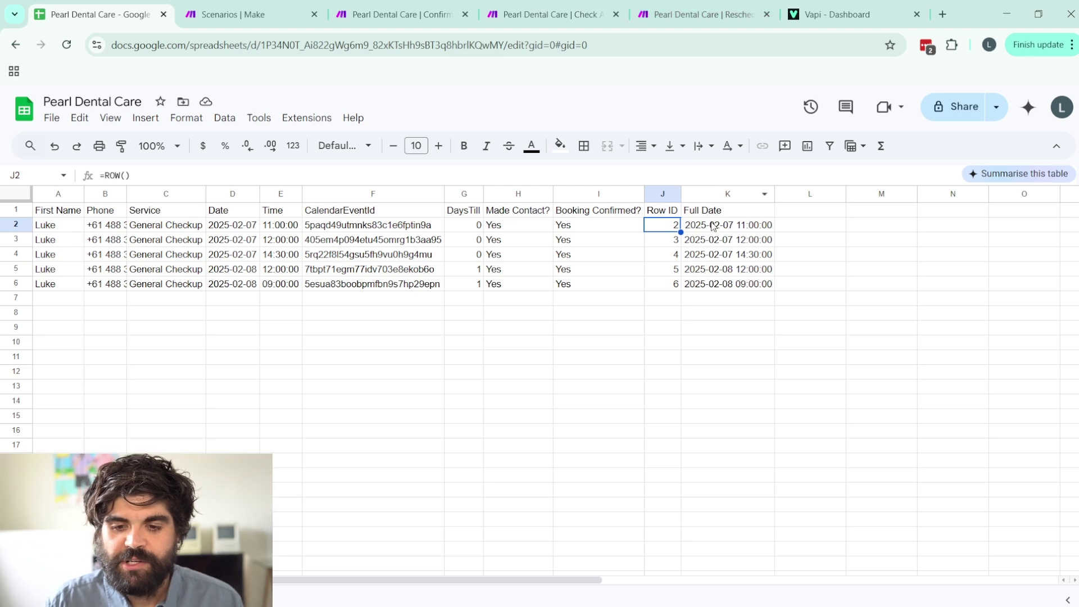
{"action": "left_click", "coordinate": [683, 15]}
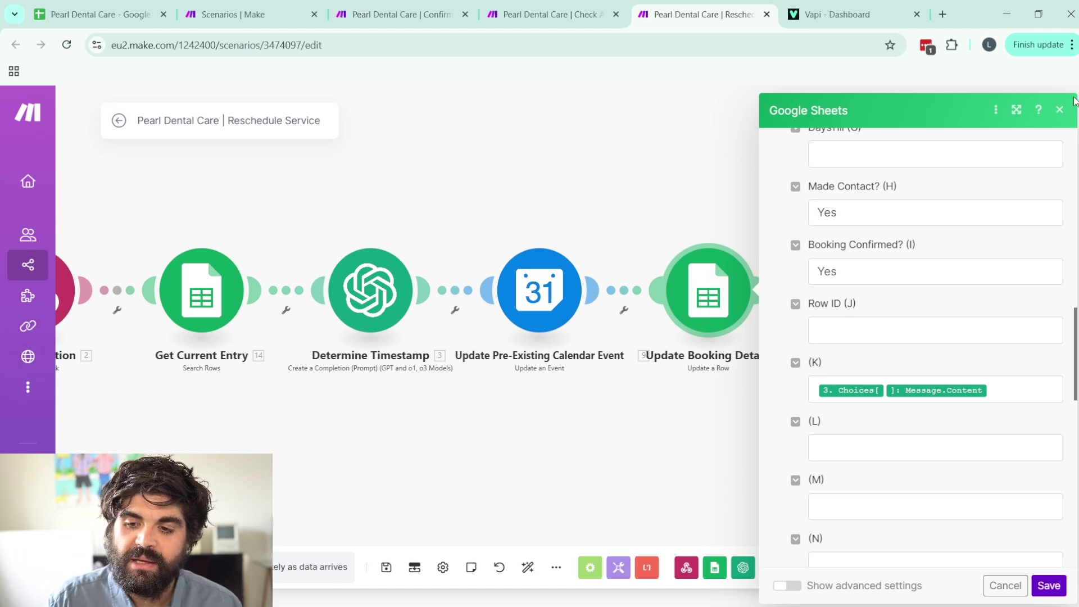
{"action": "left_click", "coordinate": [1059, 110]}
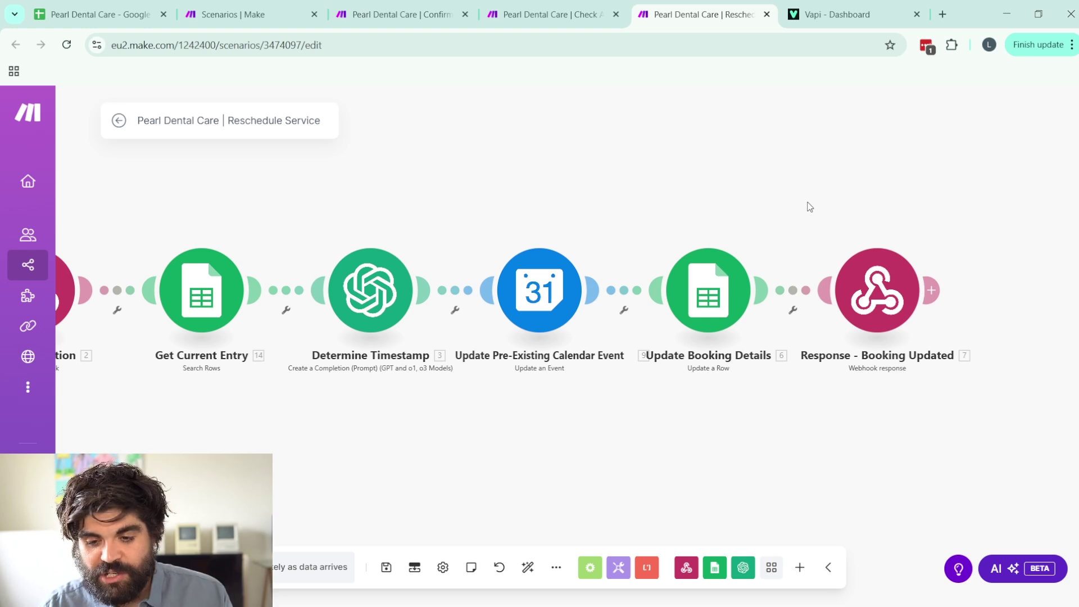
Read the status and webhook body of the Response - Booking Updated module, and close it without saving.
{"action": "left_click", "coordinate": [836, 290]}
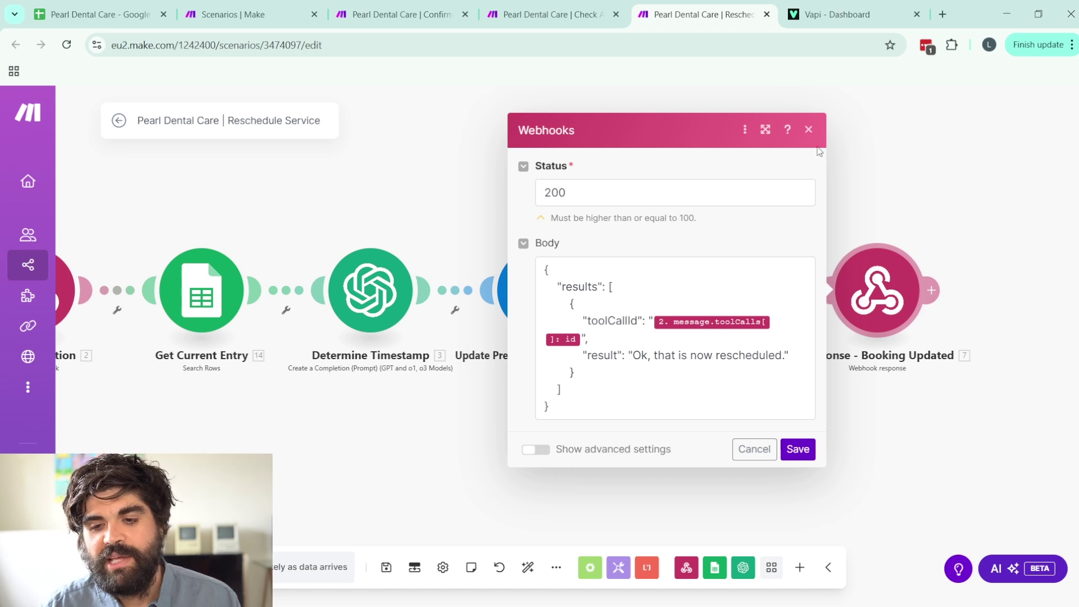
{"action": "left_click", "coordinate": [809, 130]}
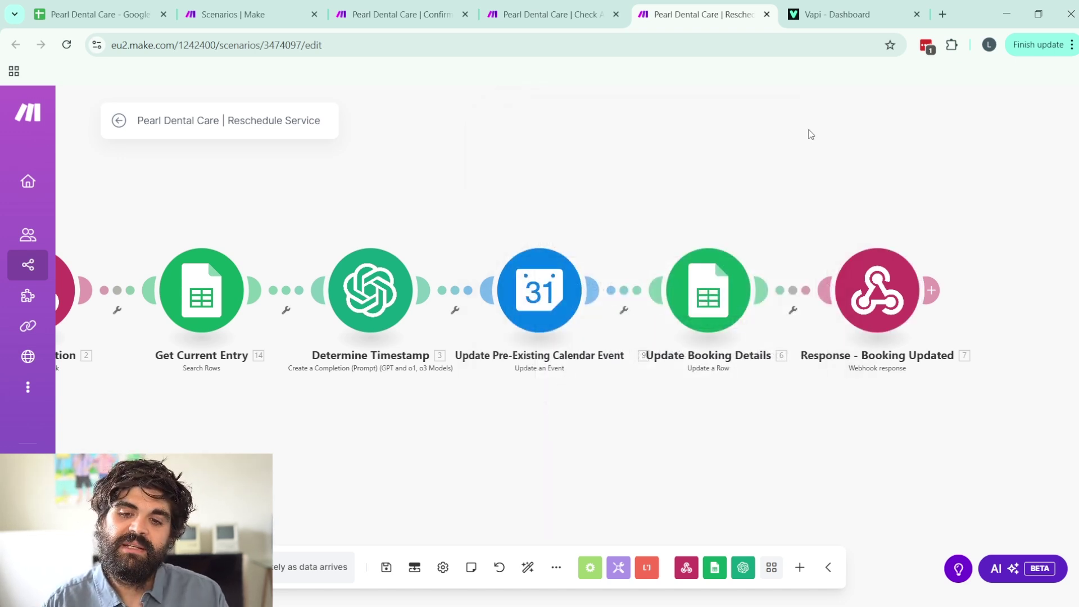